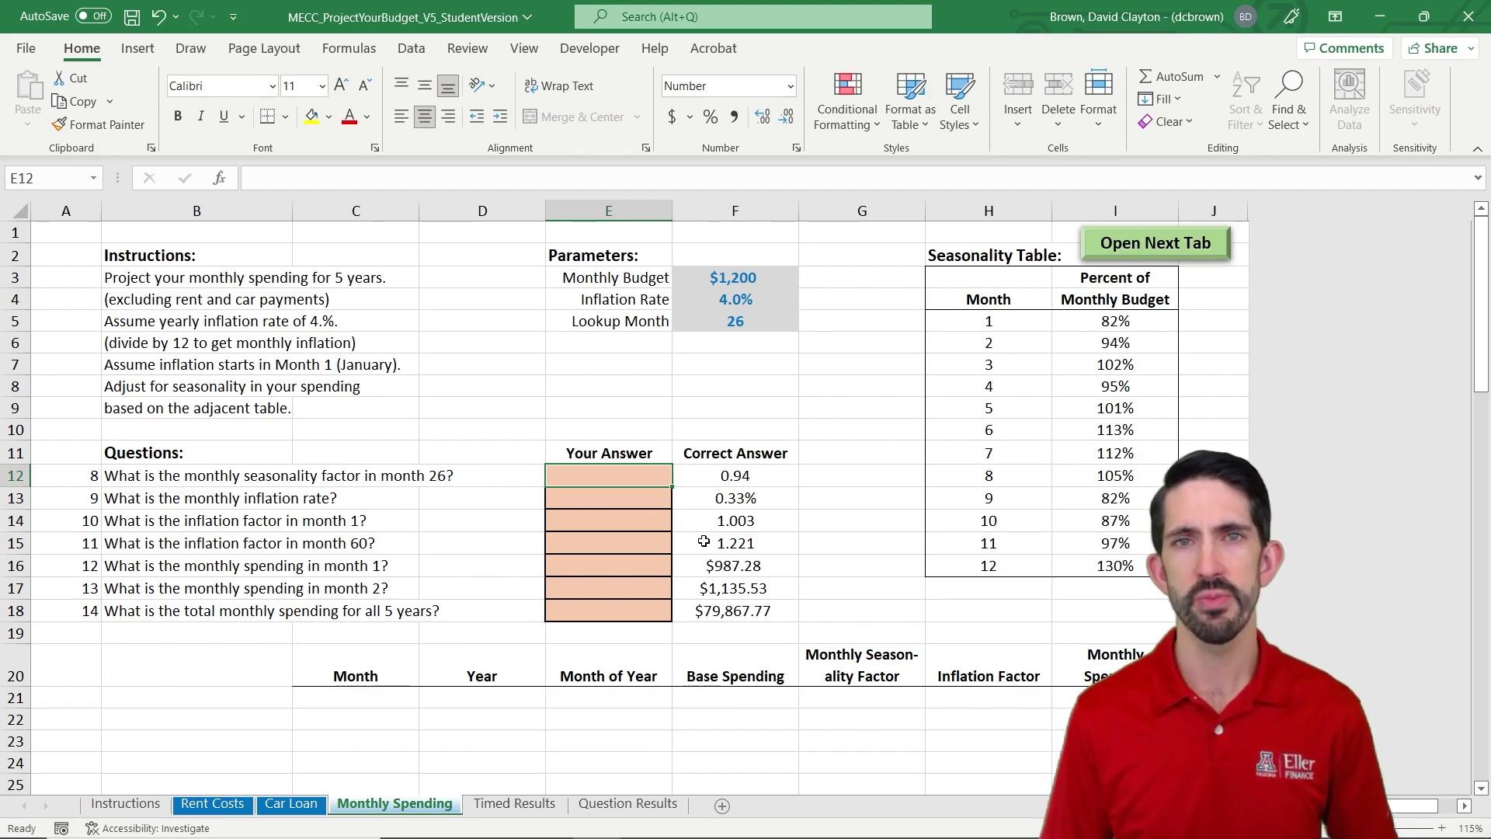
# Review the $1,200 monthly budget parameter and the seasonality percentages through month 12
pyautogui.click(779, 283)
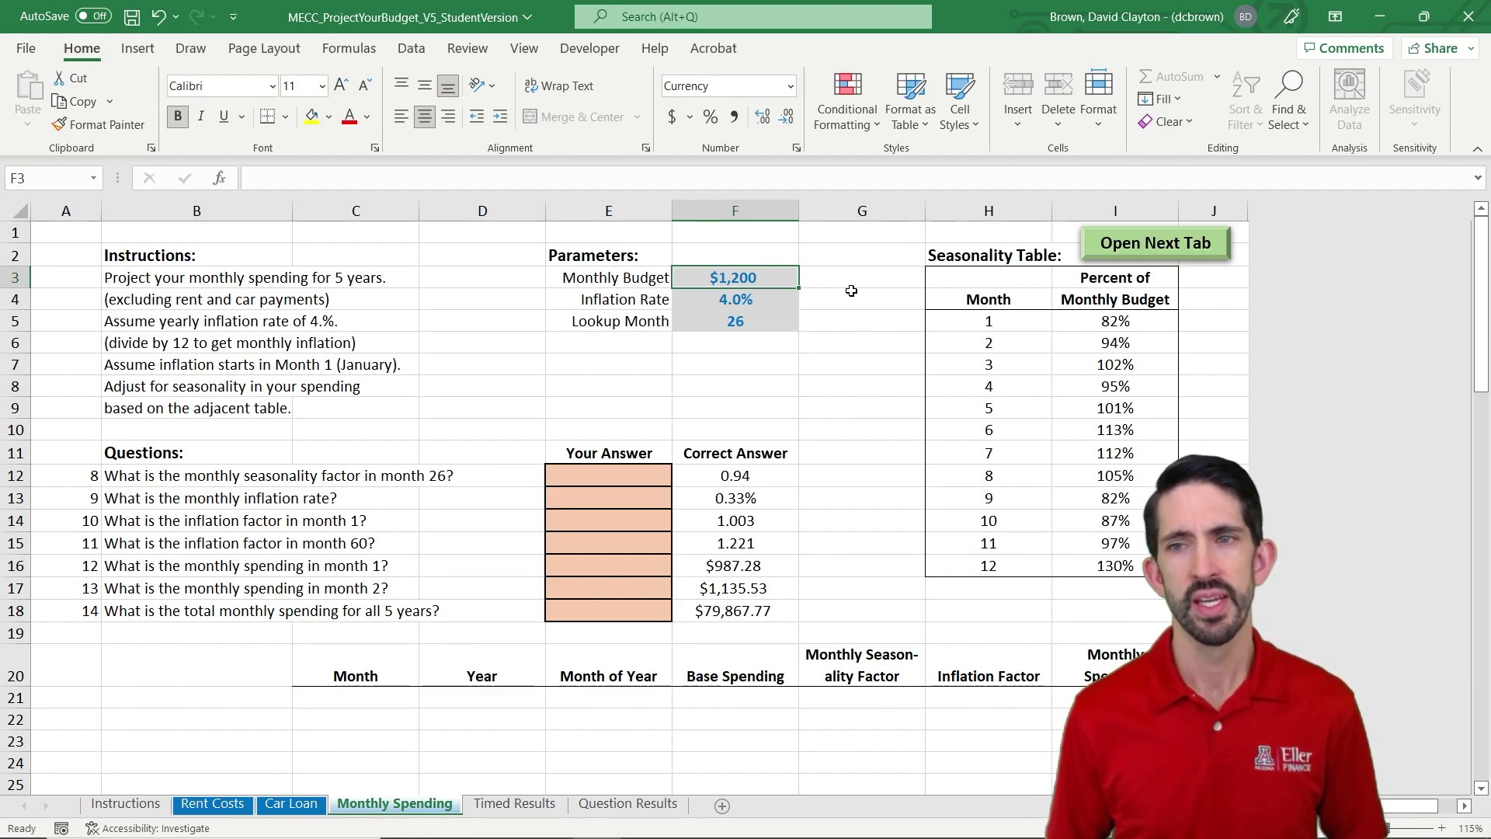
pyautogui.click(1116, 343)
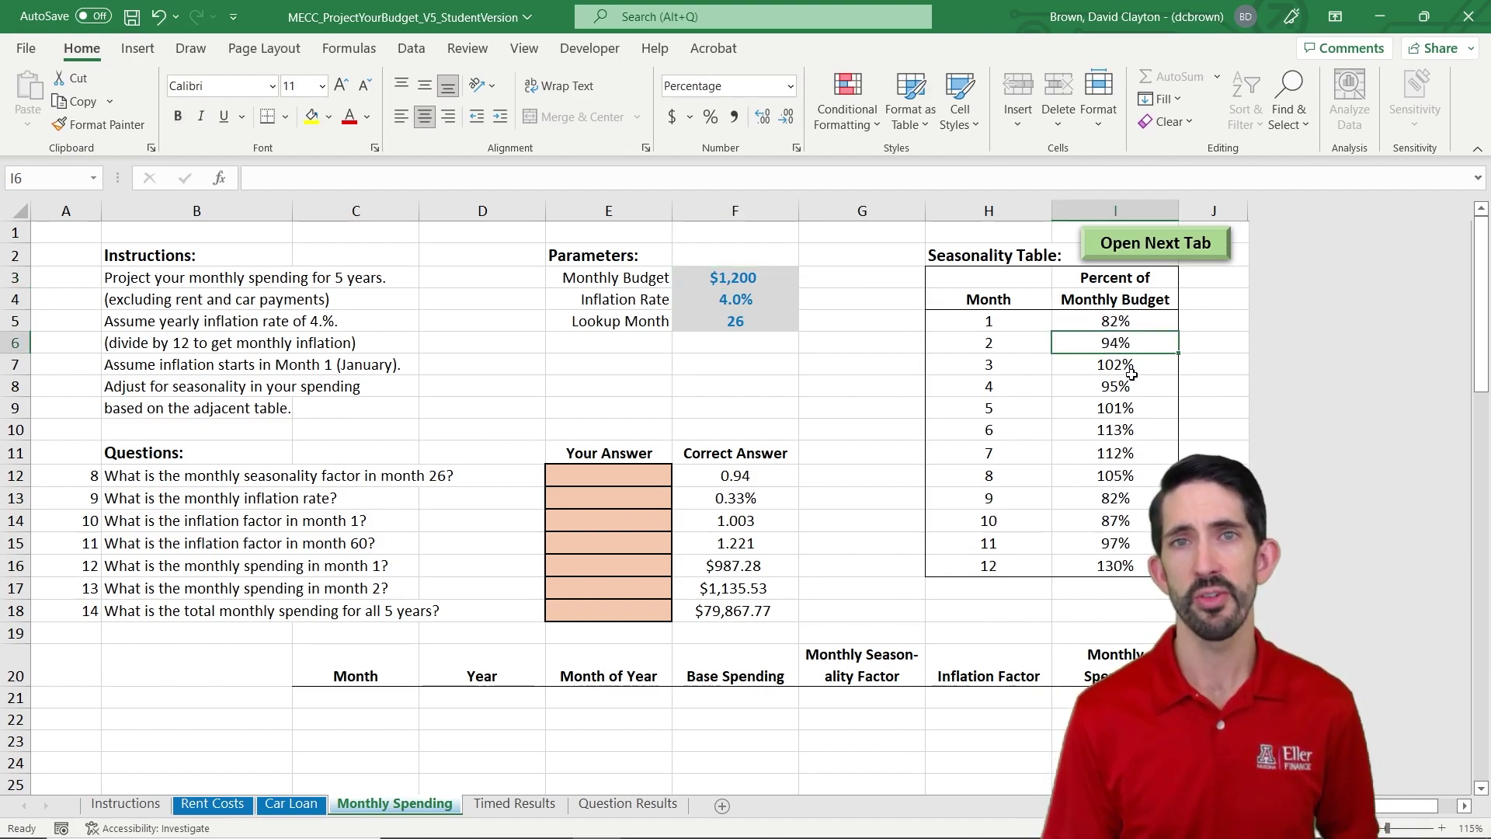
pyautogui.press('Down')
pyautogui.press('Down')
pyautogui.press('Down')
pyautogui.hotkey('shift', 'Down')
pyautogui.hotkey('shift', 'Down')
pyautogui.hotkey('shift', 'Down')
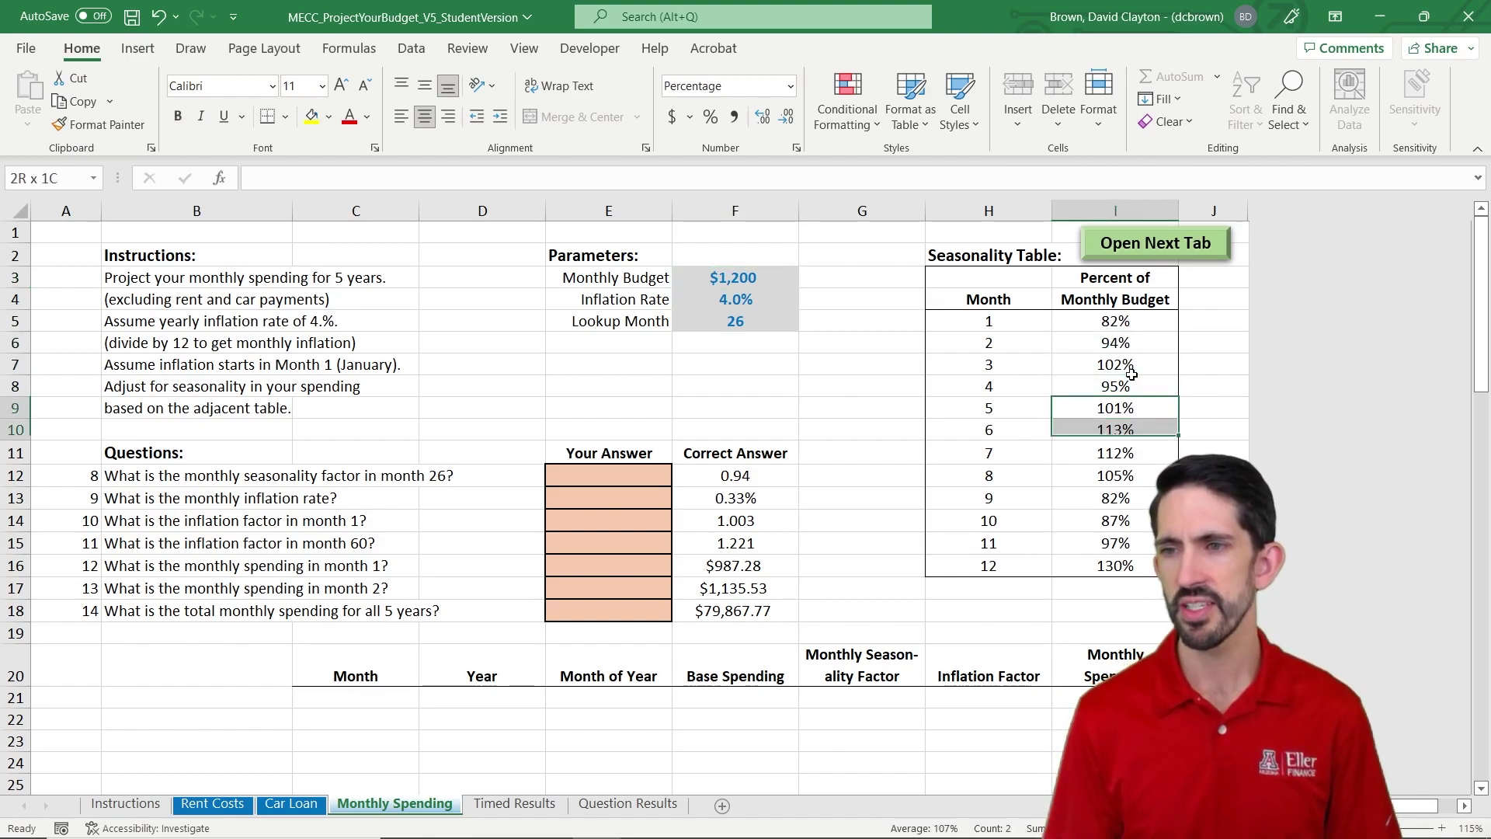
pyautogui.press('Down')
pyautogui.press('Down')
pyautogui.press('Down')
pyautogui.press('Down')
pyautogui.press('Down')
pyautogui.press('Down')
pyautogui.press('Down')
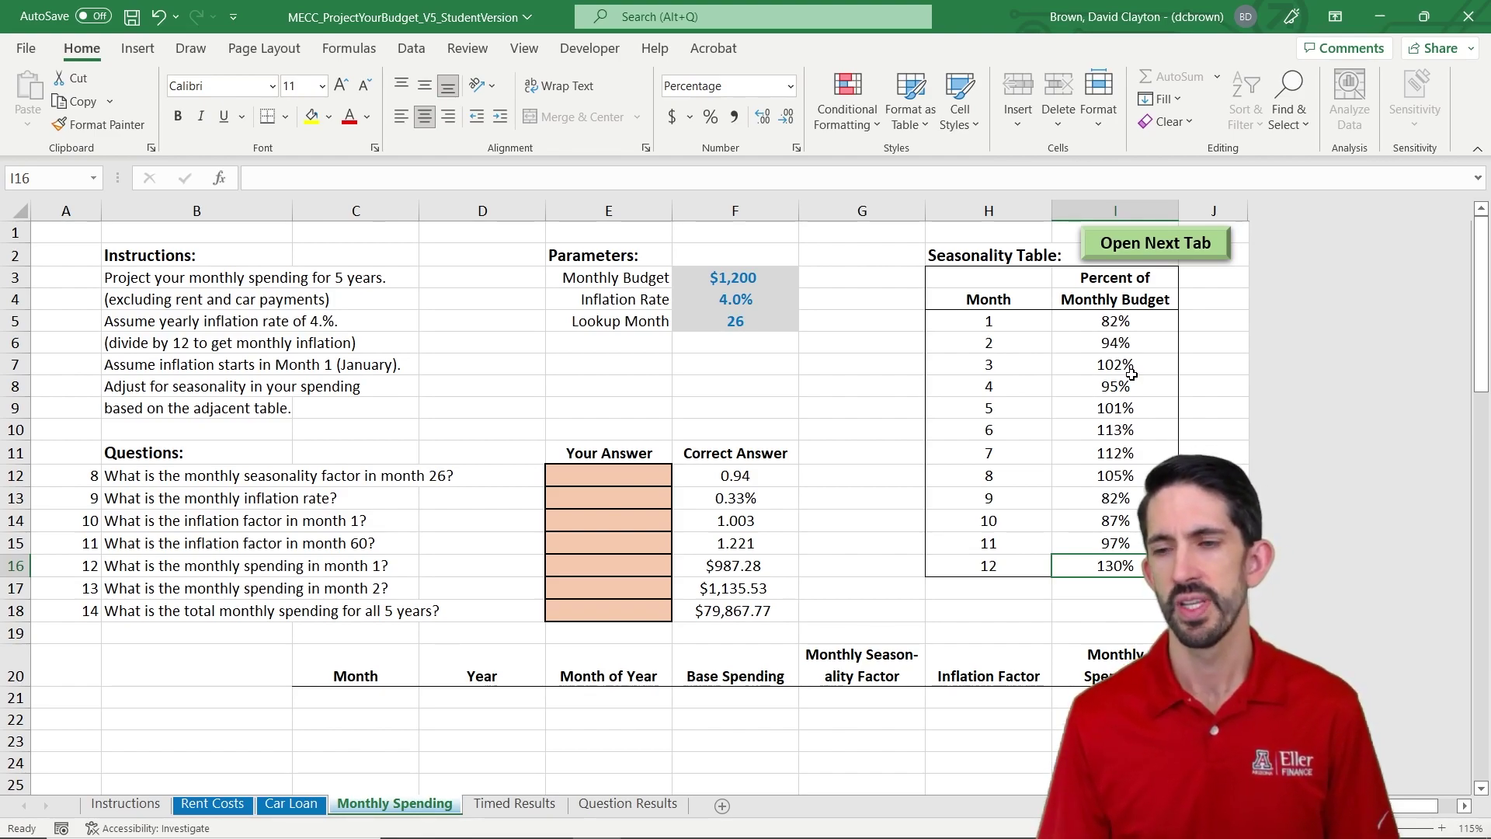
# Copy the 60 Month and Year rows from Rent Costs into C21 of Monthly Spending
pyautogui.click(379, 696)
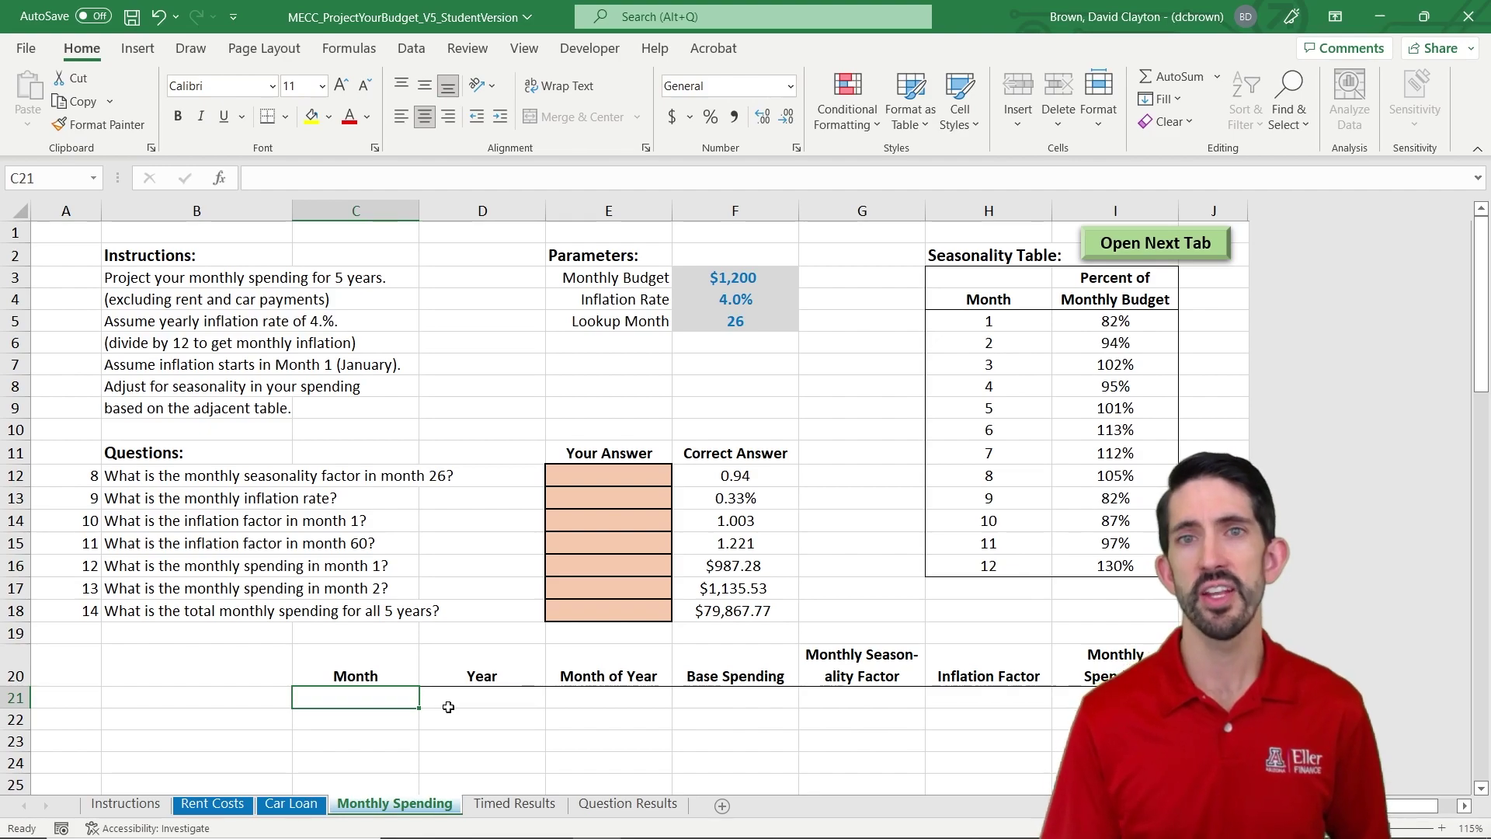
pyautogui.hotkey('ctrl', 'pageup')
pyautogui.hotkey('ctrl', 'pageup')
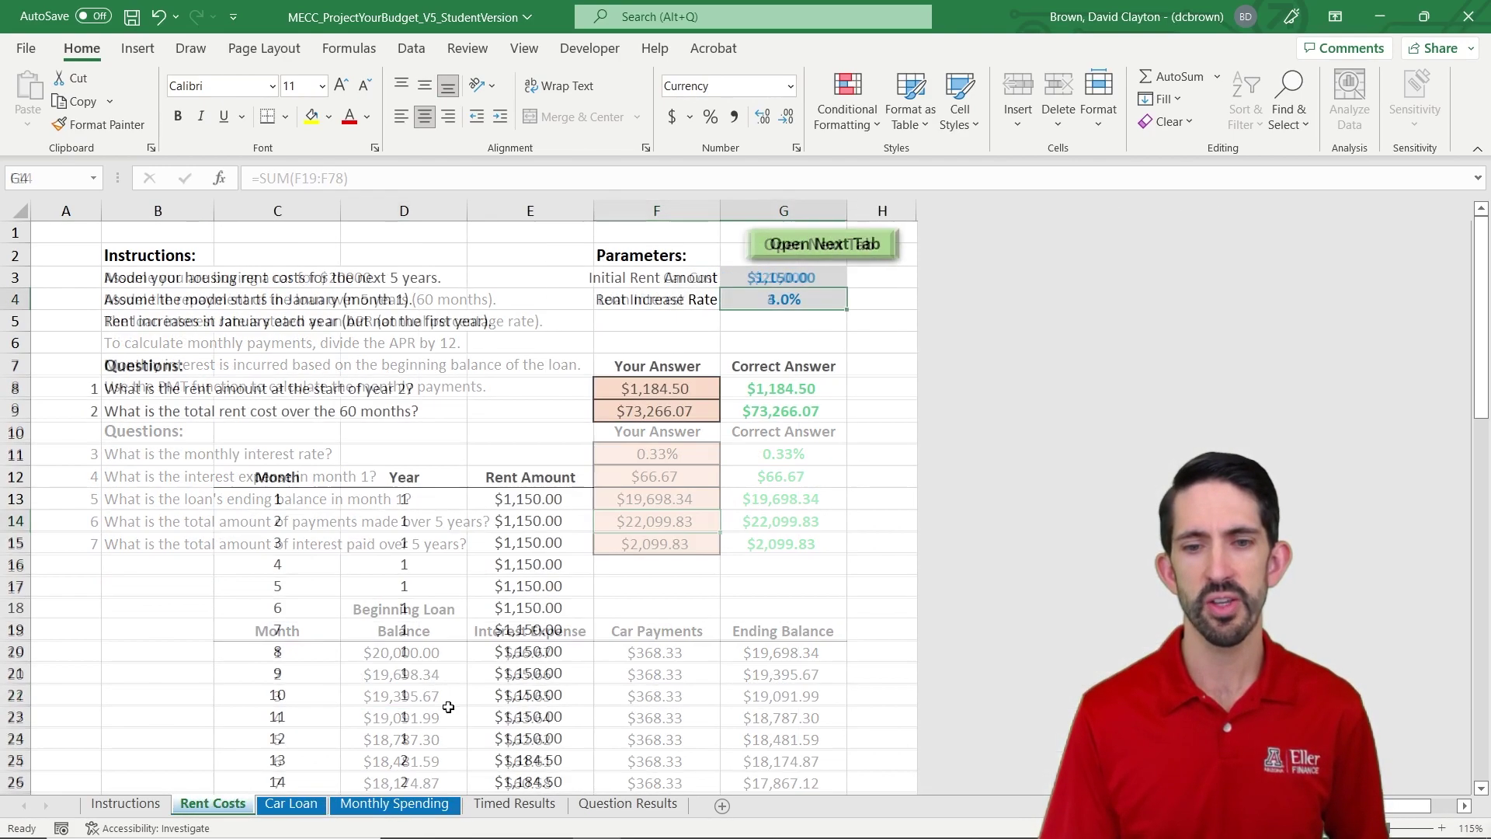
pyautogui.click(298, 506)
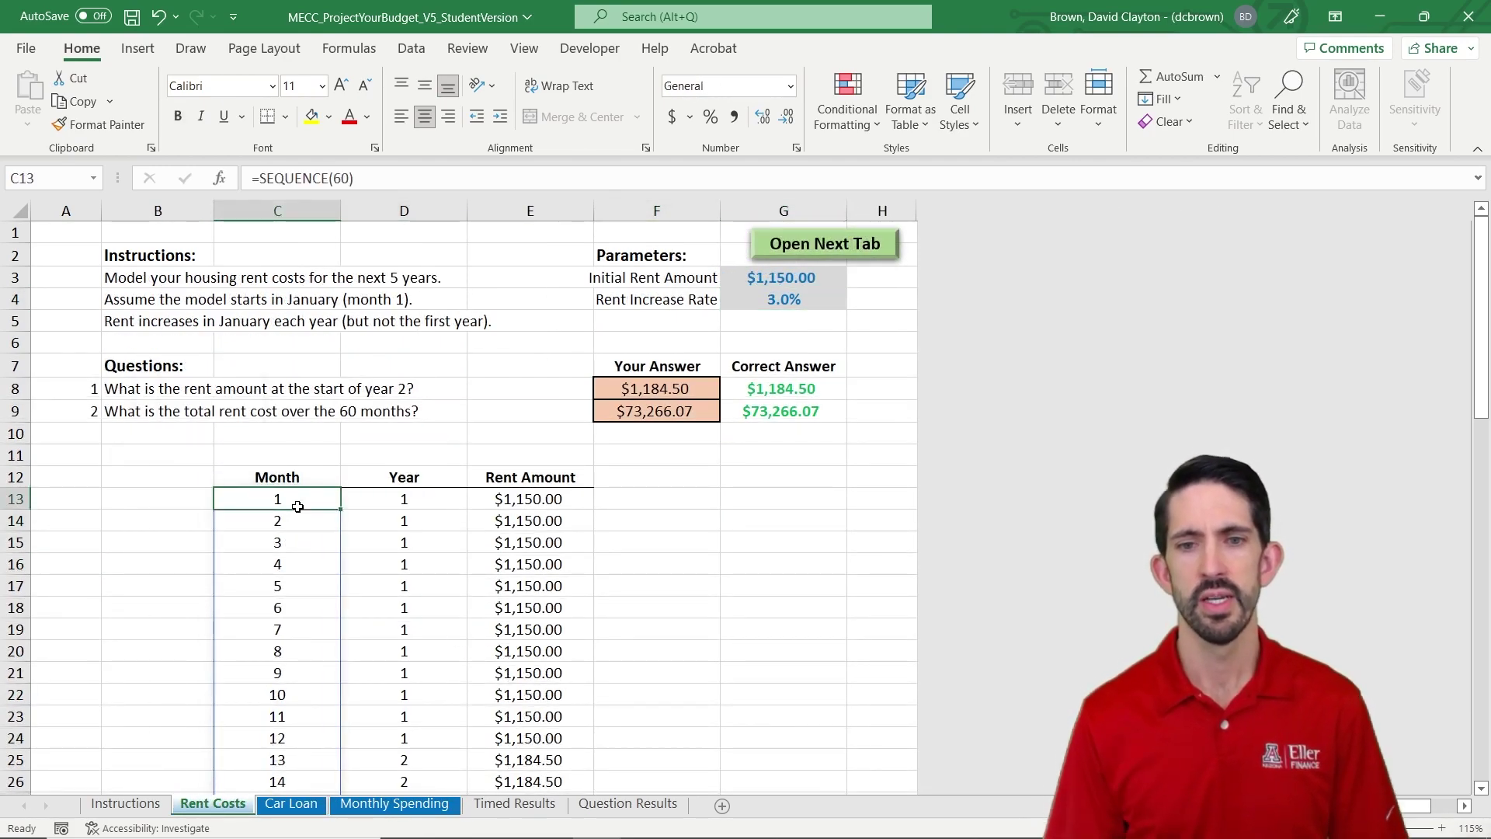
pyautogui.hotkey('shift', 'Right')
pyautogui.hotkey('ctrl', 'shift', 'Down')
pyautogui.hotkey('ctrl', 'c')
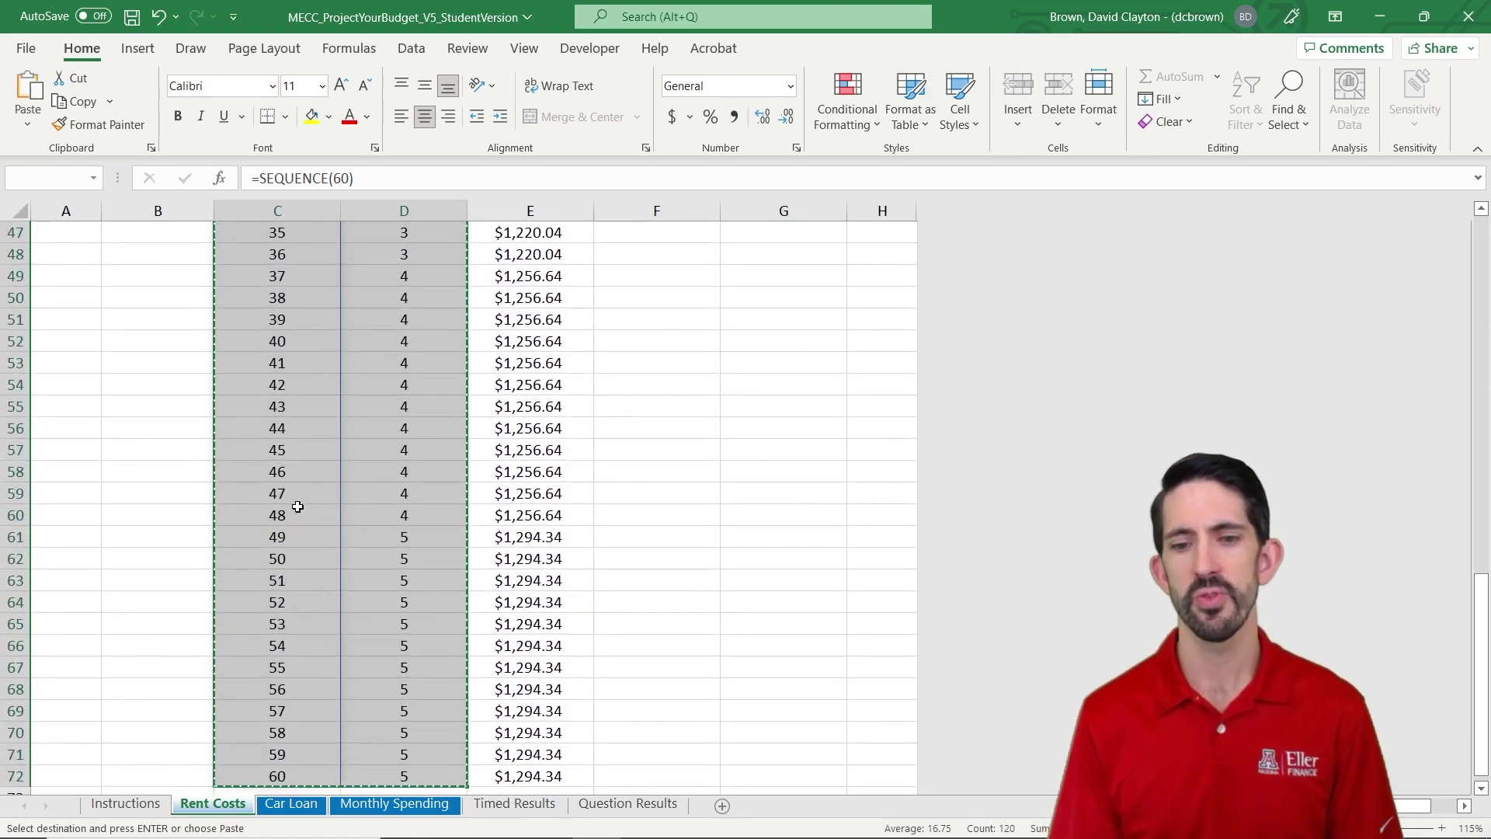
pyautogui.hotkey('ctrl', 'pagedown')
pyautogui.hotkey('ctrl', 'pagedown')
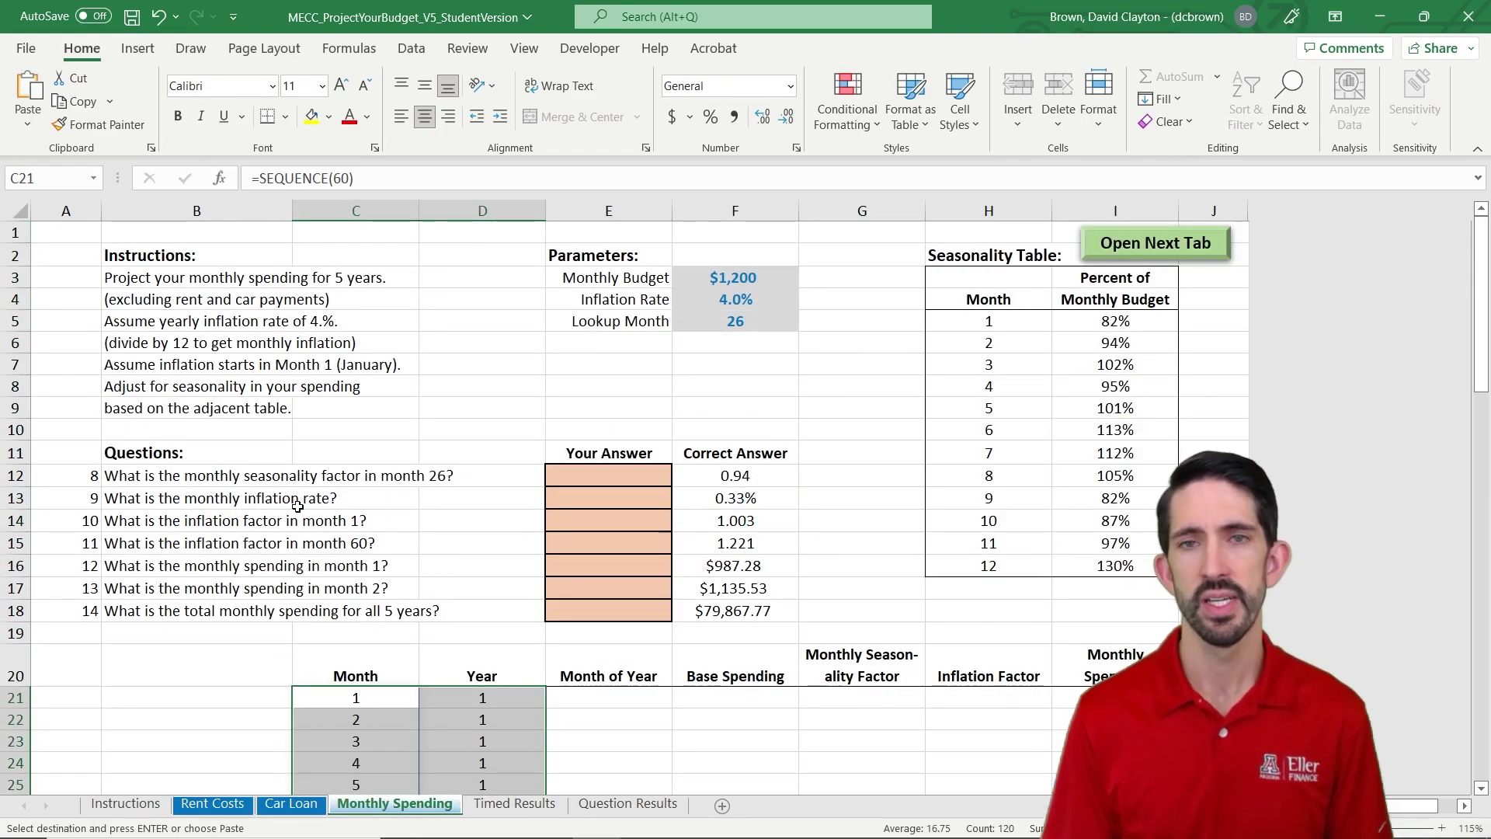
pyautogui.press('Right')
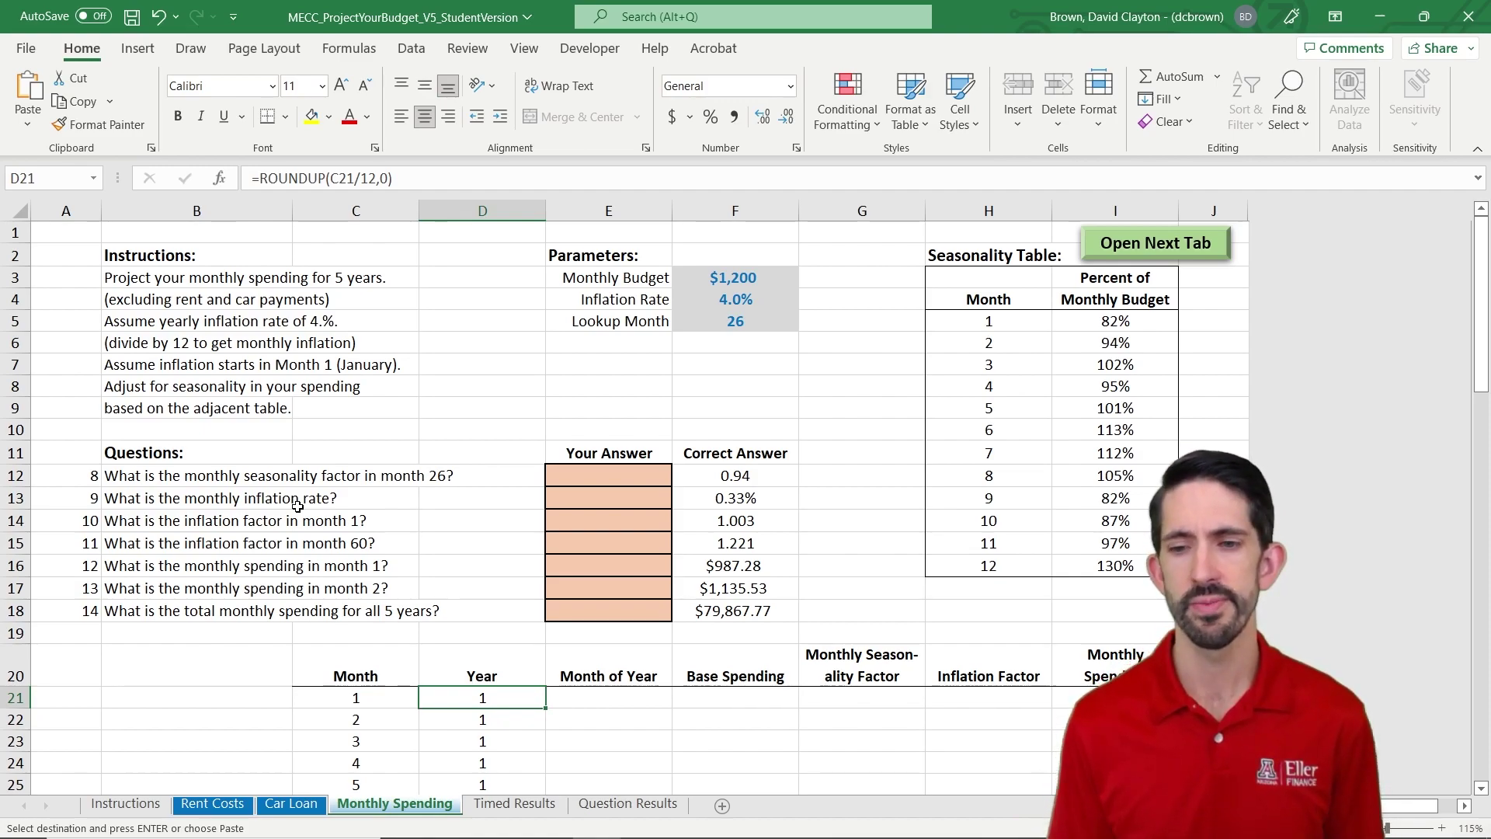
pyautogui.press('Right')
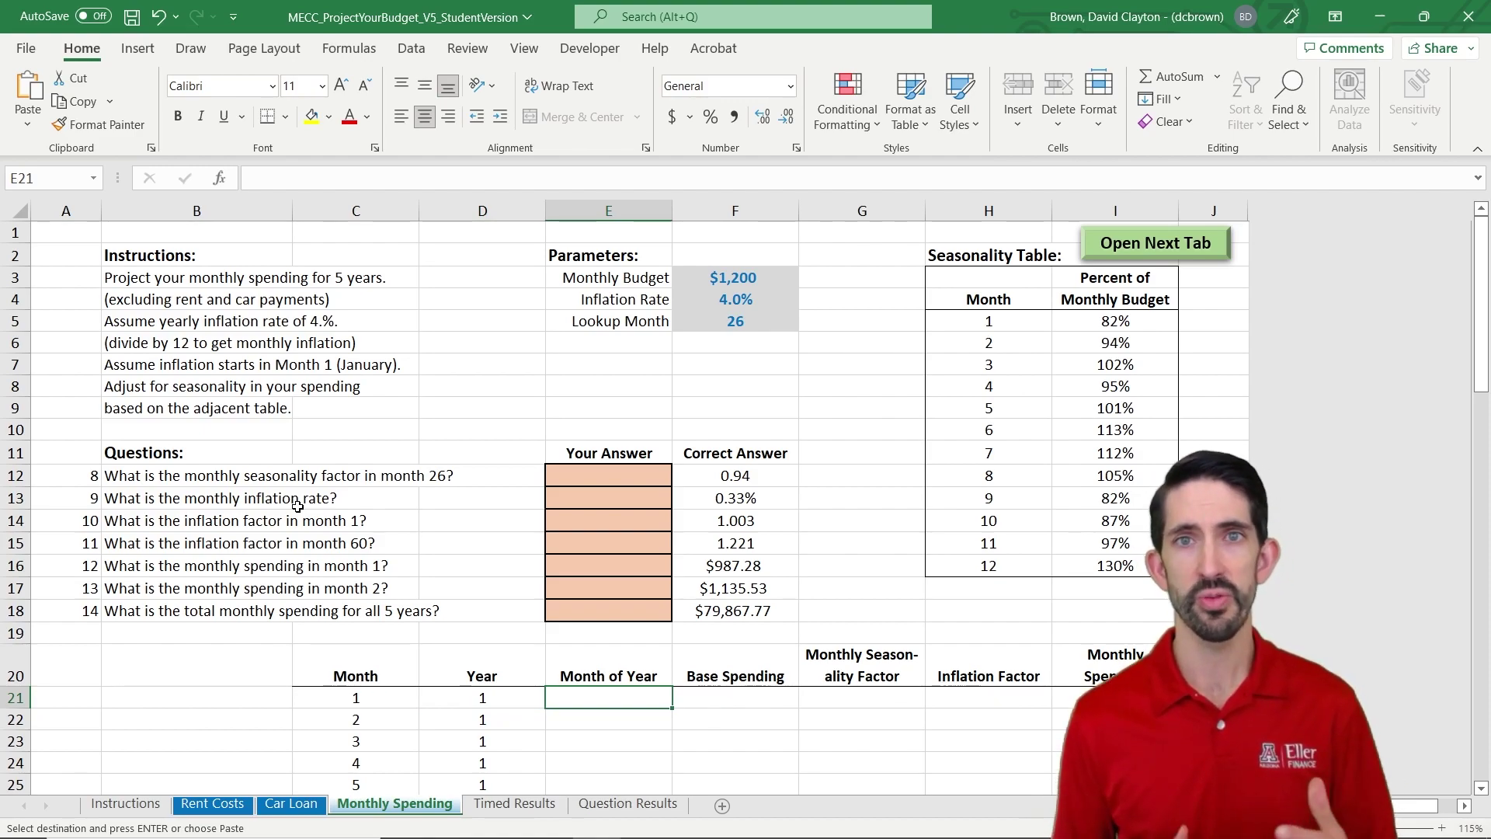
# Enter =C21-(D21-1)*12 in E21 and fill it down through E80
pyautogui.write('=')
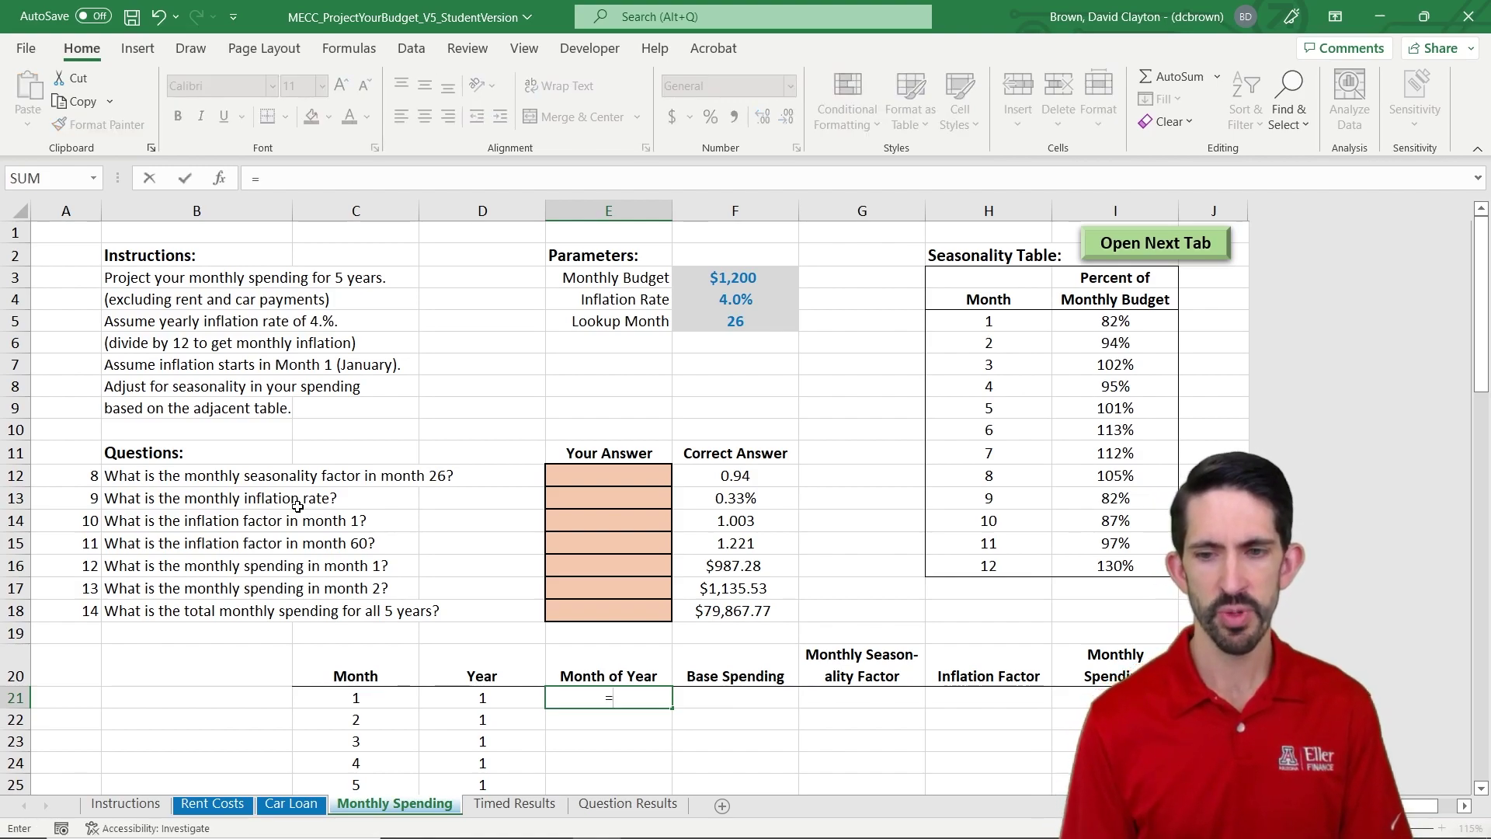
pyautogui.press('Left')
pyautogui.press('Left')
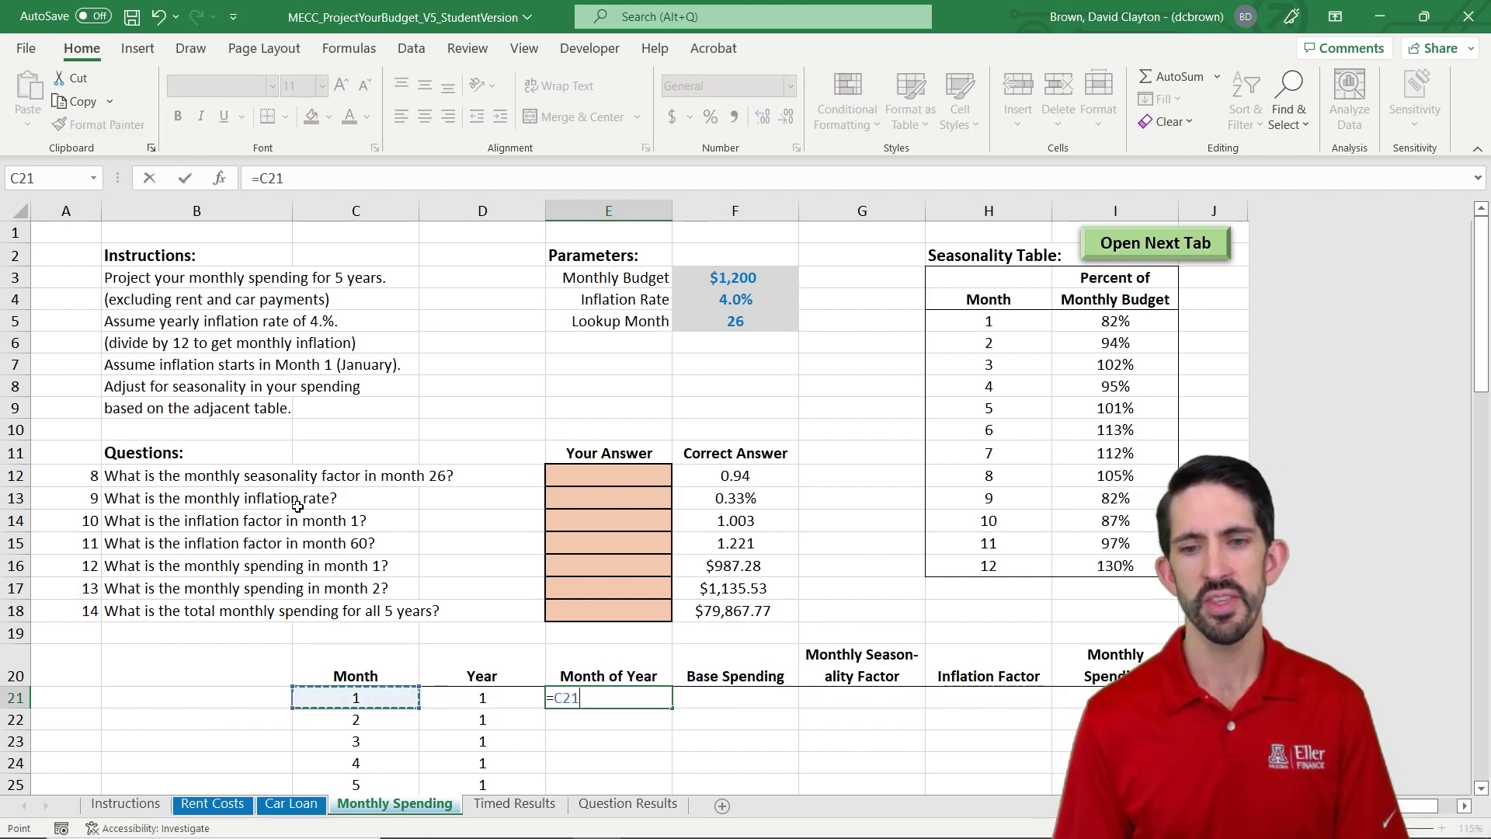
pyautogui.write('-(')
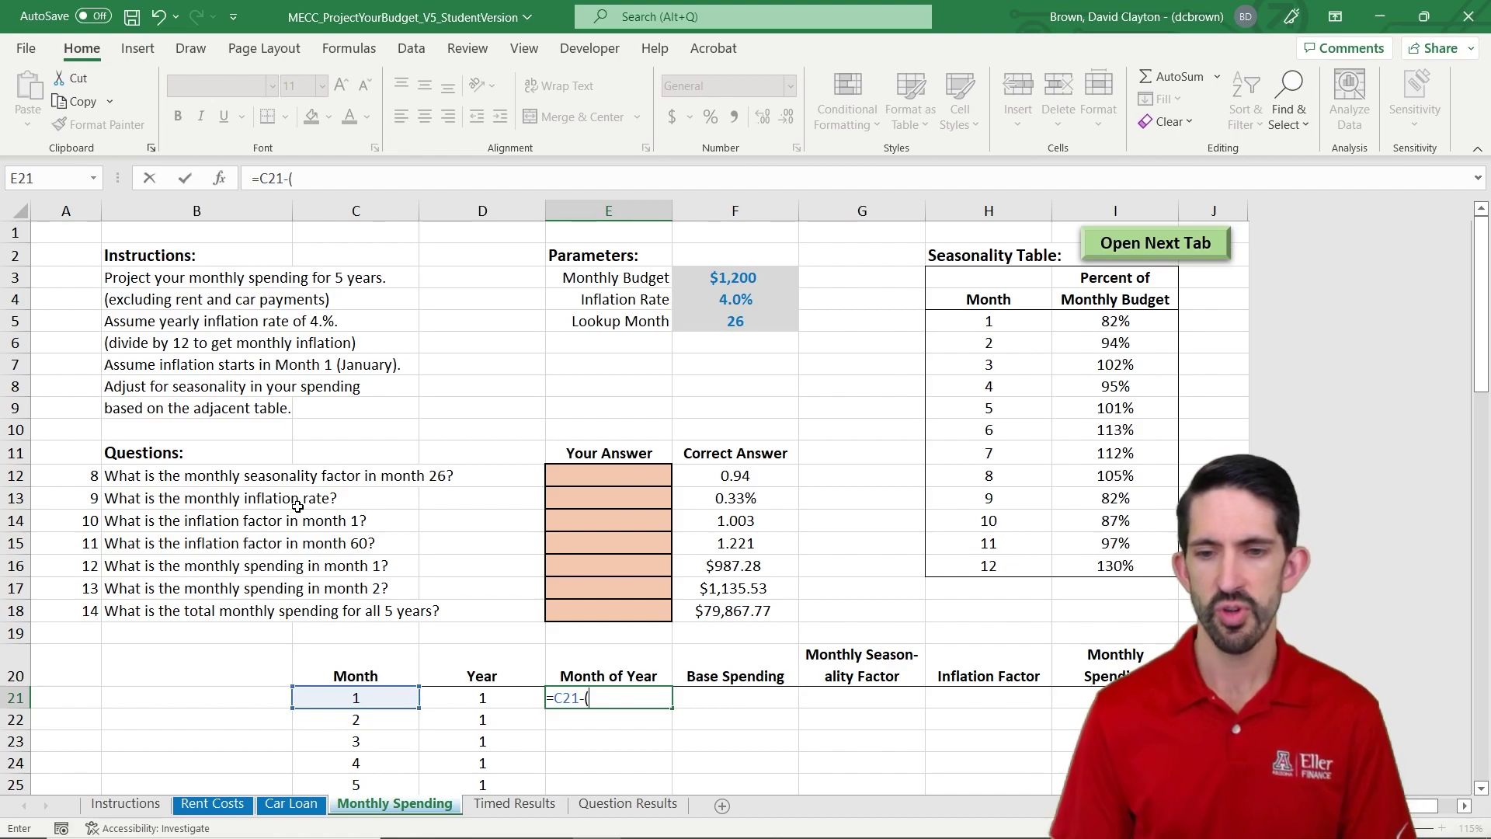
pyautogui.press('Left')
pyautogui.write('-1')
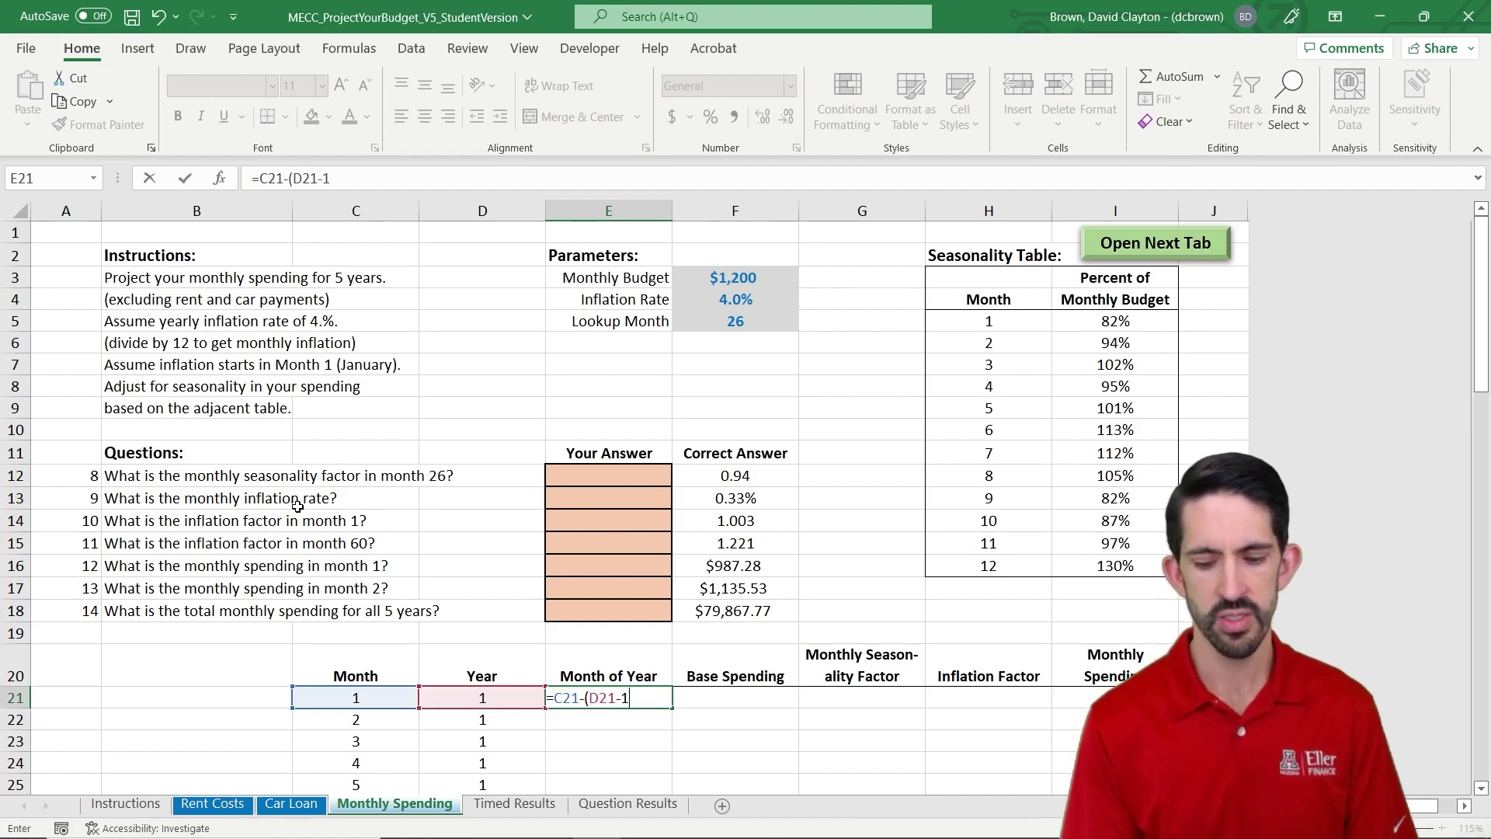
pyautogui.write(')*12')
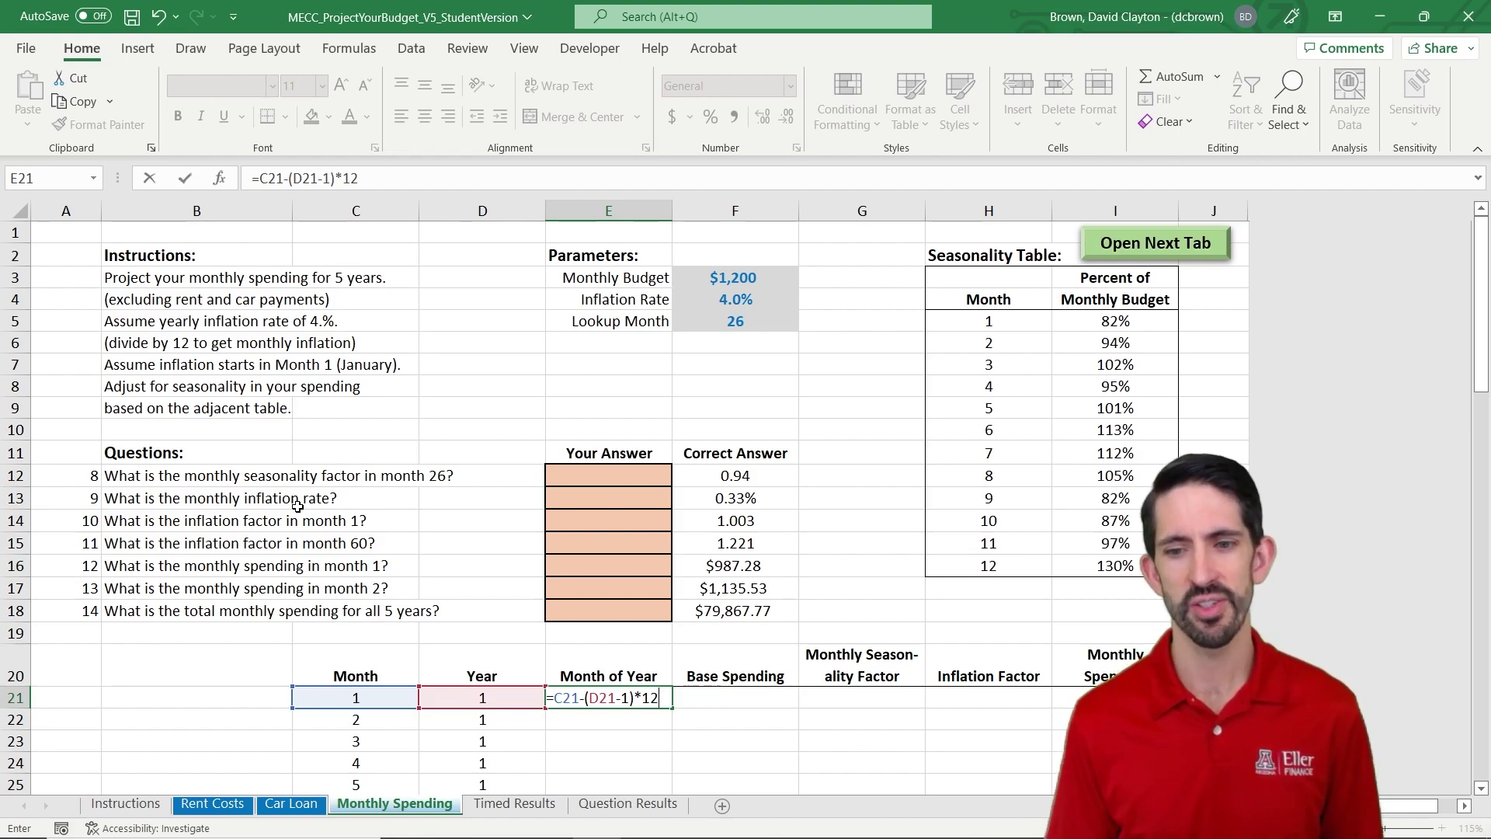
pyautogui.hotkey('ctrl', 'Return')
pyautogui.press('Up')
pyautogui.press('Down')
pyautogui.hotkey('ctrl', 'c')
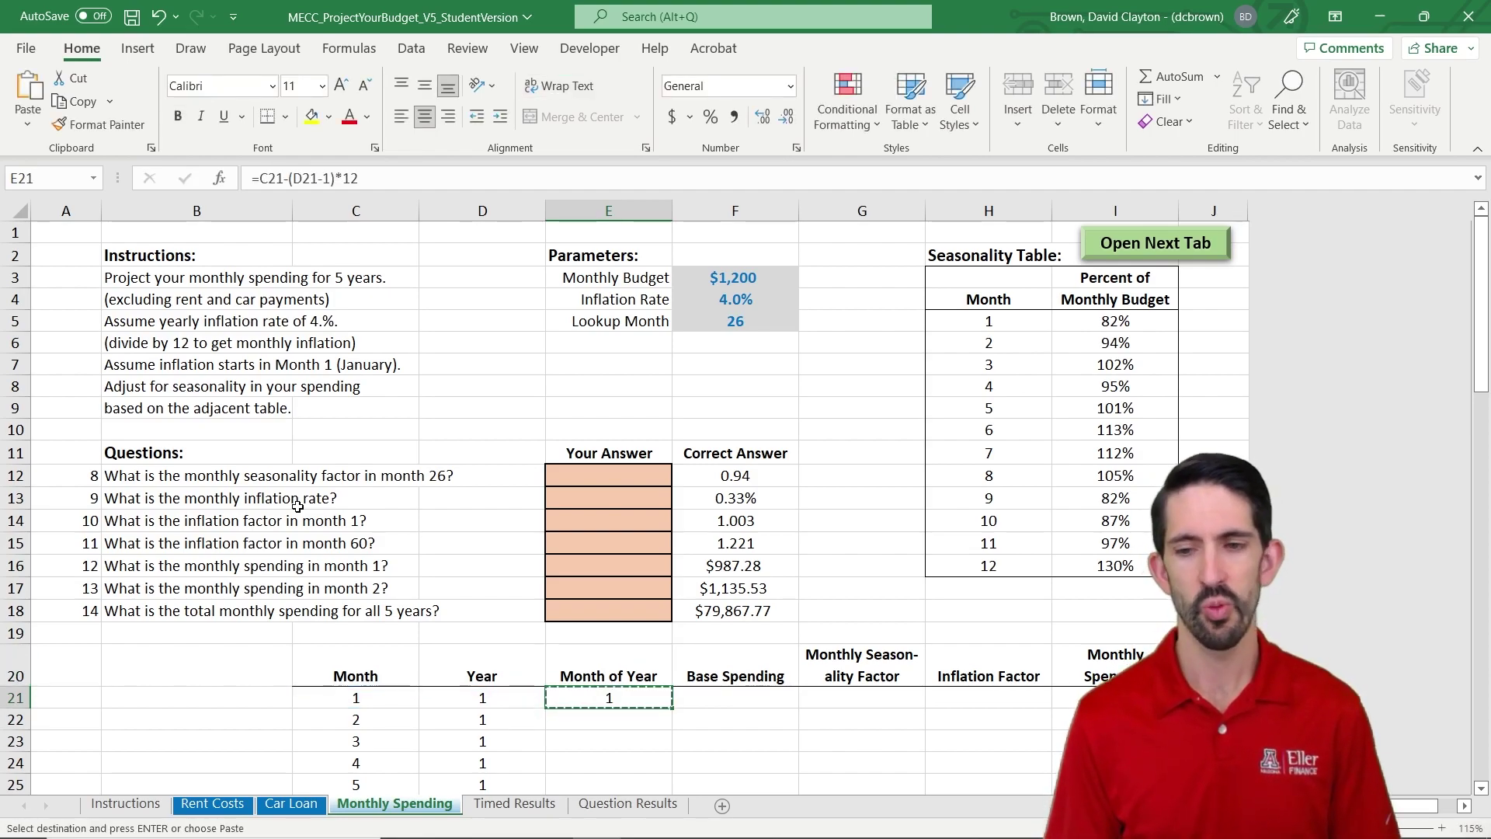
pyautogui.moveTo(608, 698)
pyautogui.mouseDown()
pyautogui.moveTo(622, 786)
pyautogui.moveTo(621, 711)
pyautogui.mouseUp()
pyautogui.press('Return')
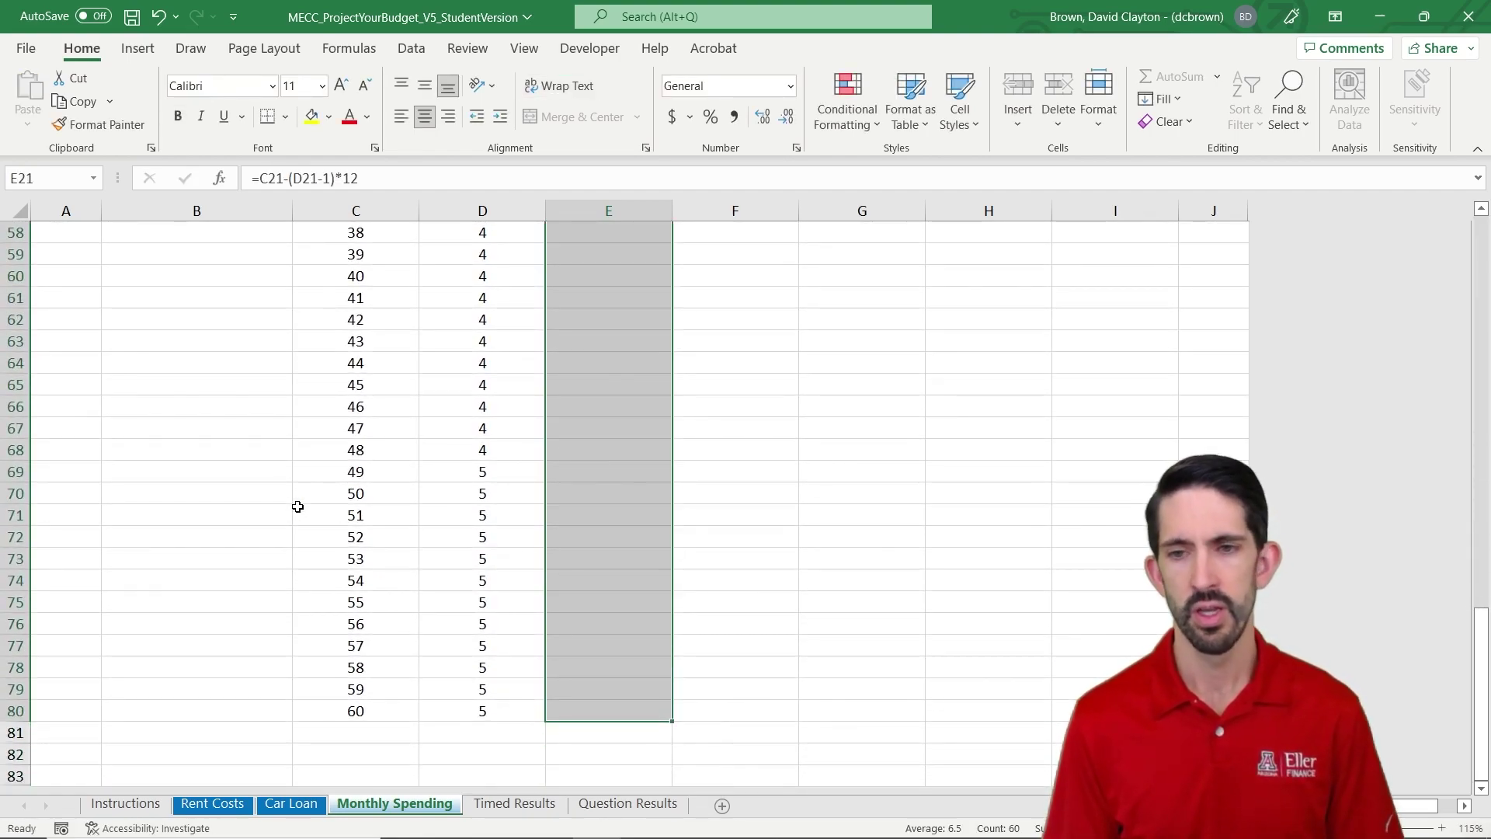
pyautogui.hotkey('ctrl', 'Up')
pyautogui.hotkey('ctrl', 'Up')
pyautogui.hotkey('ctrl', 'Up')
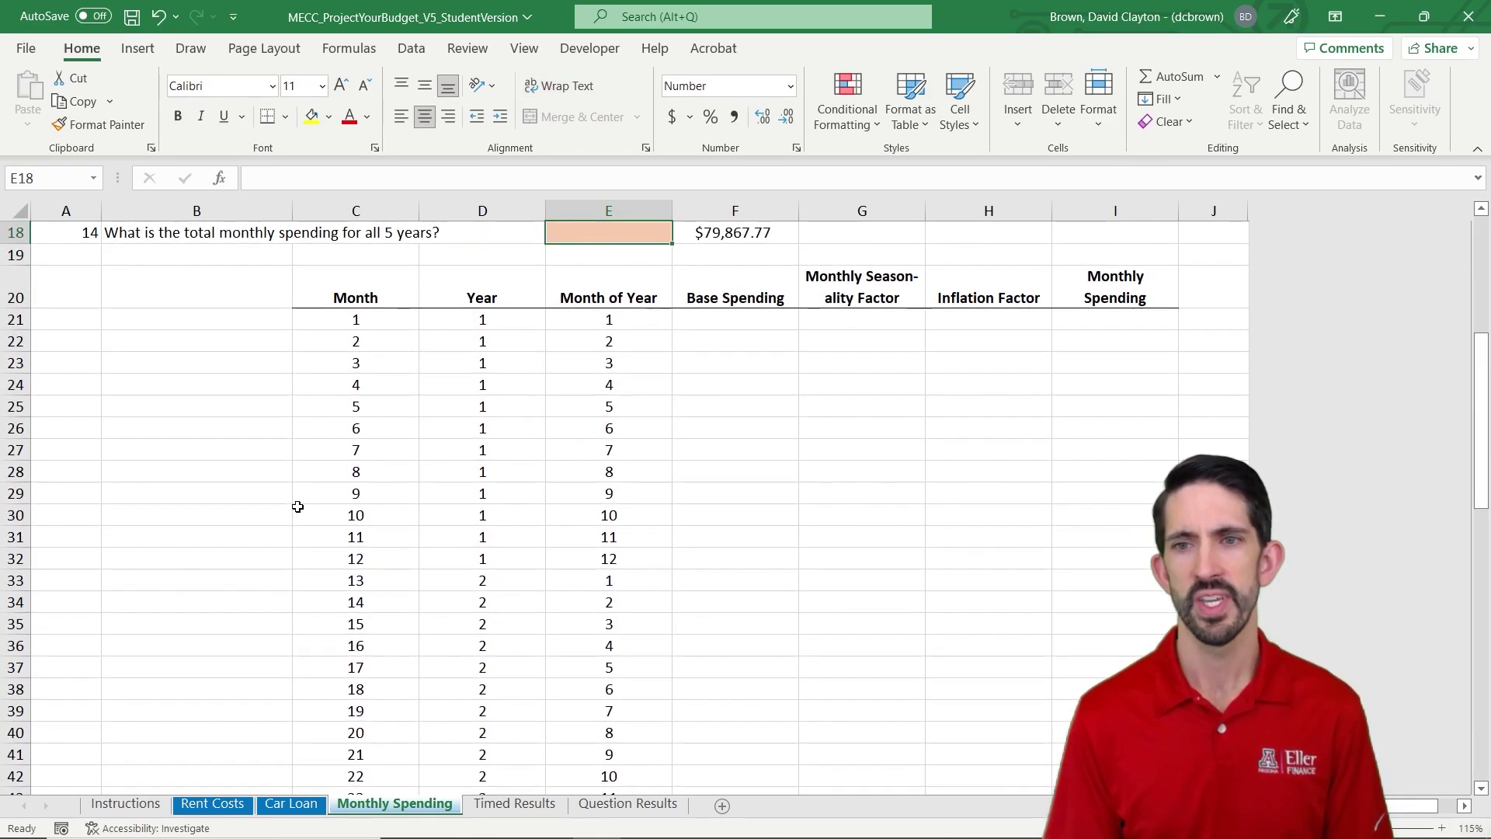
pyautogui.hotkey('ctrl', 'Up')
pyautogui.hotkey('ctrl', 'Up')
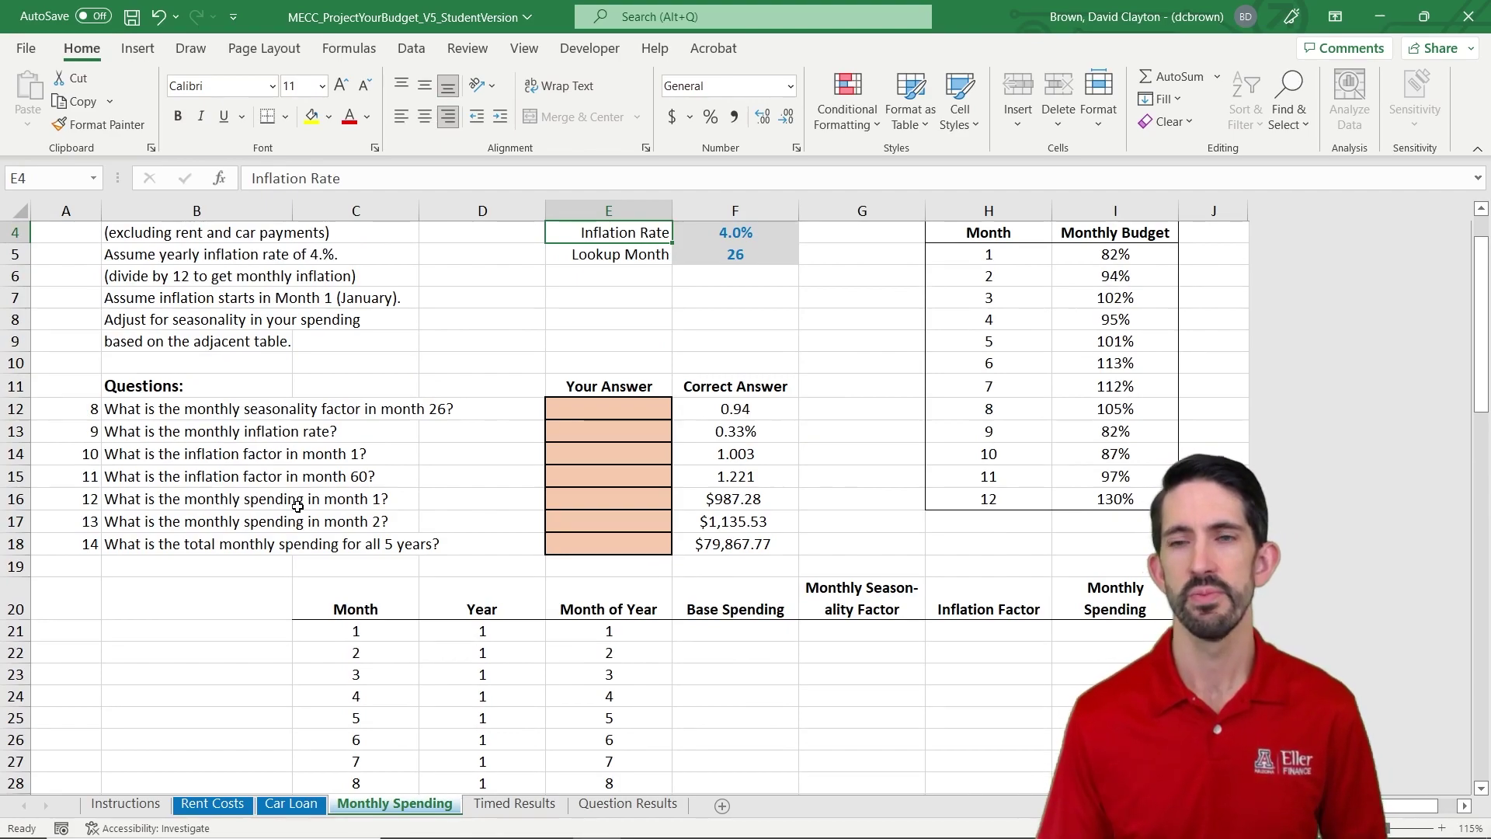
# Set month 1's Base Spending to the absolute budget reference $F$3, showing $1,200
pyautogui.click(729, 632)
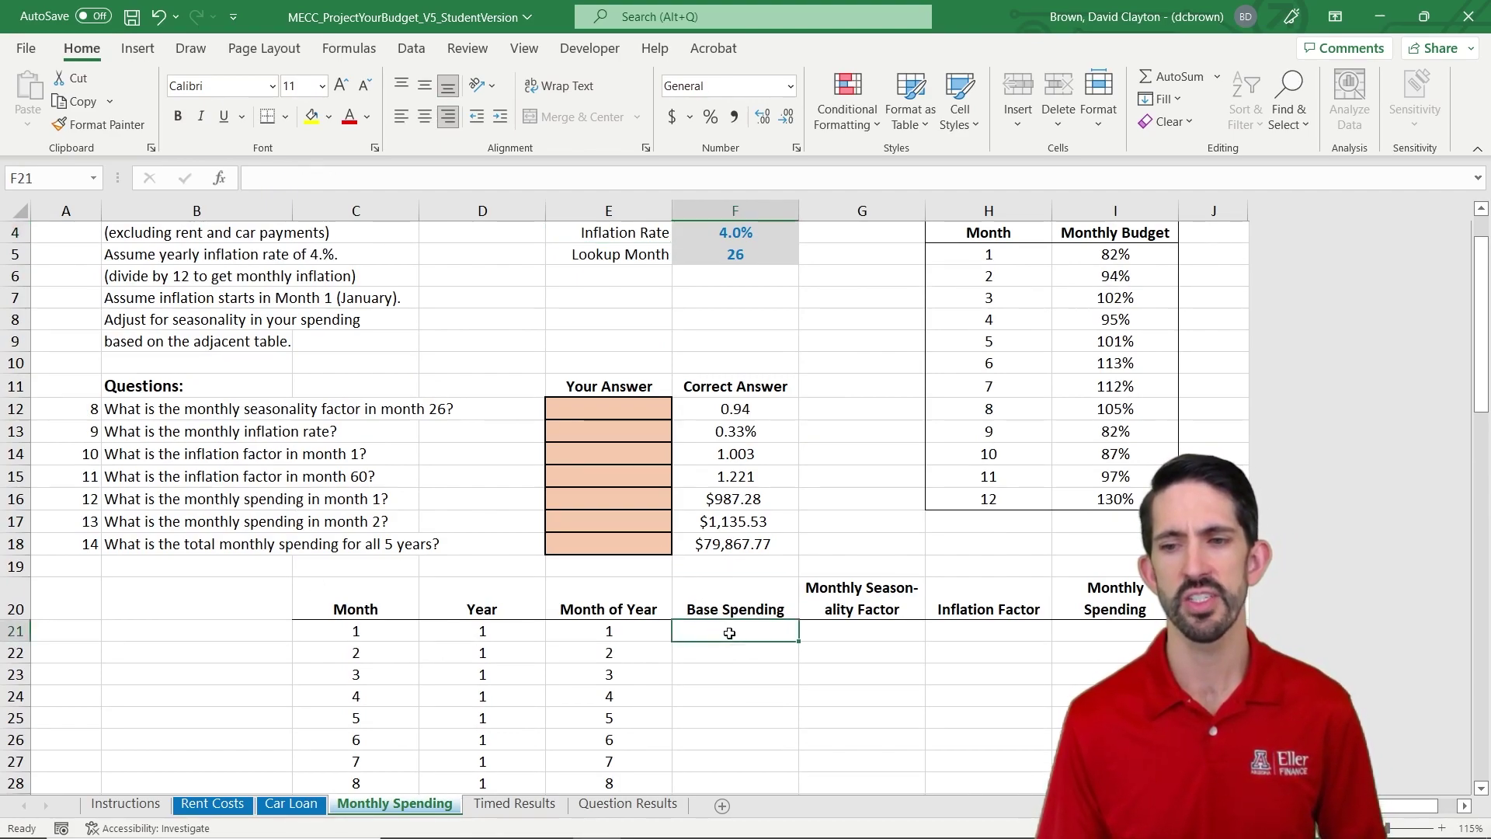
pyautogui.write('=')
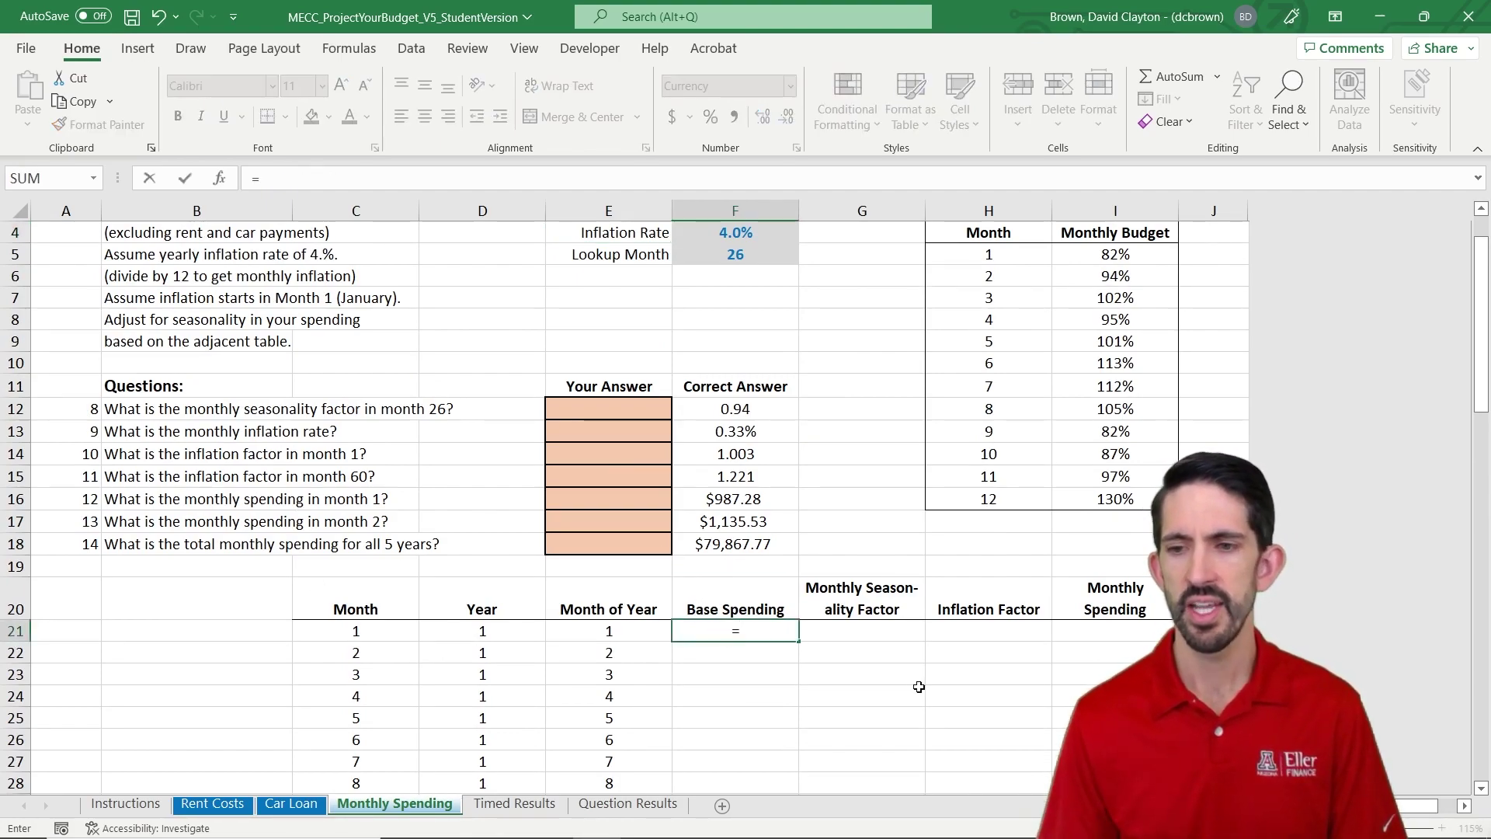
pyautogui.press('Up')
pyautogui.press('Down')
pyautogui.scroll(1, 919, 687)
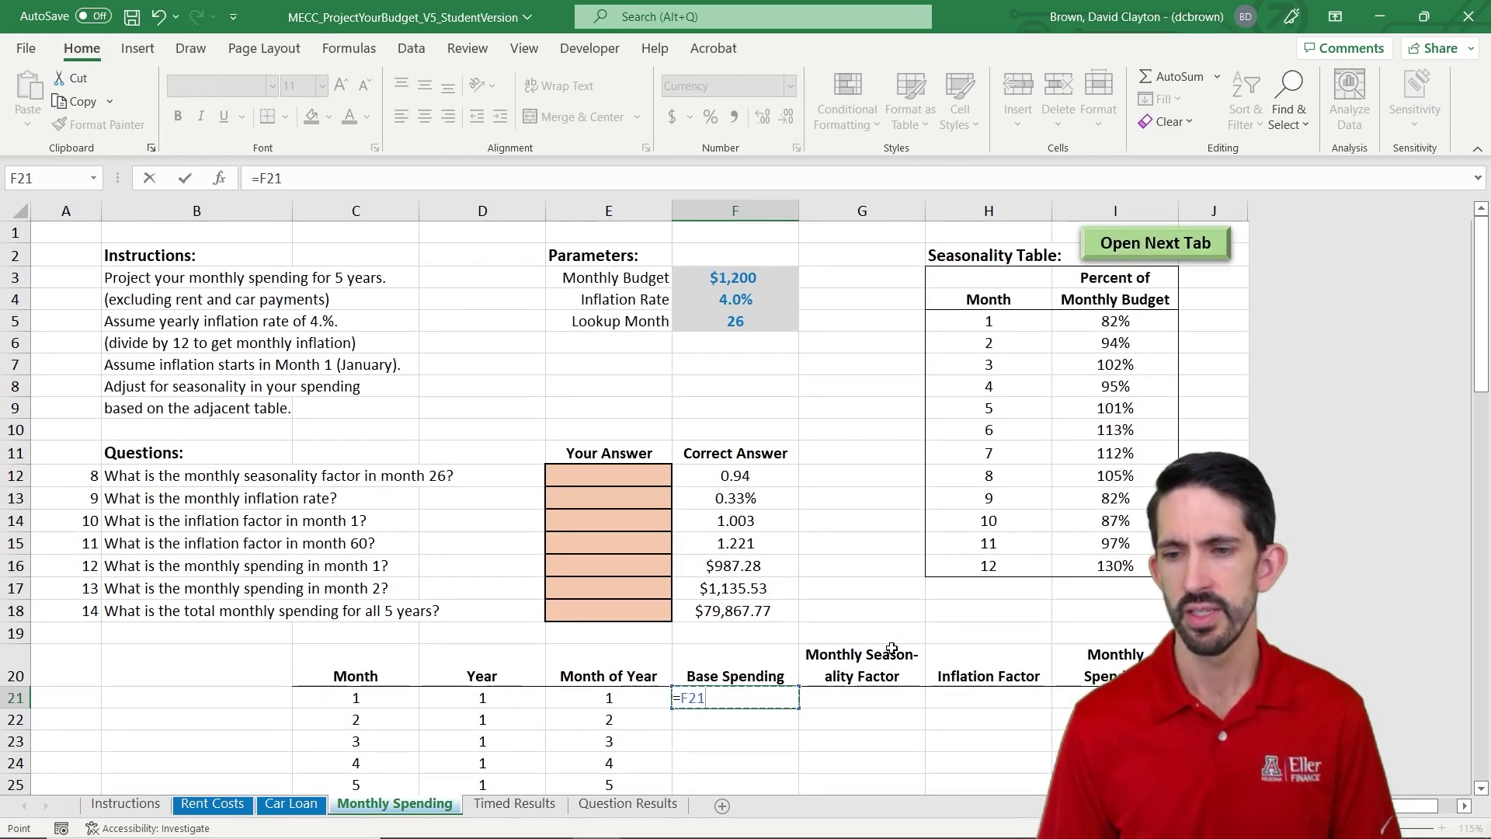
pyautogui.hotkey('ctrl', 'Up')
pyautogui.hotkey('ctrl', 'Up')
pyautogui.hotkey('ctrl', 'Up')
pyautogui.hotkey('ctrl', 'Up')
pyautogui.hotkey('ctrl', 'Up')
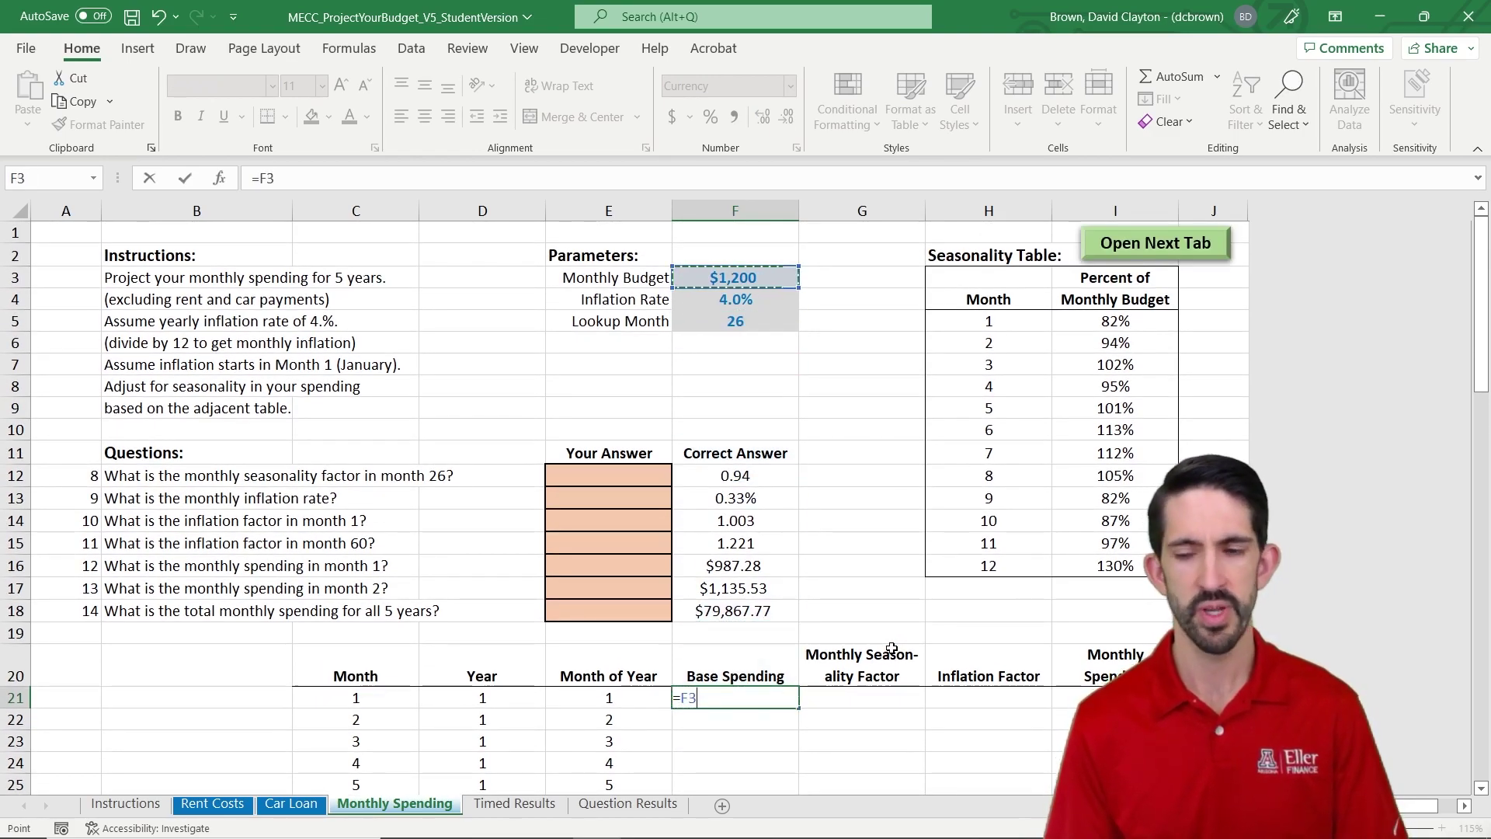
pyautogui.press('F4')
pyautogui.hotkey('ctrl', 'Return')
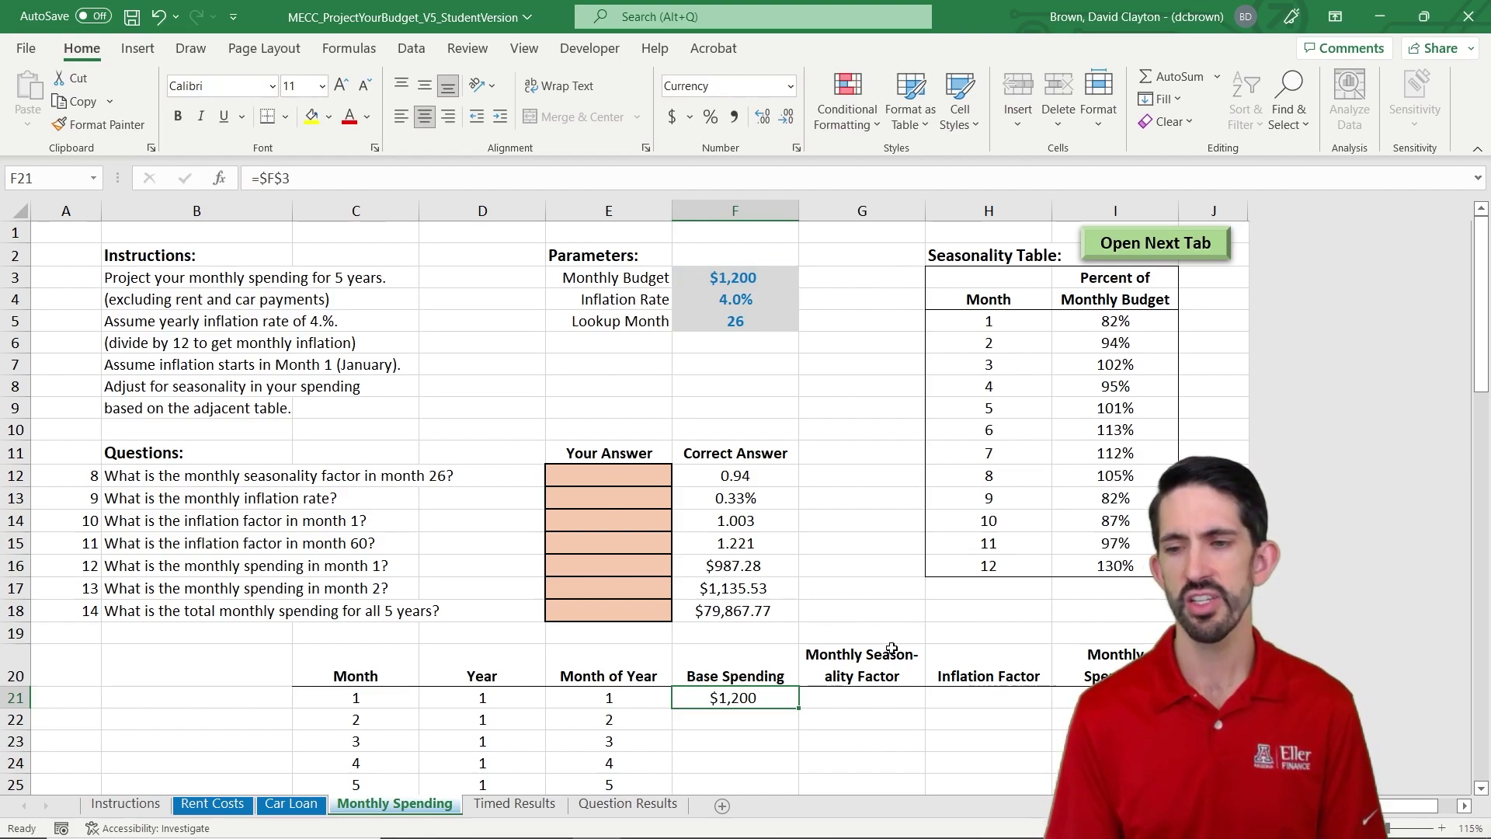
# Enter =VLOOKUP(E21,$H$5:$I$16,2,0) in G21 for month 1's 82% seasonality factor
pyautogui.press('Right')
pyautogui.write('=vlookup(')
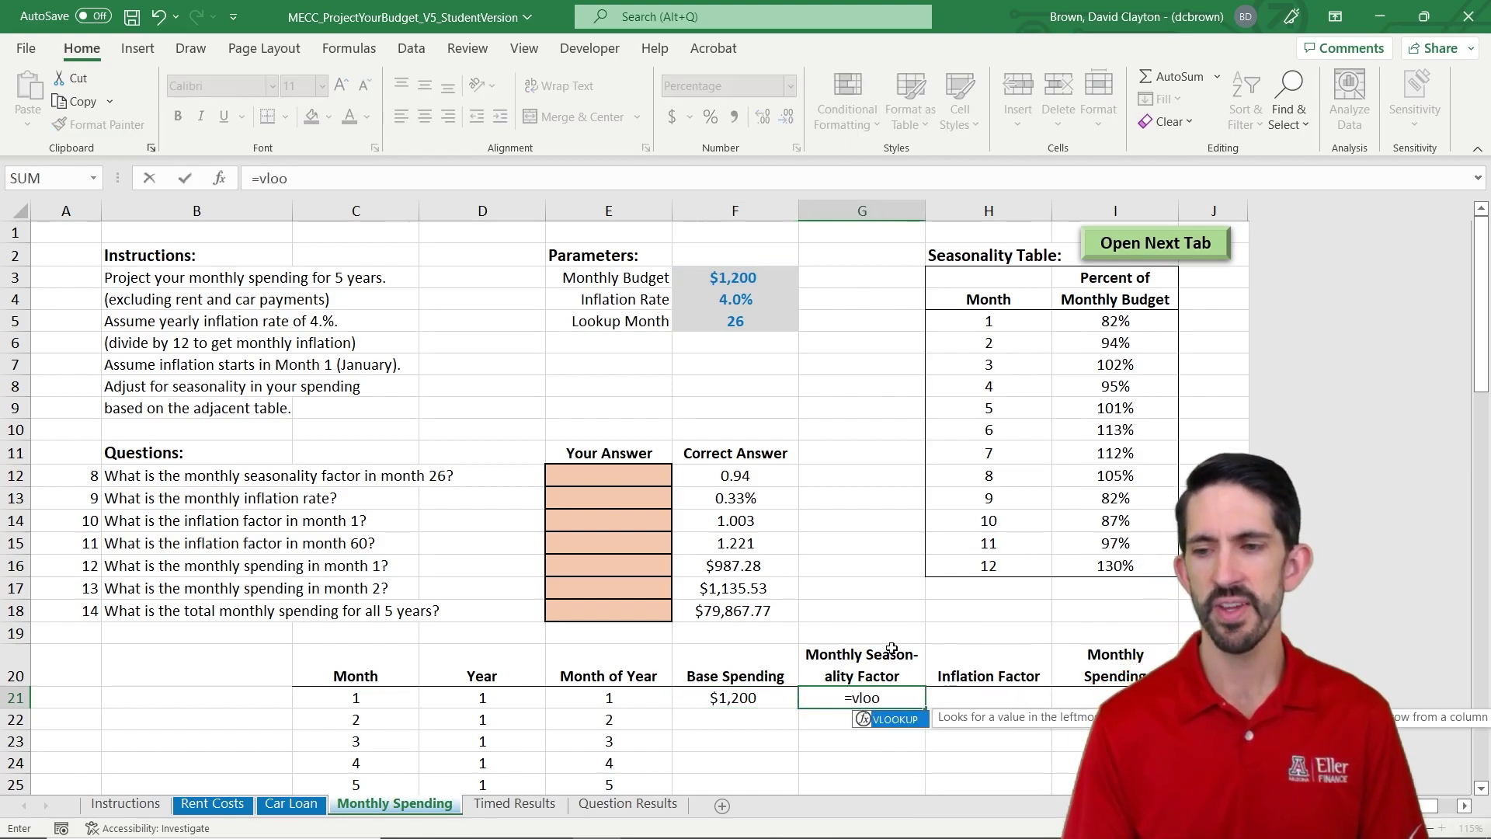
pyautogui.press('Left')
pyautogui.press('Left')
pyautogui.press('Left')
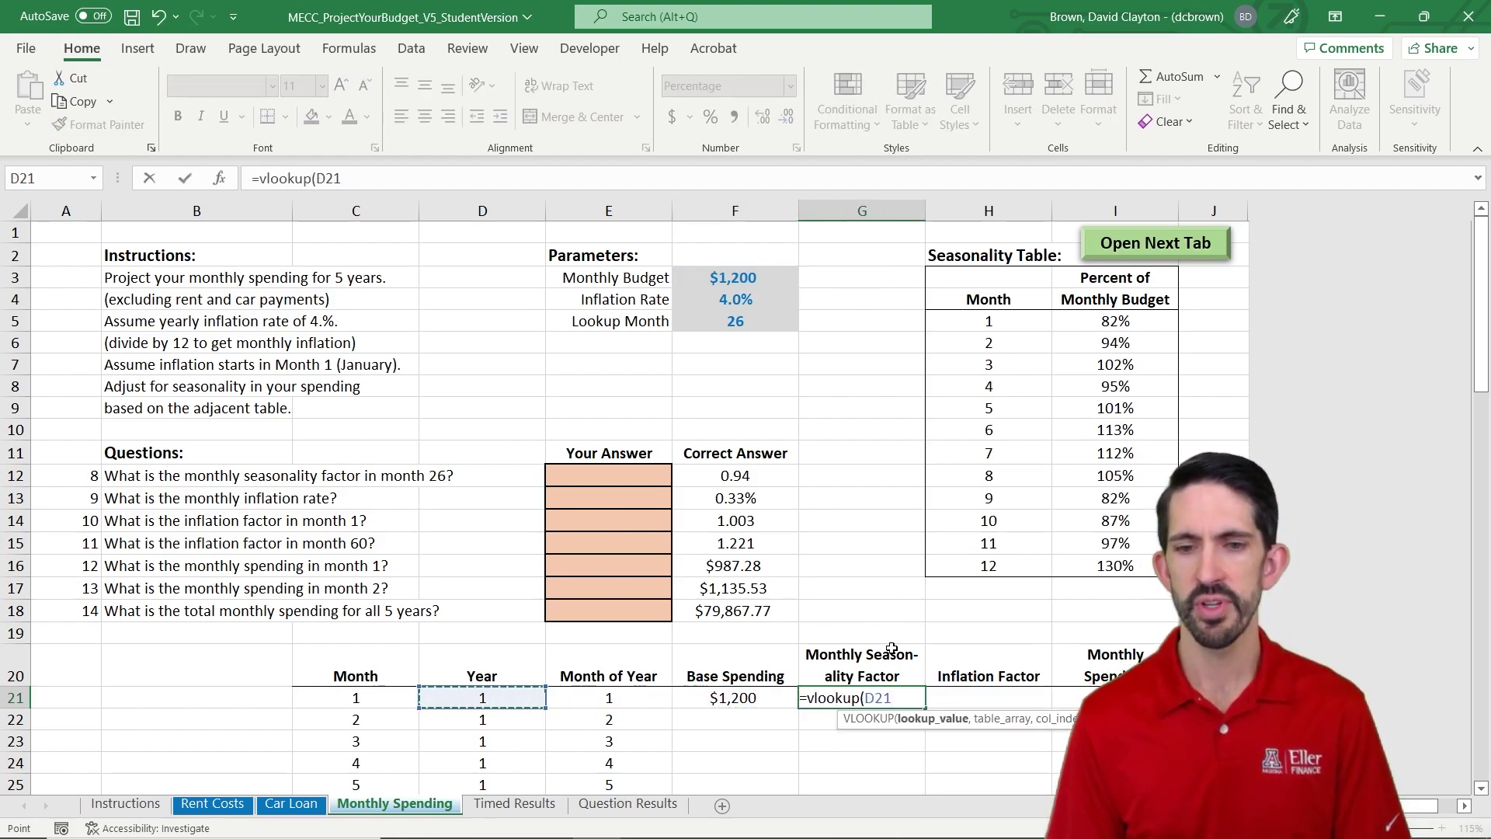
pyautogui.press('Right')
pyautogui.write(',')
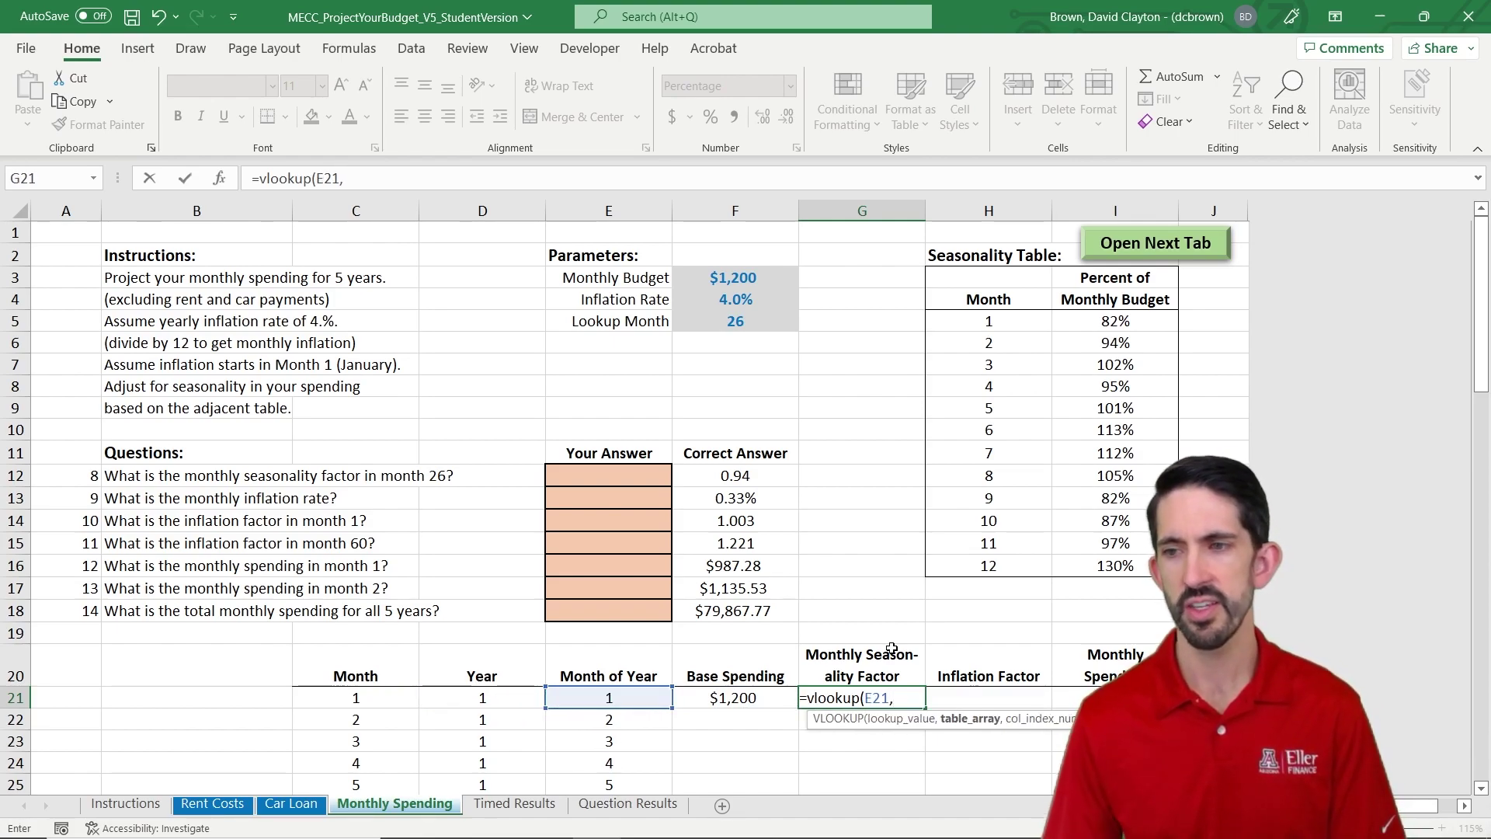
pyautogui.click(963, 328)
pyautogui.hotkey('ctrl', 'shift', 'Right')
pyautogui.hotkey('ctrl', 'shift', 'Down')
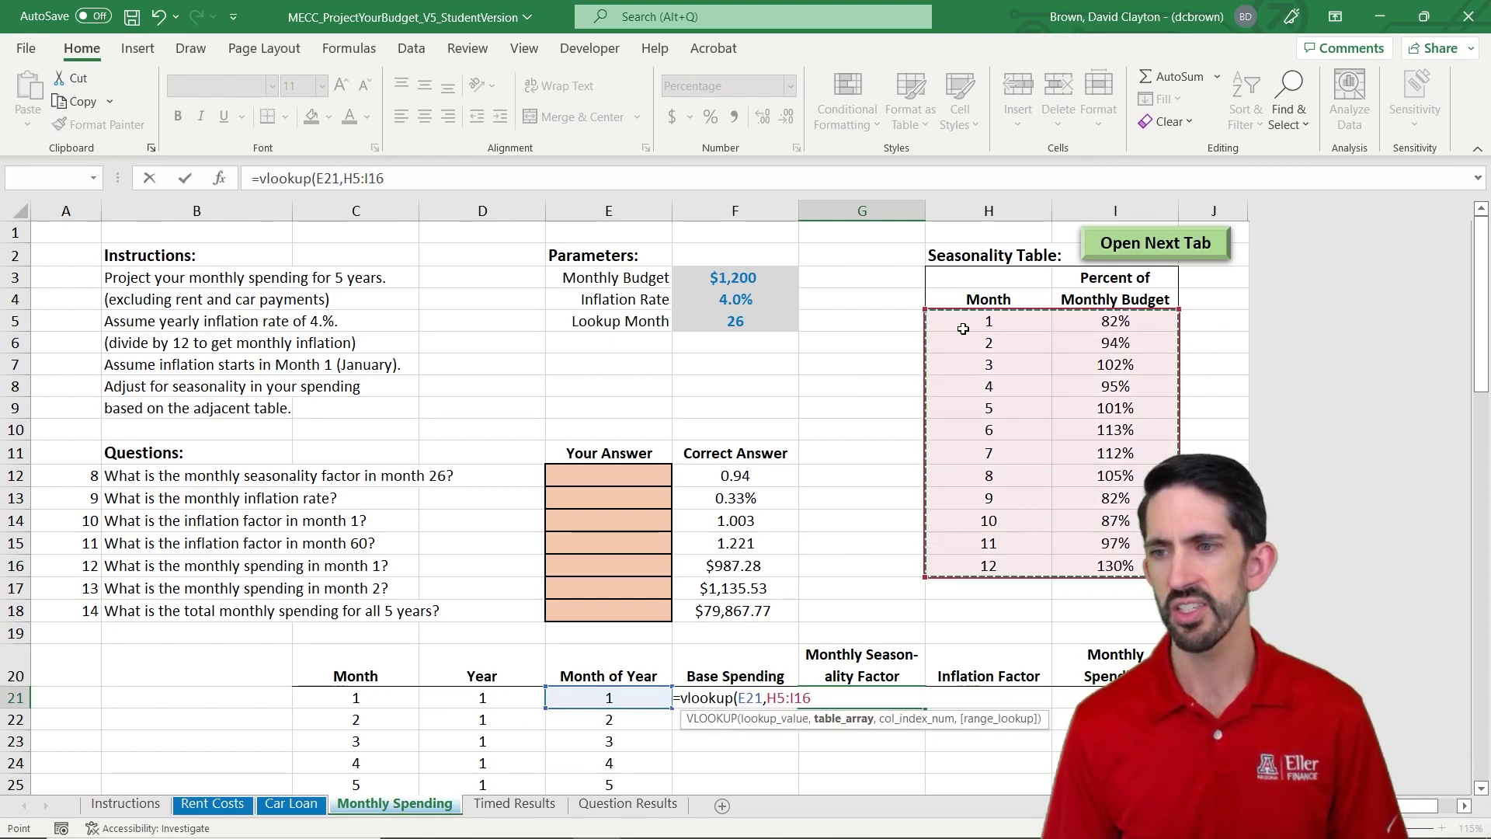
pyautogui.press('F4')
pyautogui.write(',2,0')
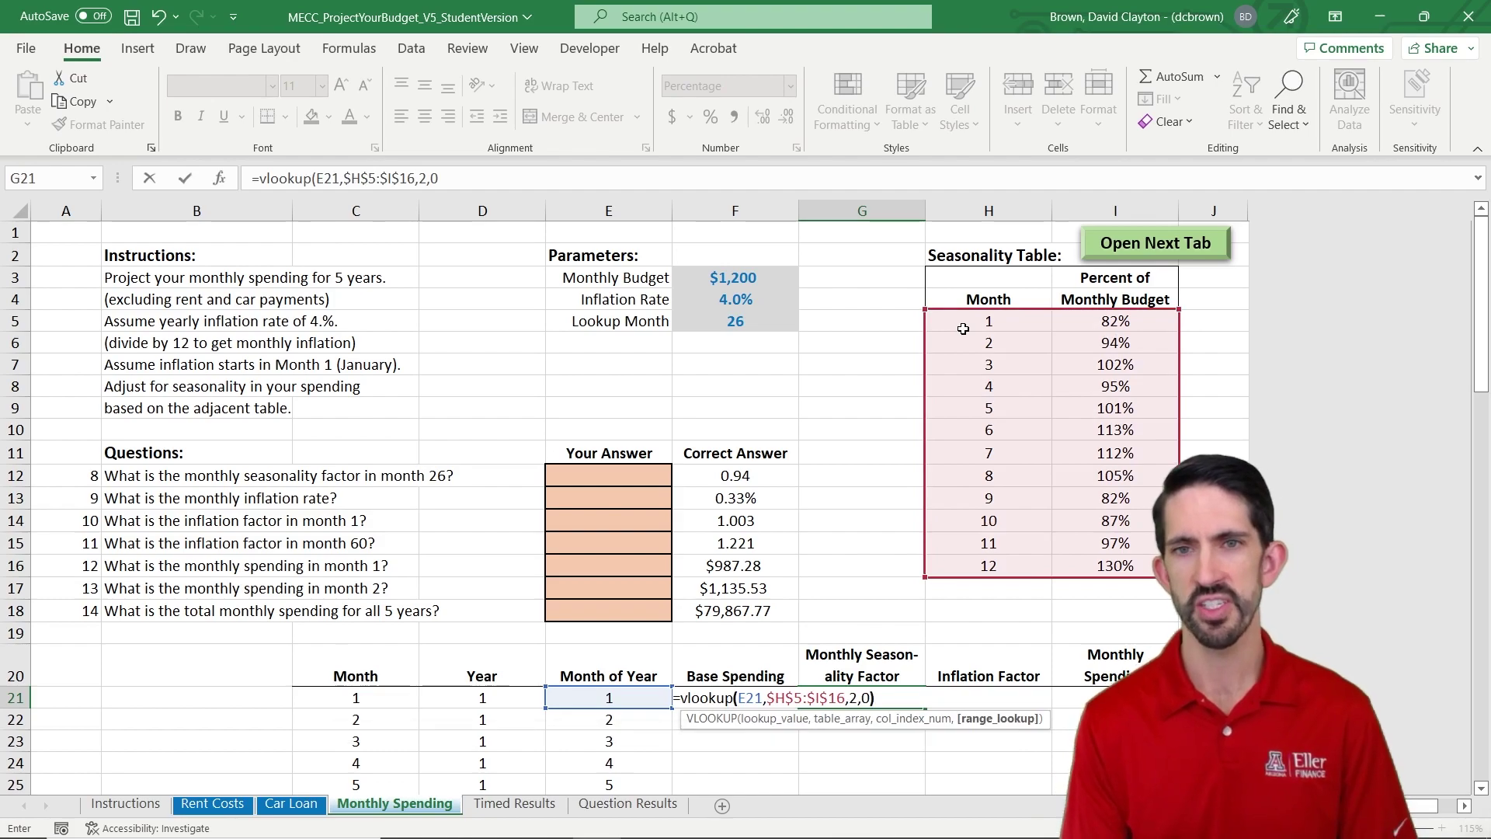
pyautogui.hotkey('ctrl', 'Return')
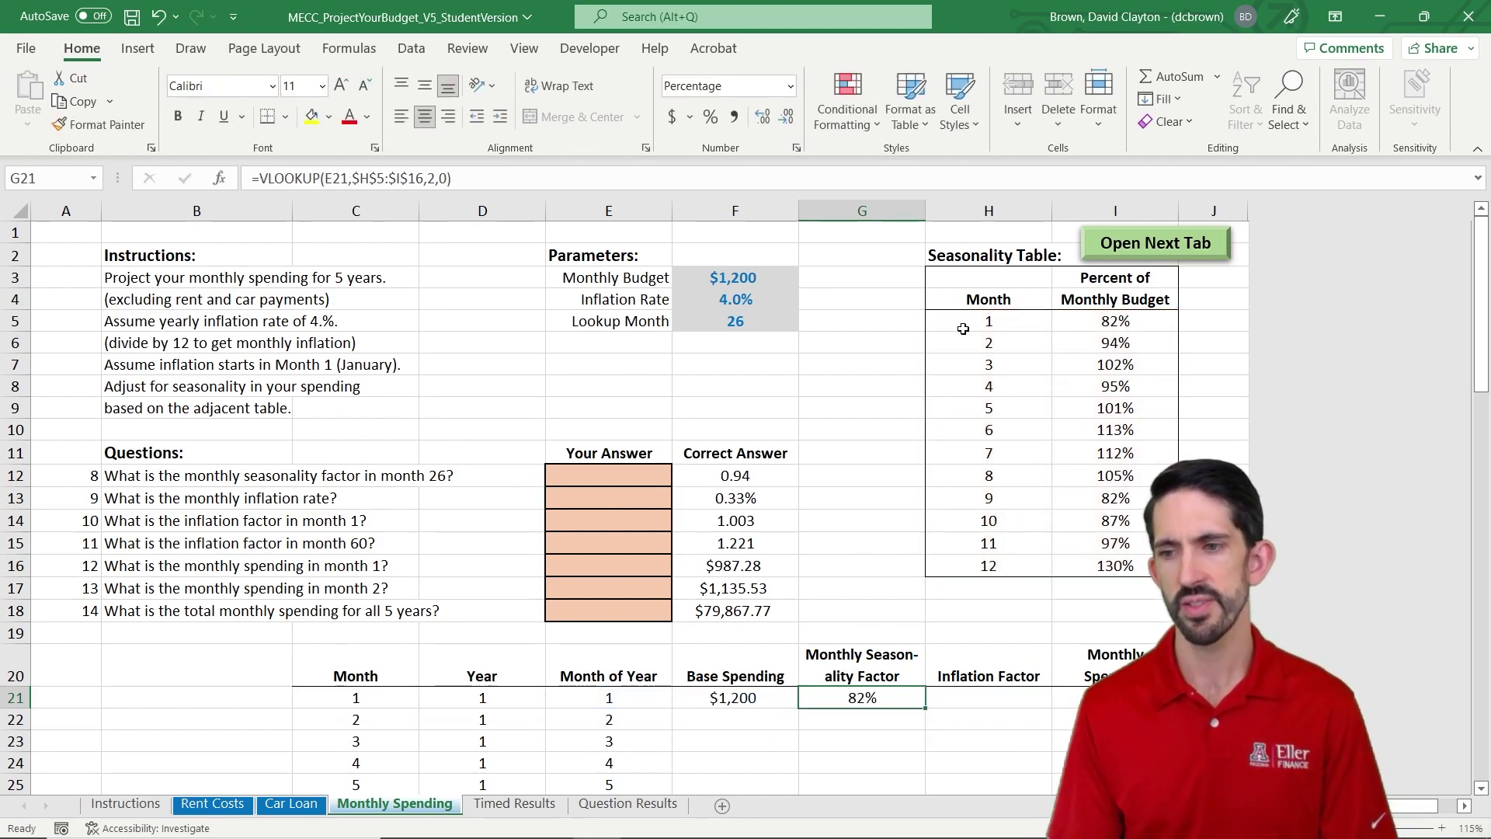
pyautogui.press('Right')
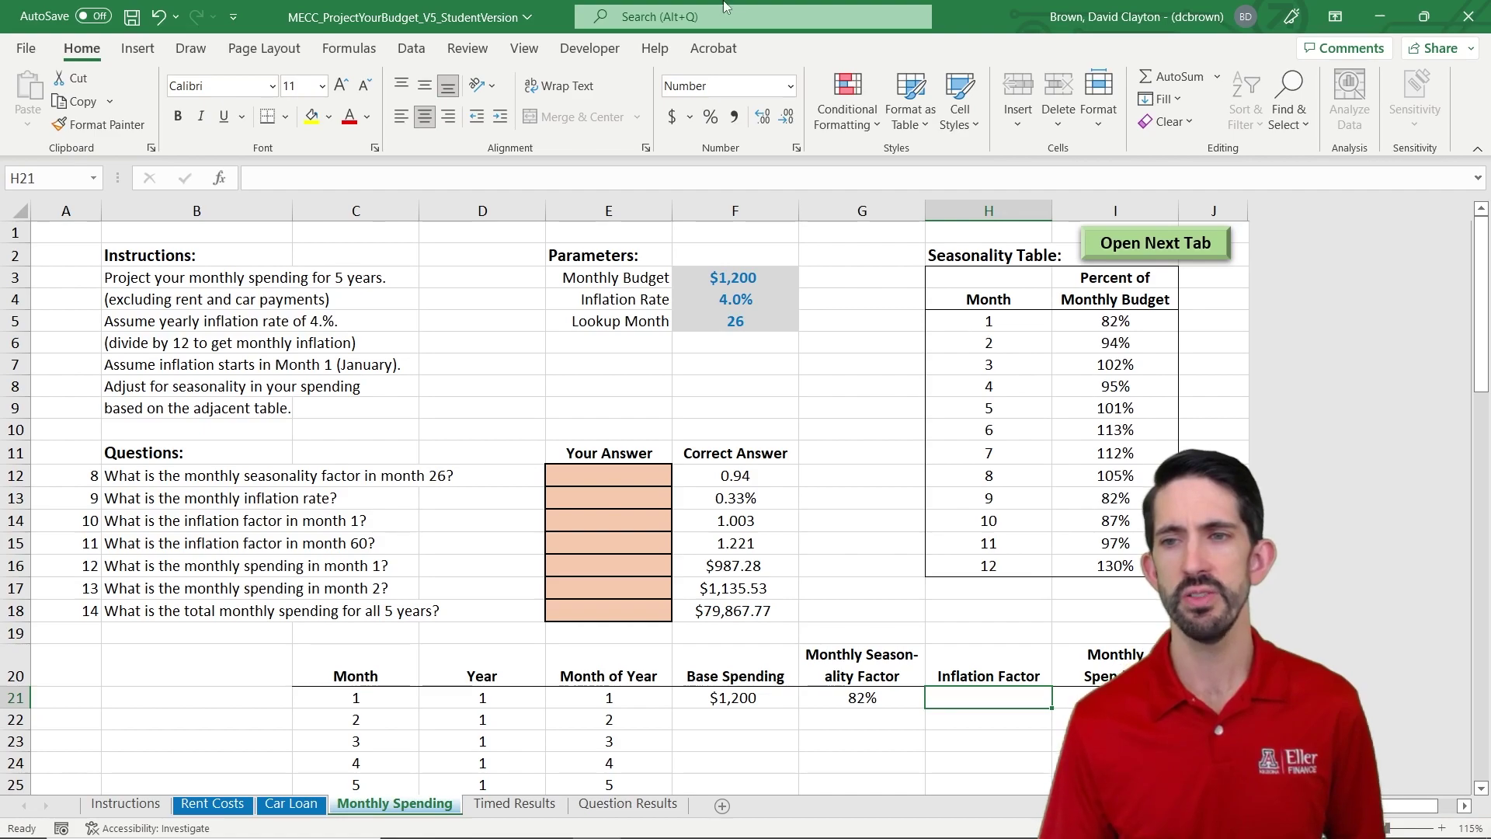
# Answer question 9 in E13 with =F4/12, a 0.33% monthly inflation rate
pyautogui.click(757, 300)
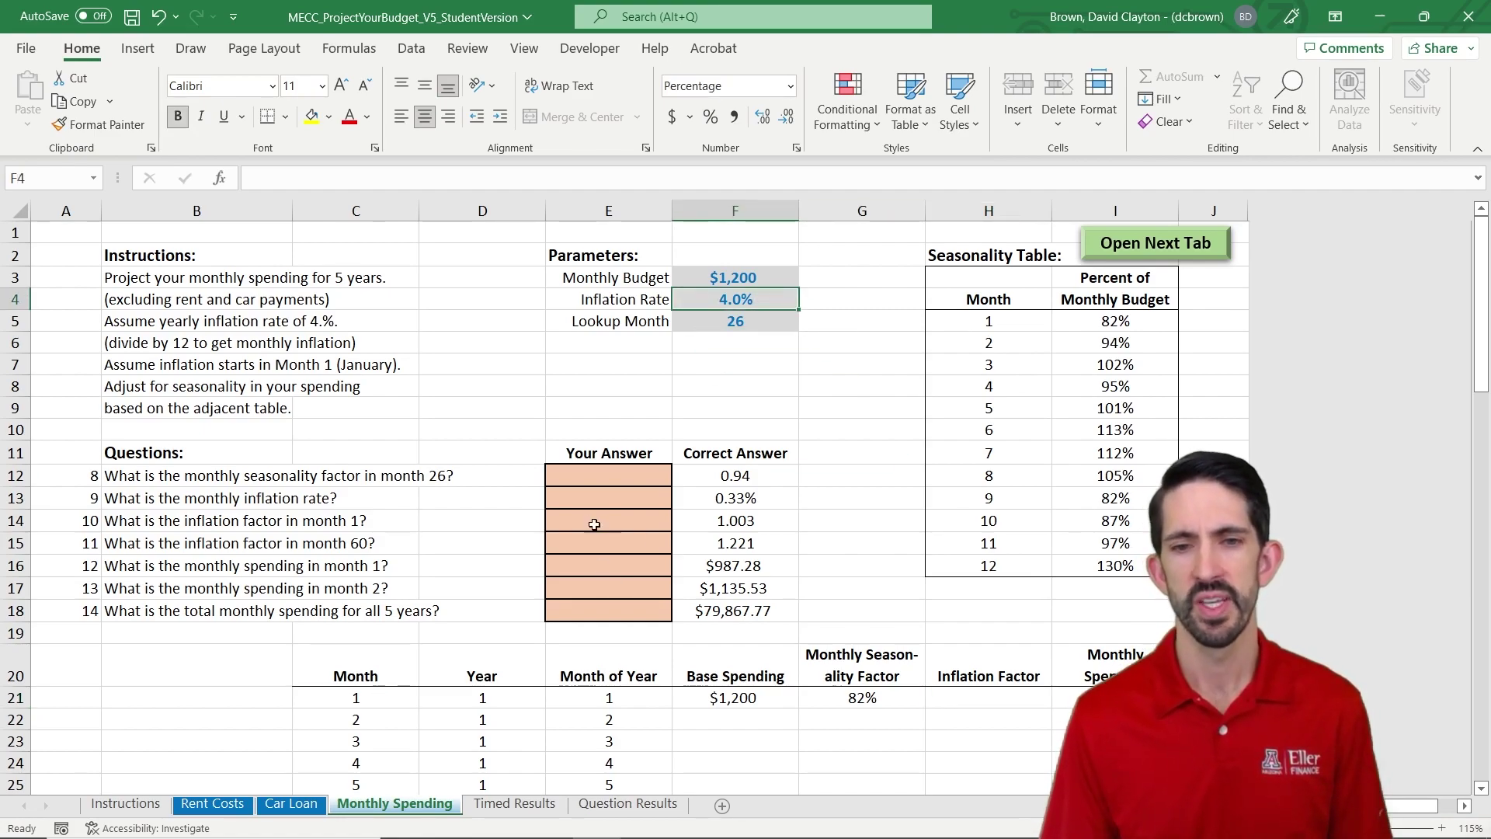
pyautogui.click(621, 498)
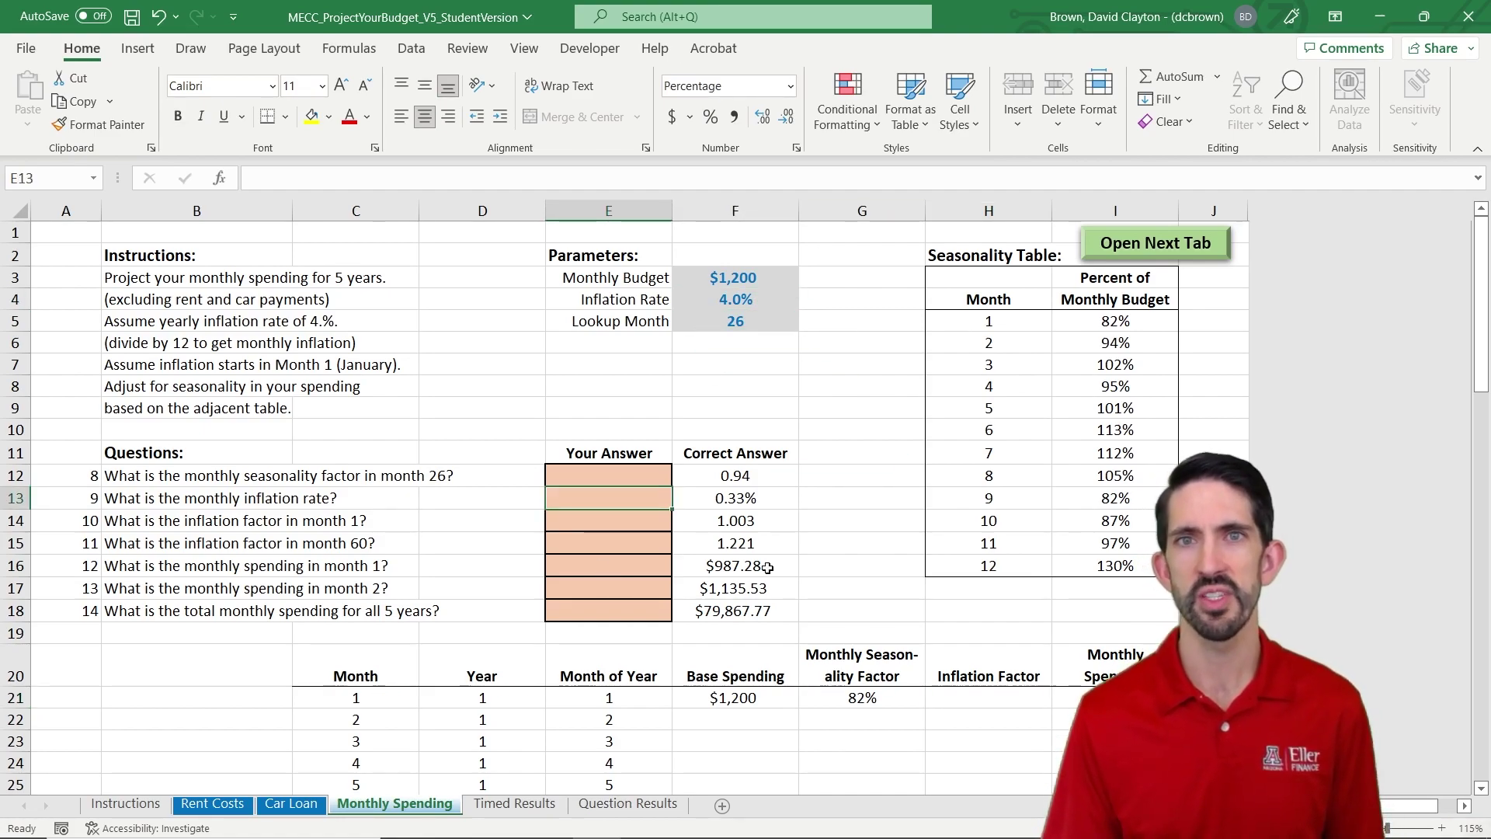
pyautogui.write('=')
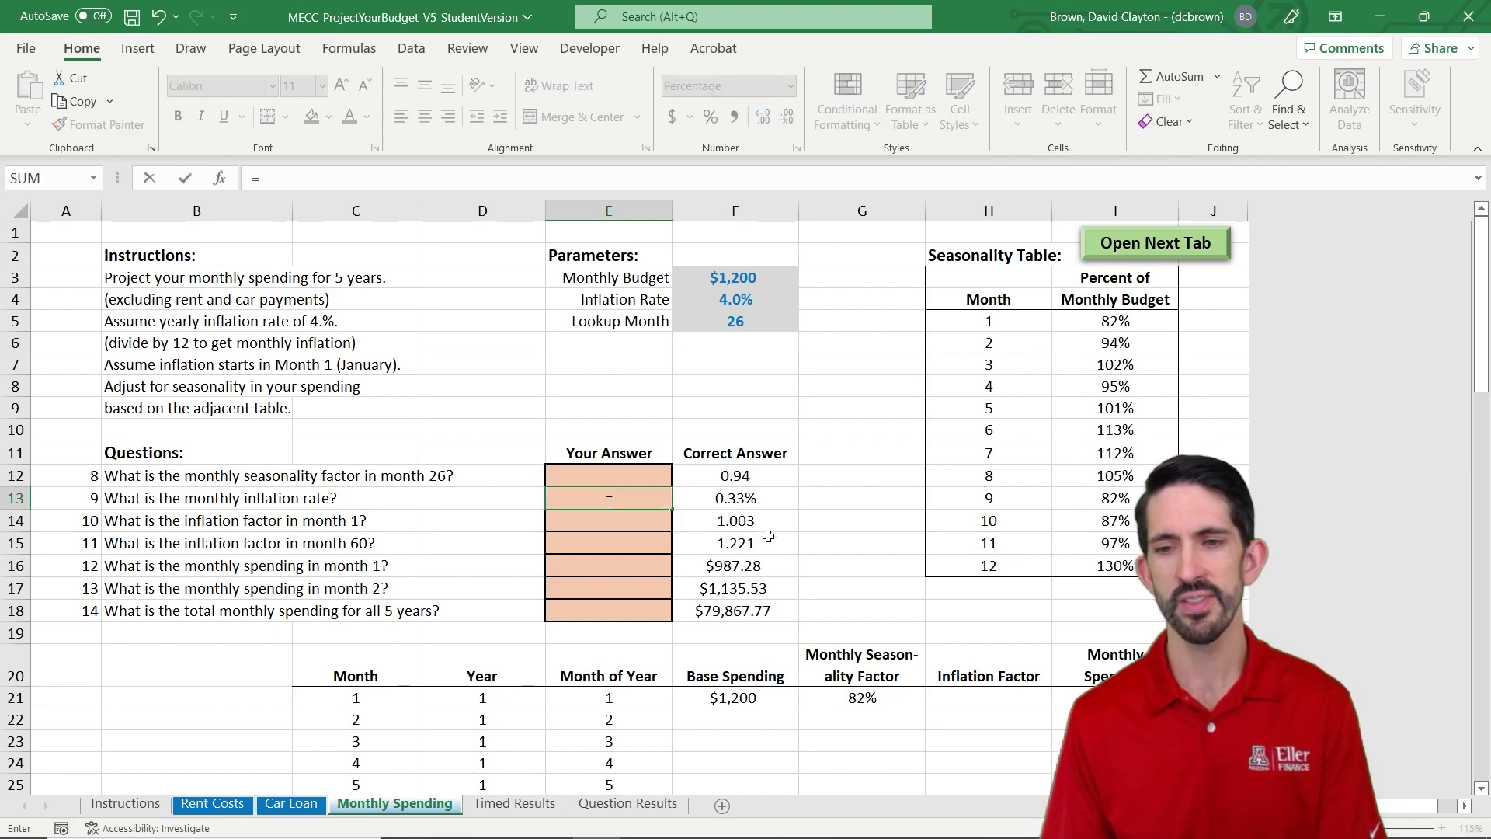
pyautogui.click(753, 300)
pyautogui.write('/12')
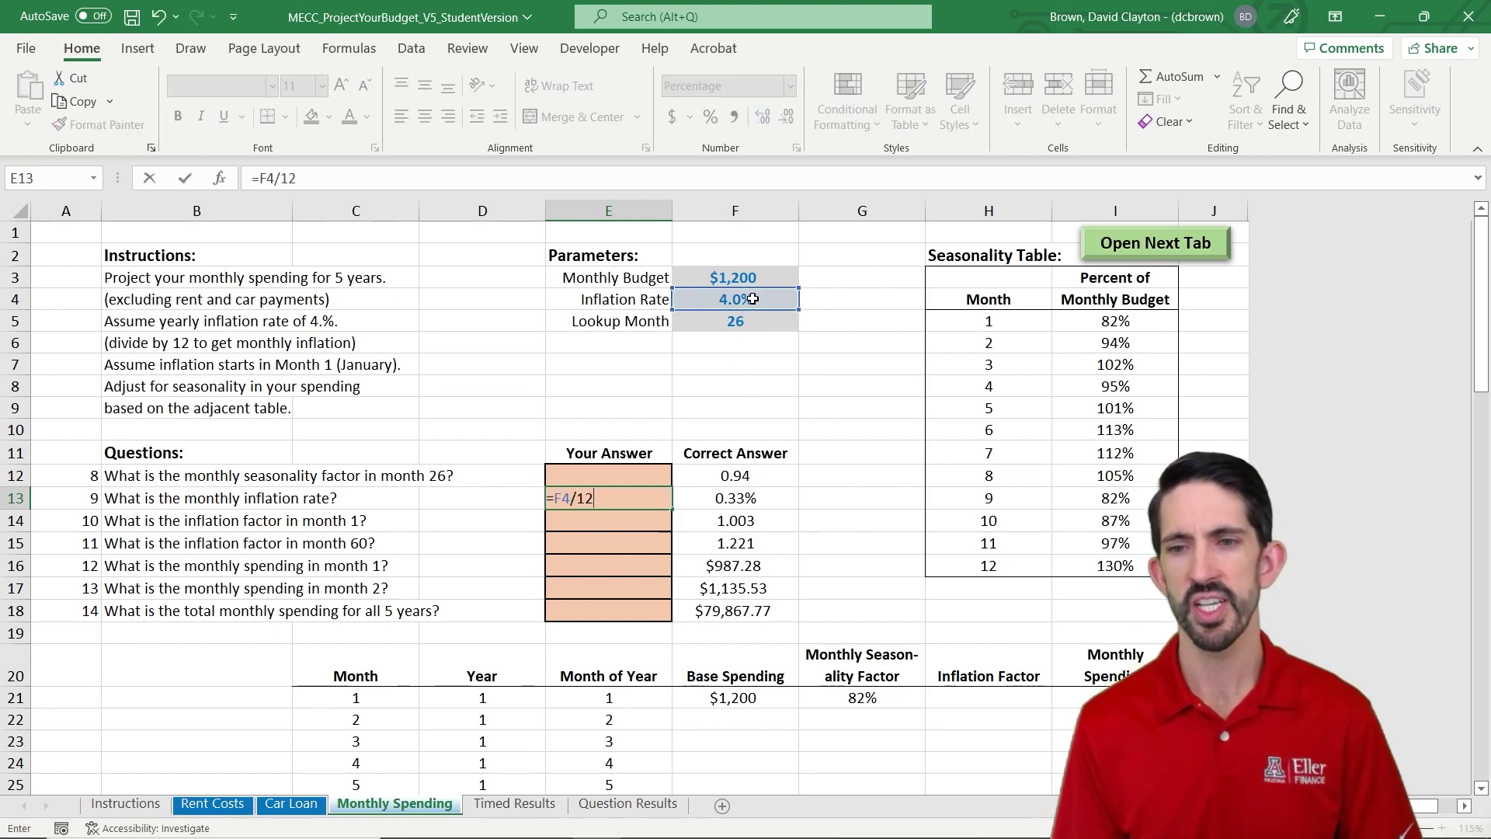
pyautogui.hotkey('ctrl', 'Return')
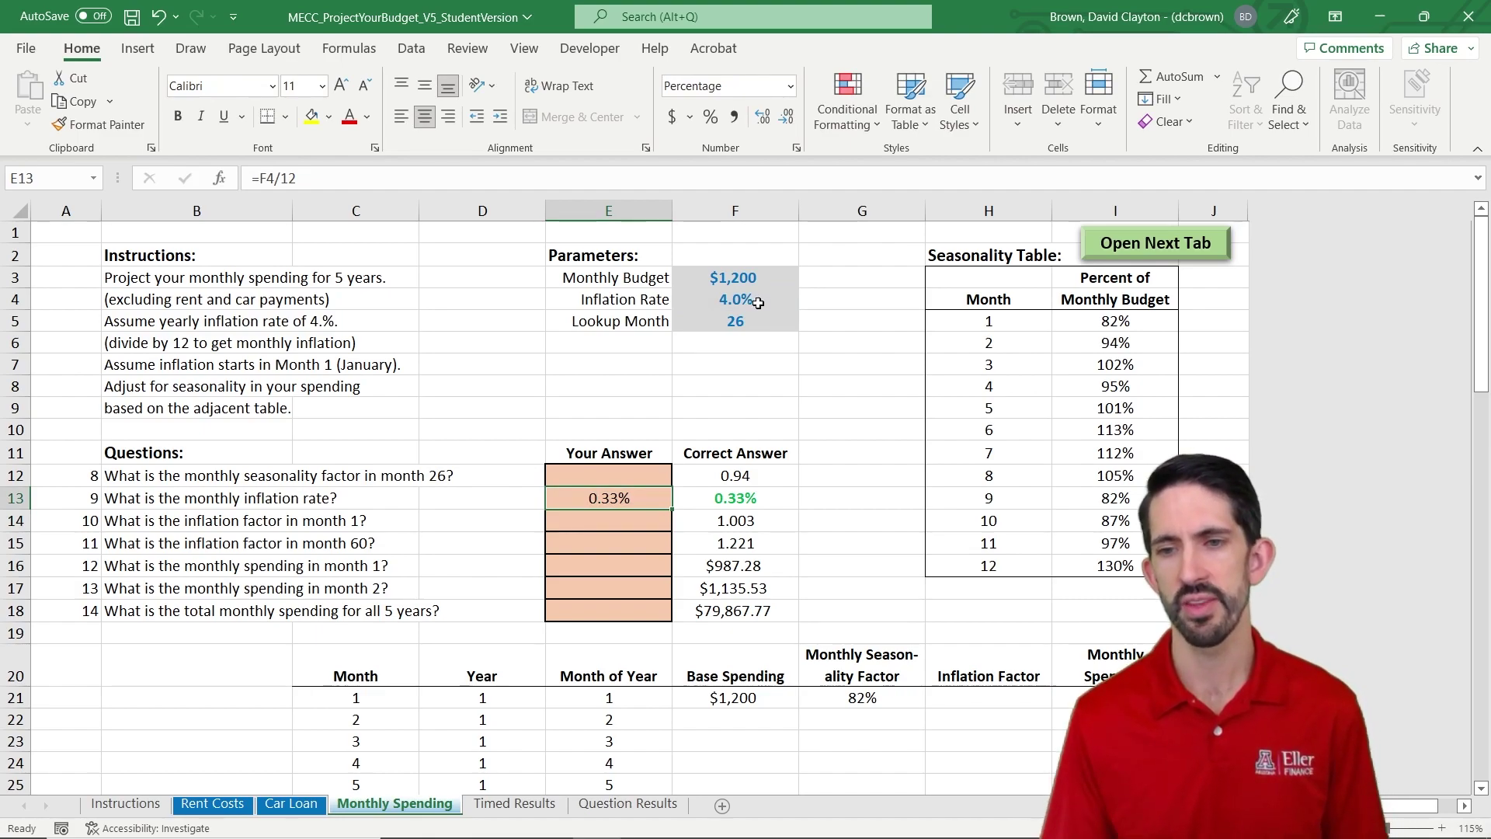
# Enter =(1+$E$13)^C21 in H21, giving month 1's inflation factor of 1.003
pyautogui.click(1024, 701)
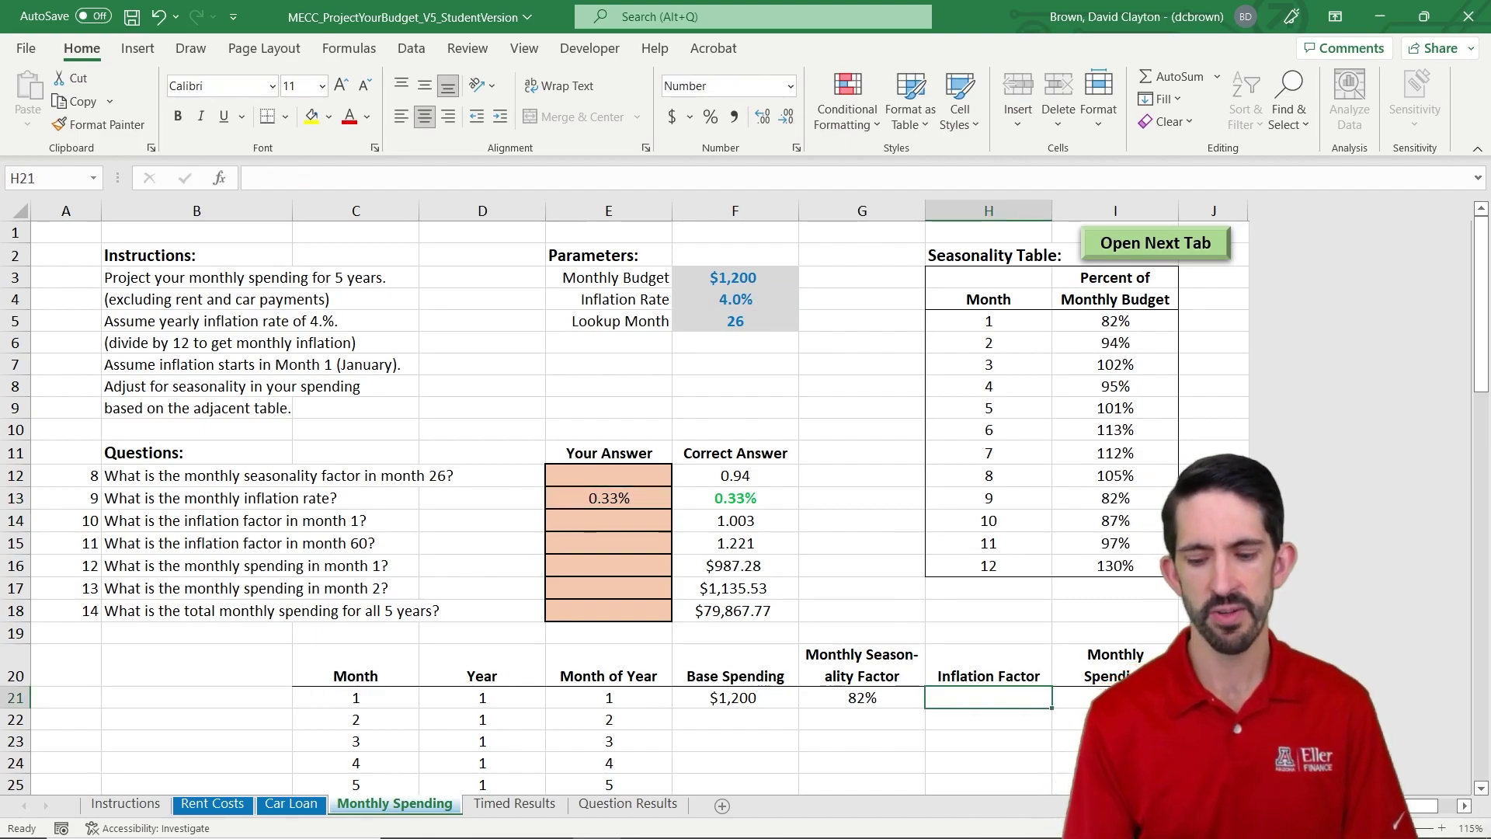
pyautogui.write('=(1+')
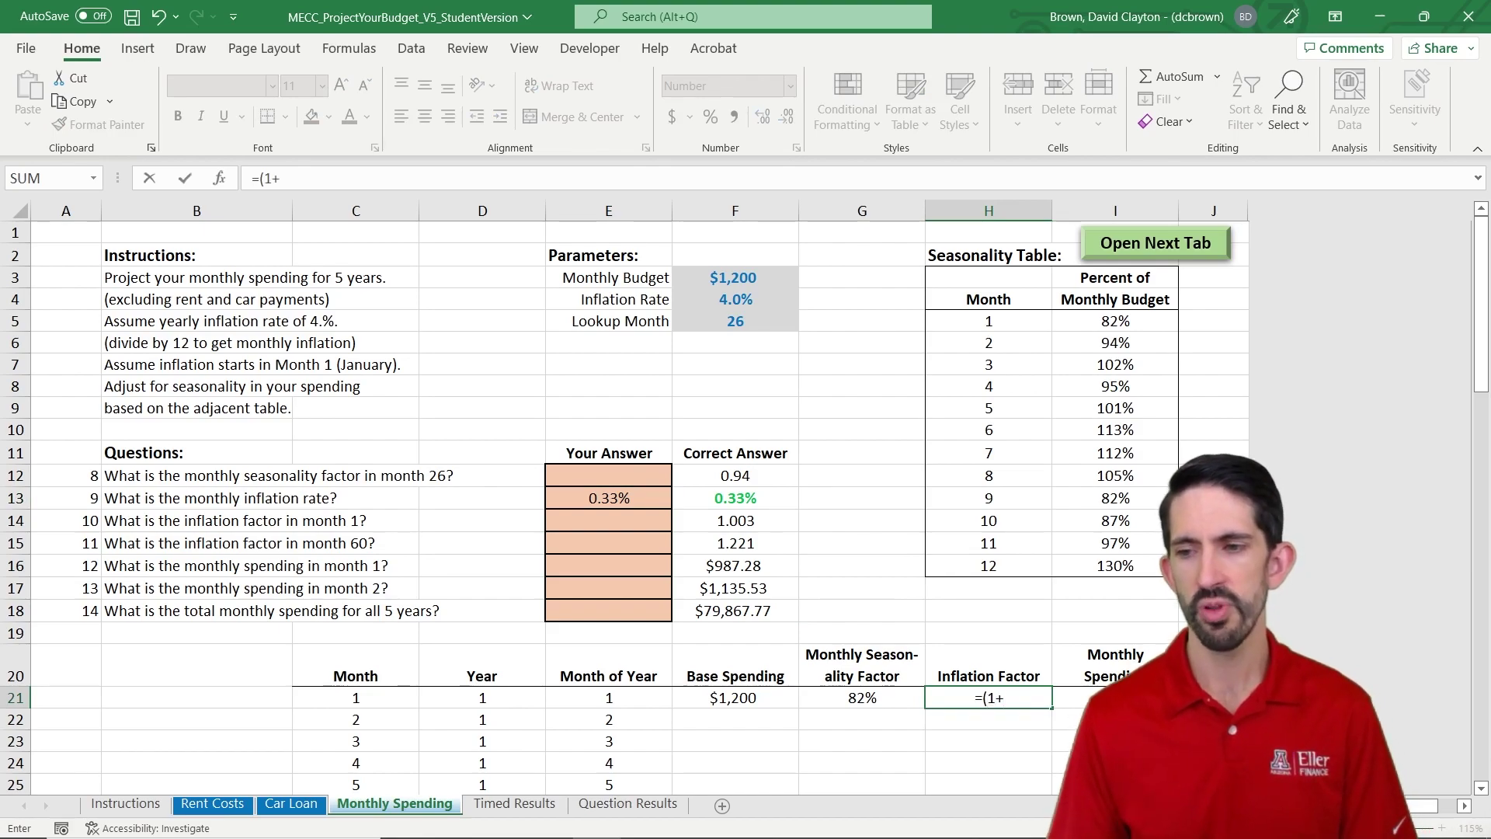
pyautogui.click(633, 499)
pyautogui.press('F4')
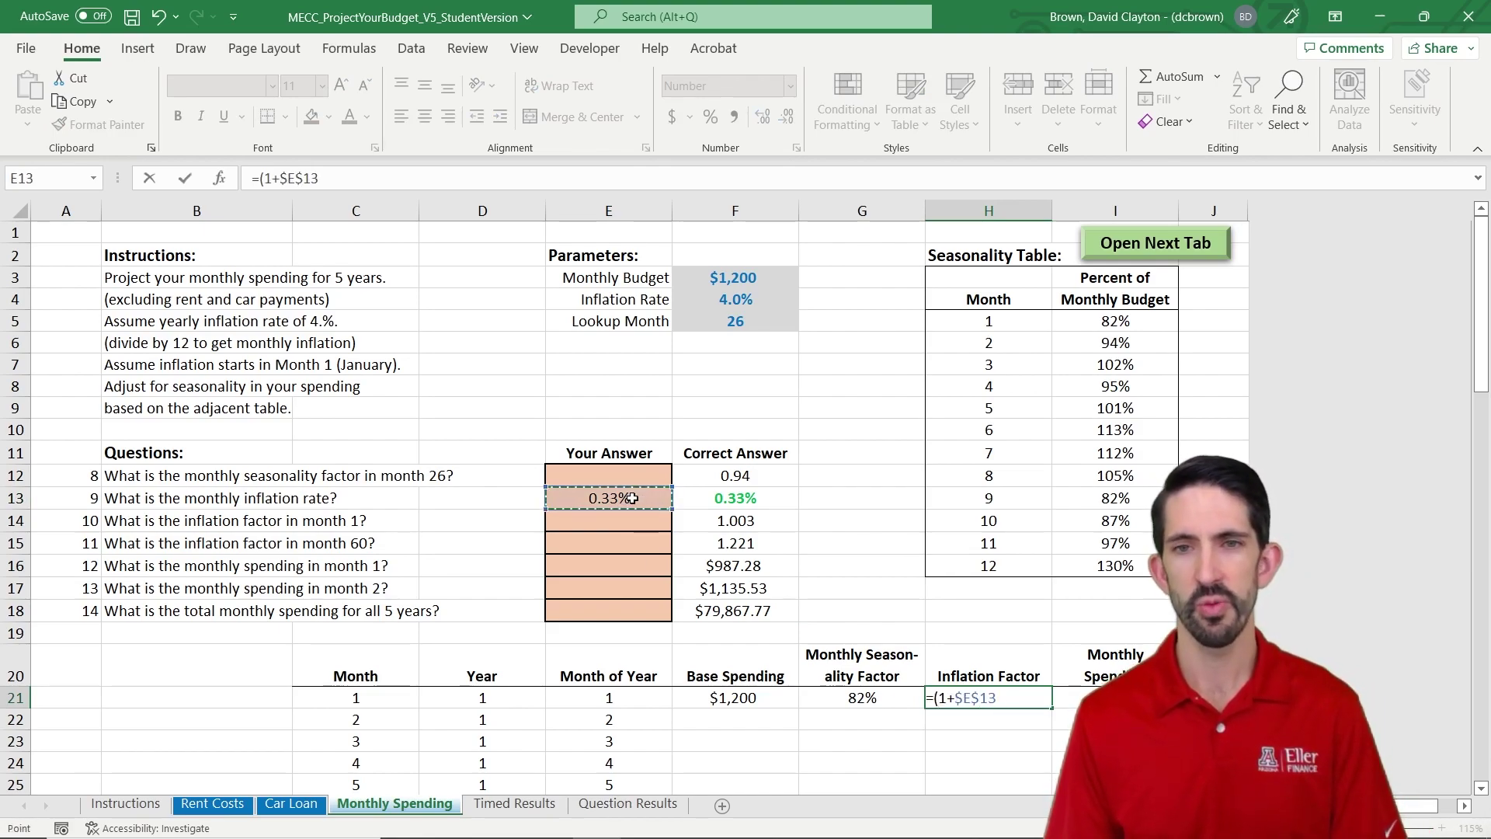
pyautogui.write(')^')
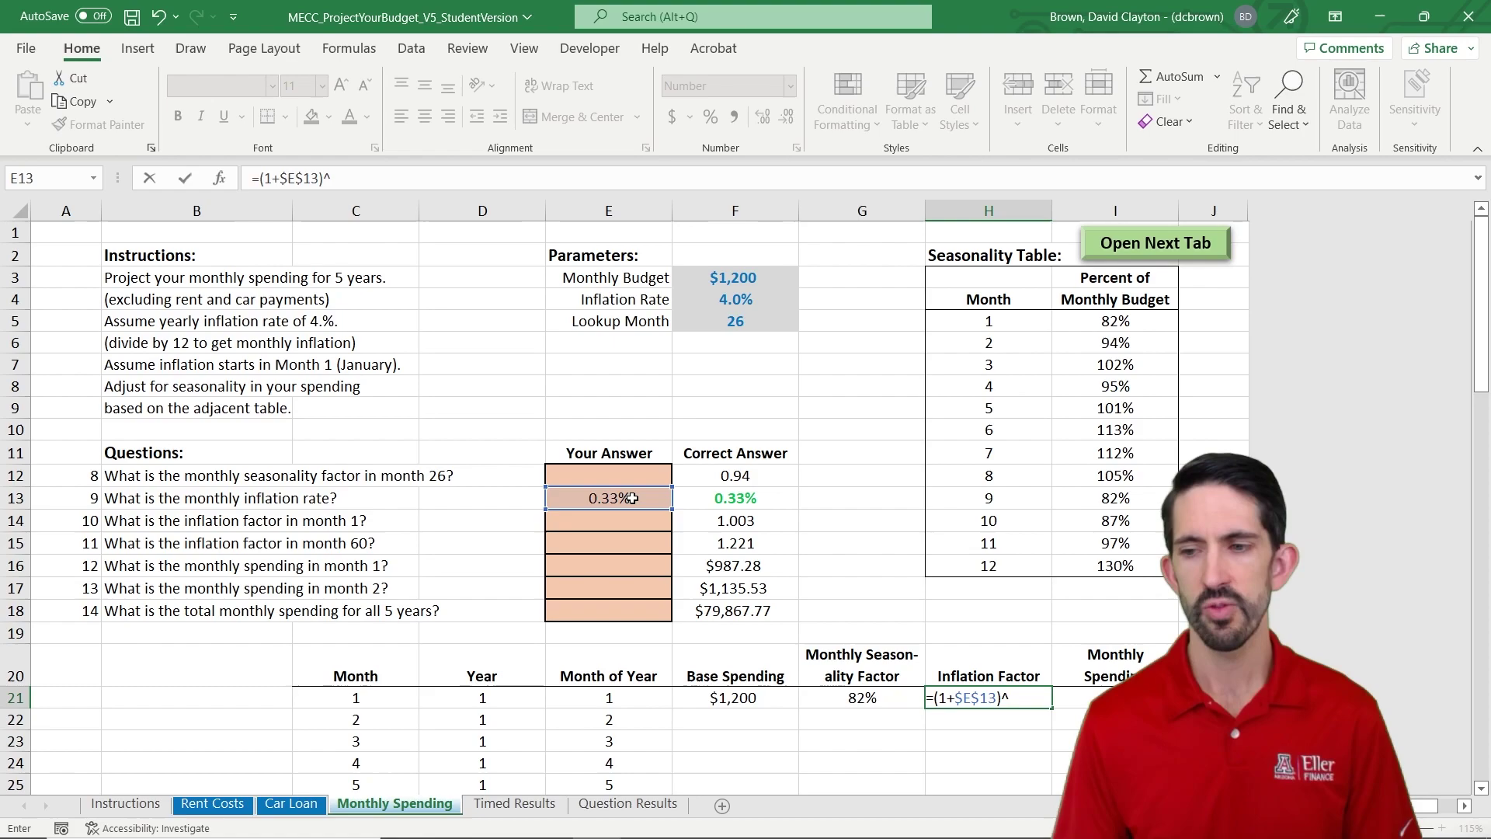
pyautogui.click(376, 700)
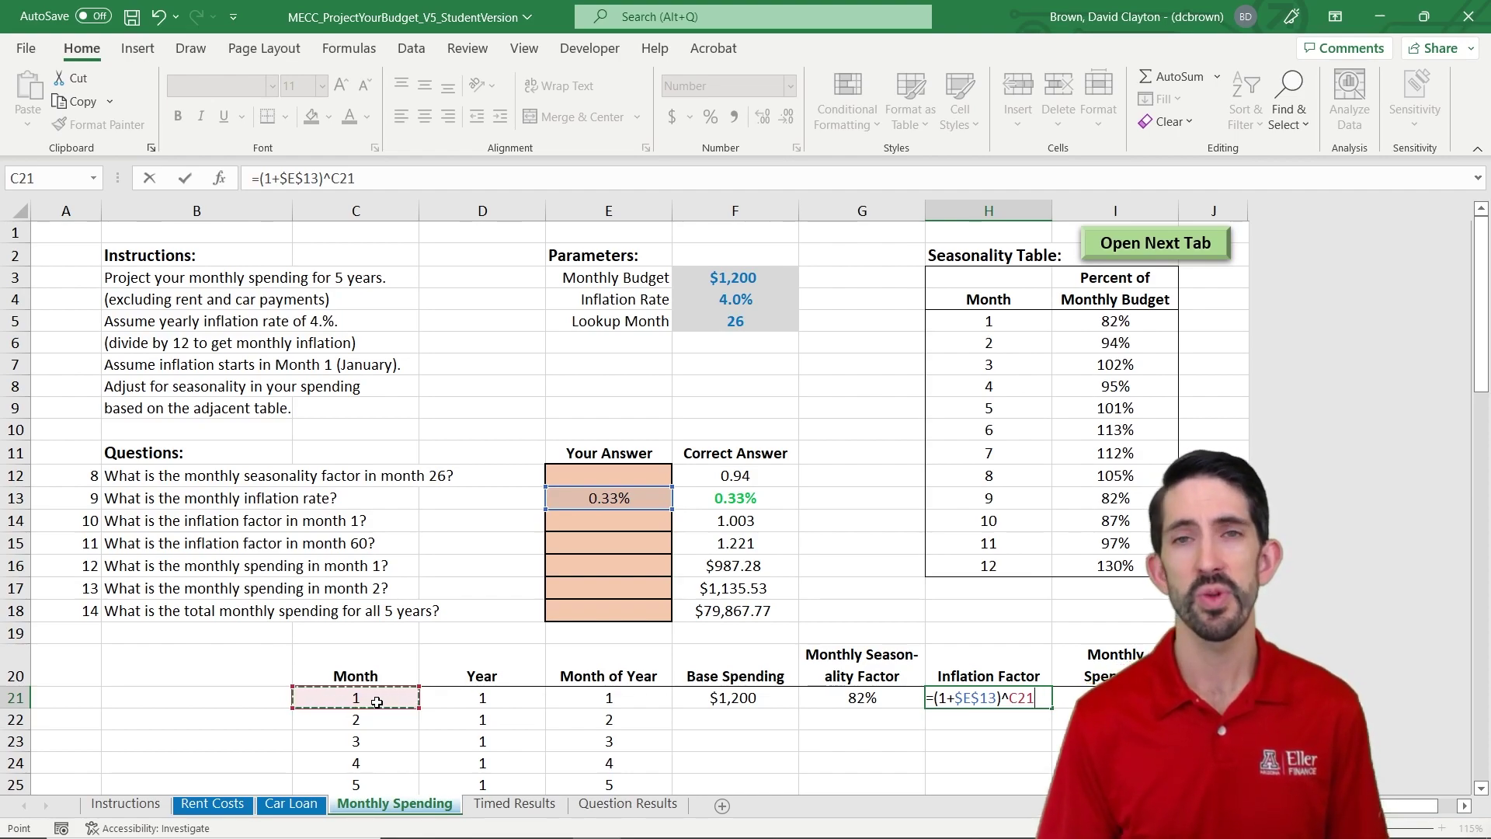
pyautogui.press('Tab')
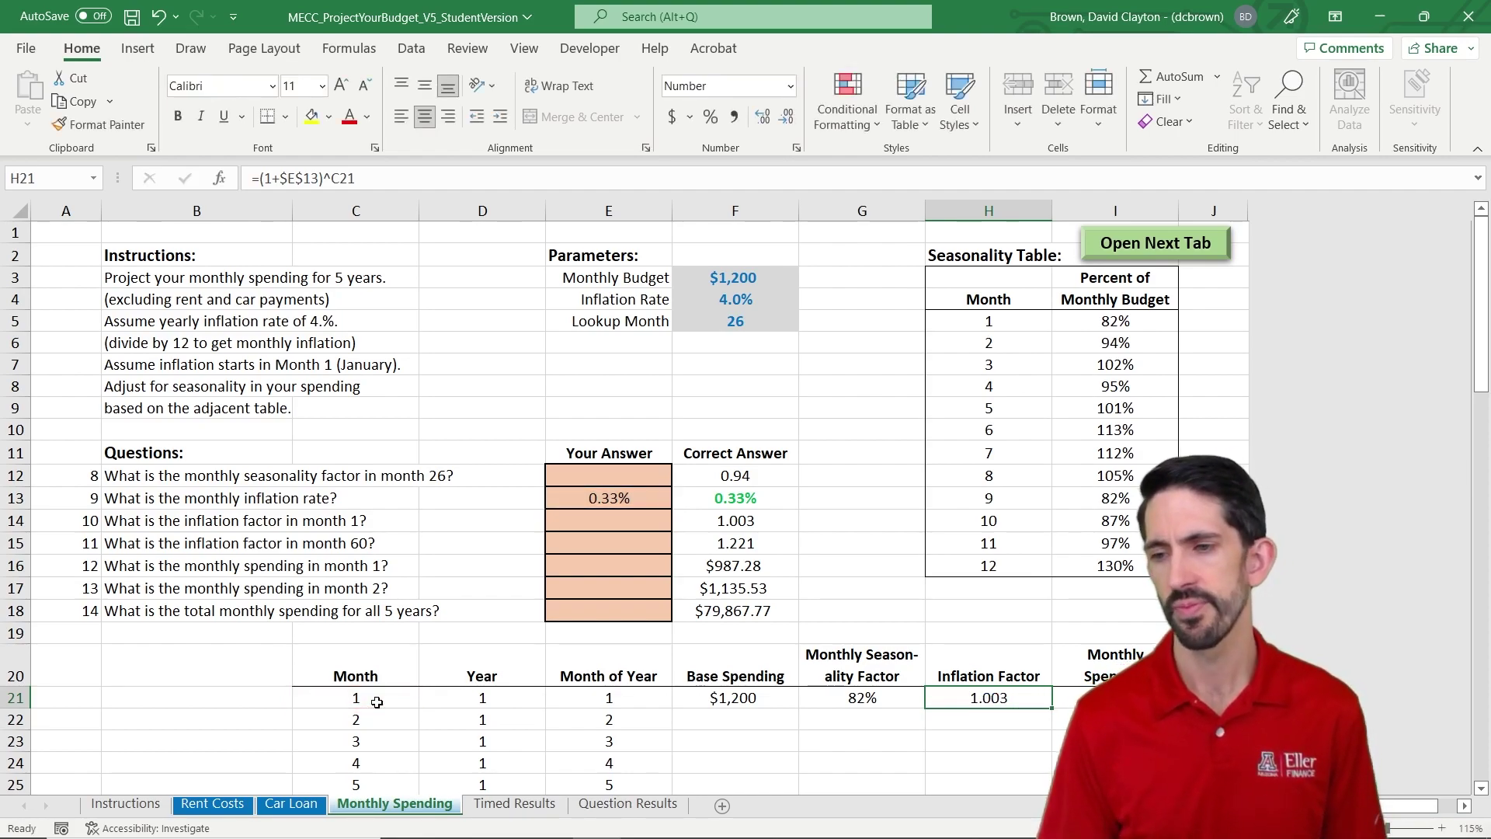
# Enter =F21*G21*H21 in I21 for month 1 spending of $987.28
pyautogui.write('=')
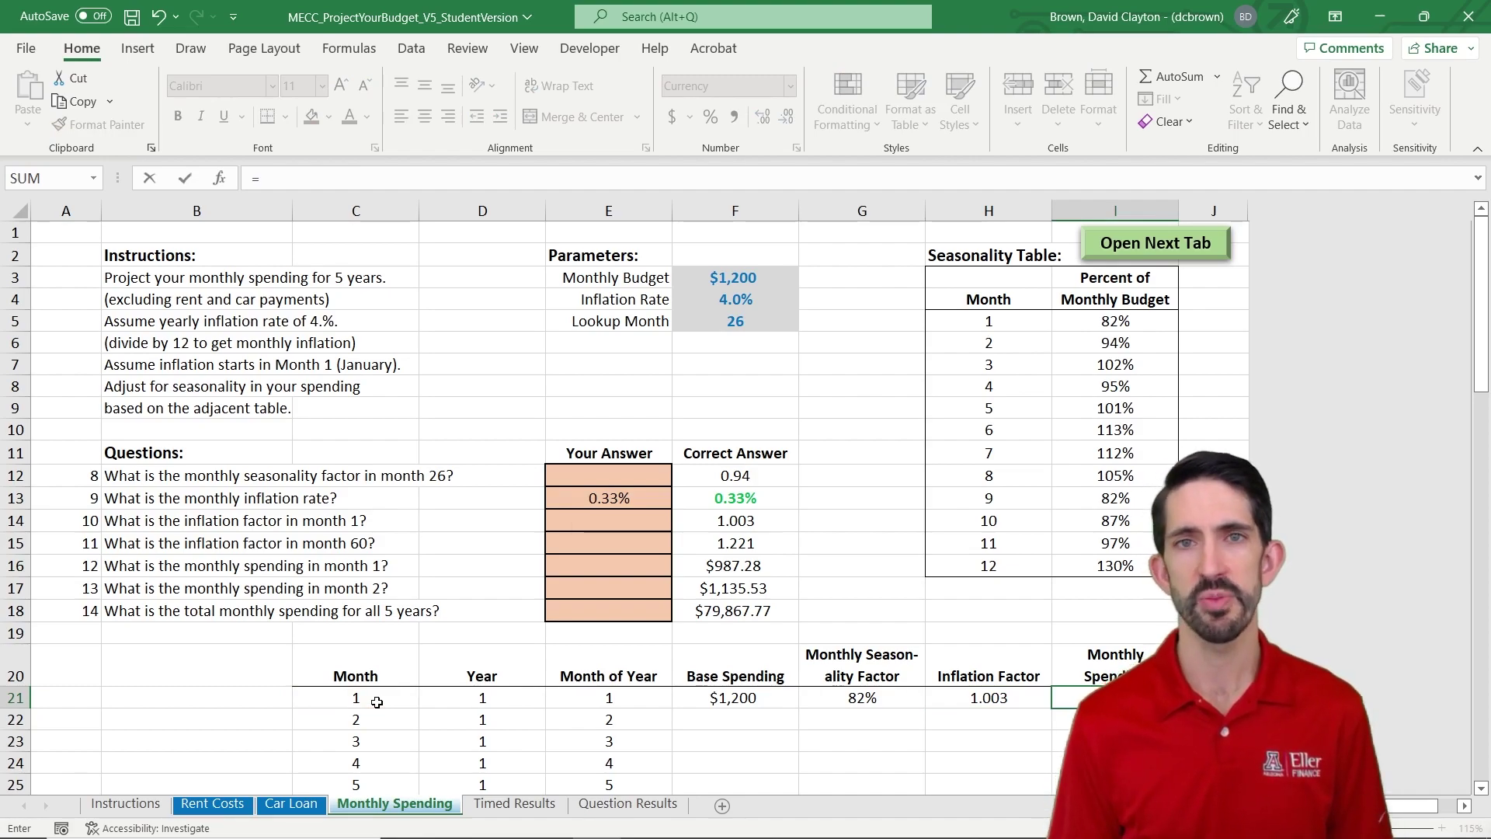
pyautogui.press('Left')
pyautogui.press('Left')
pyautogui.press('Left')
pyautogui.write('*')
pyautogui.press('Left')
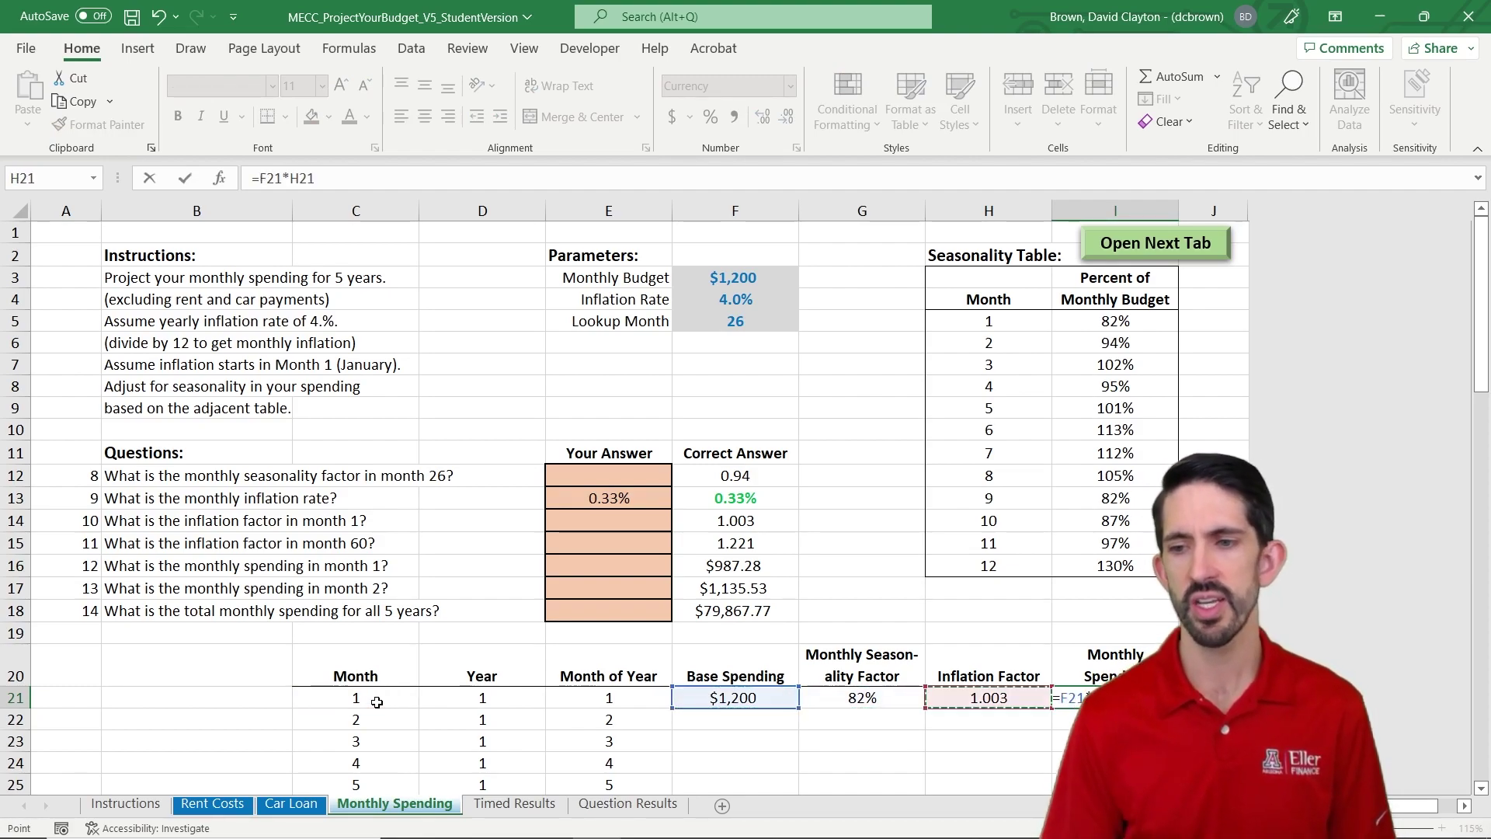
pyautogui.press('Left')
pyautogui.write('*')
pyautogui.press('Left')
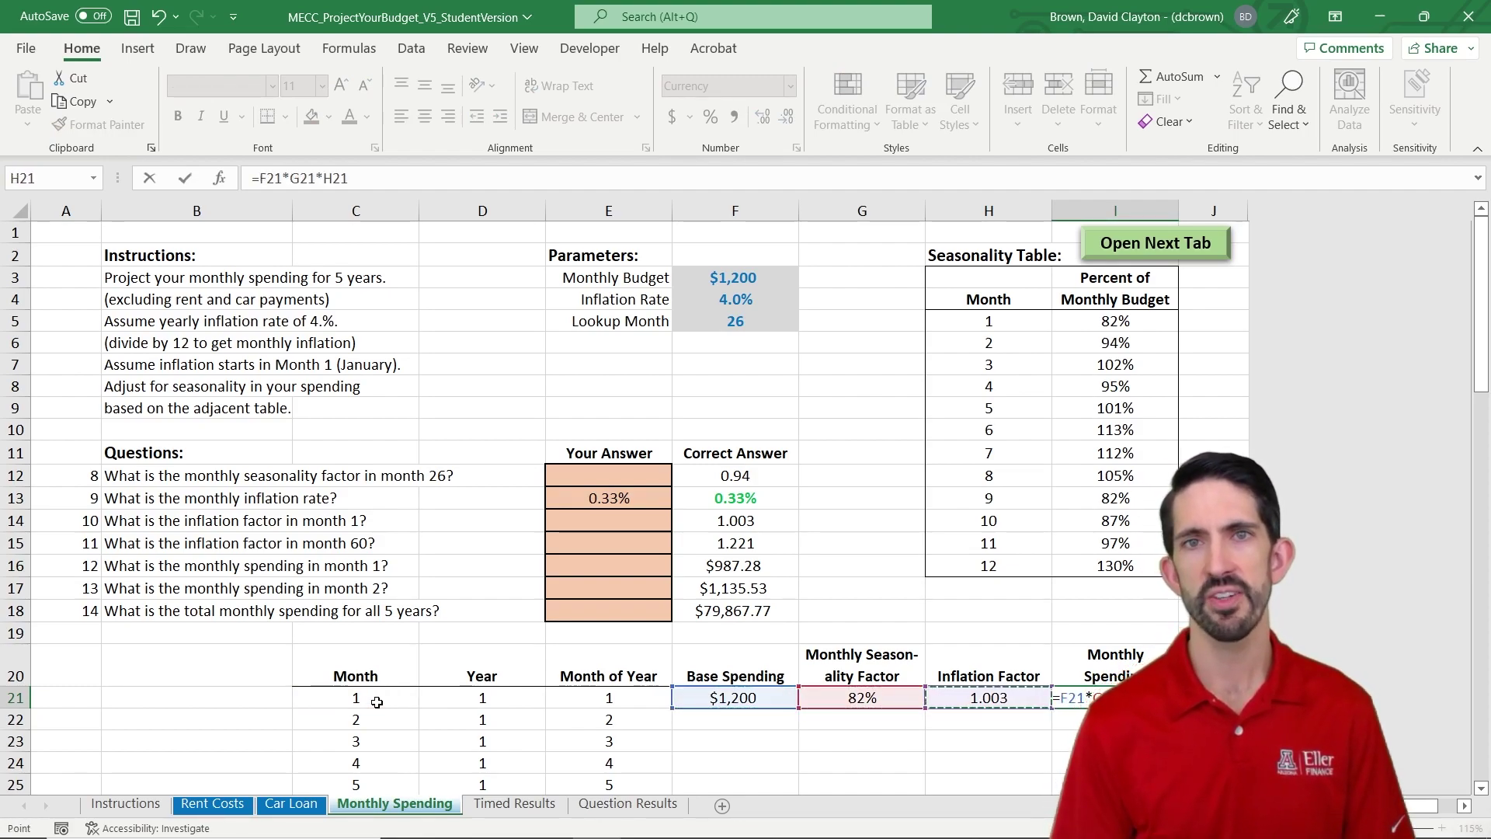
pyautogui.hotkey('ctrl', 'Return')
pyautogui.press('Left')
pyautogui.press('Left')
pyautogui.press('Left')
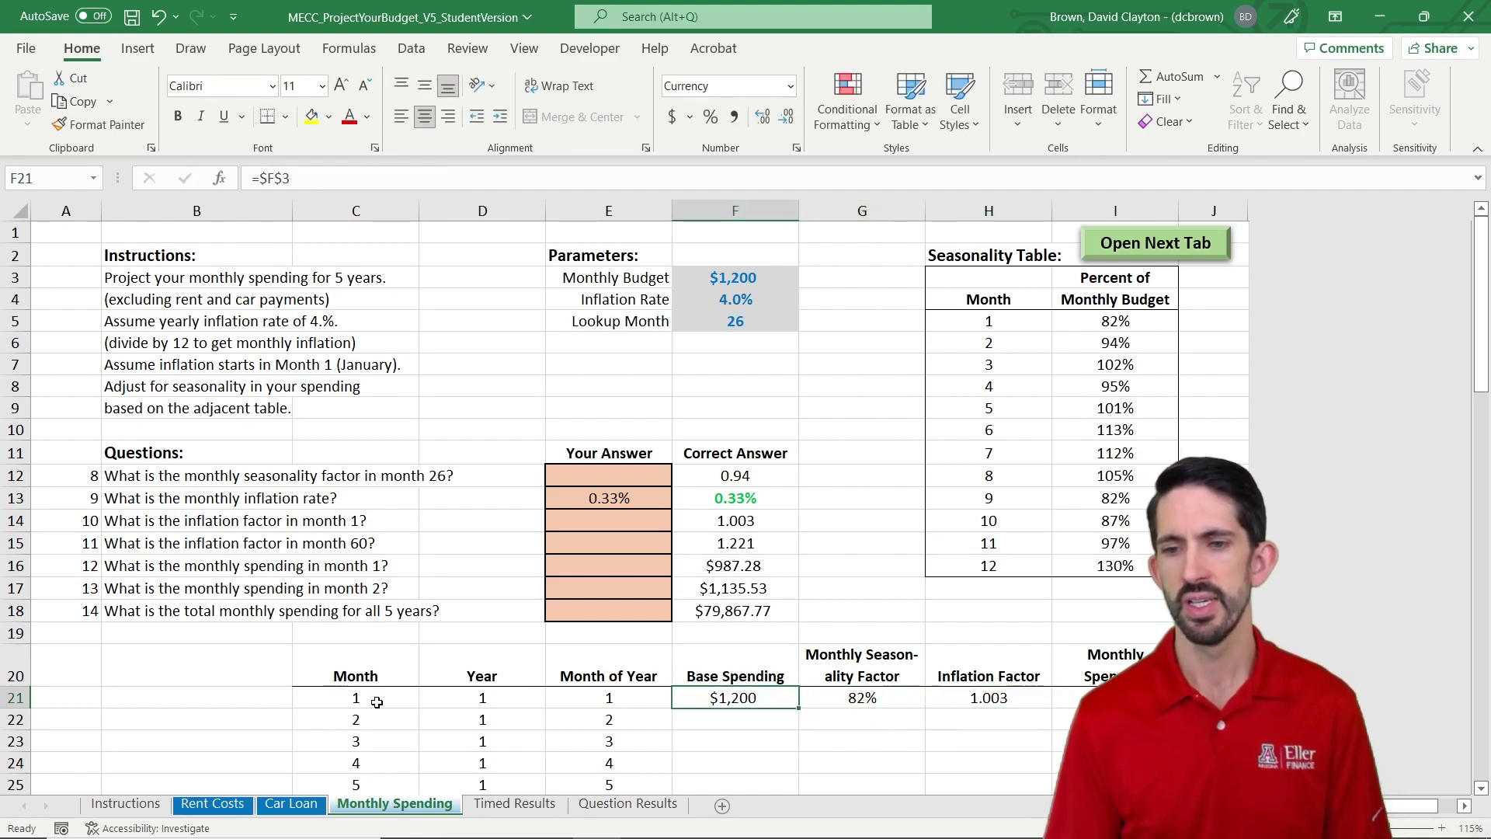
# Fill F21:I80 down with Ctrl+D and spot-check the formulas through month 60
pyautogui.hotkey('shift', 'Right')
pyautogui.hotkey('shift', 'Right')
pyautogui.hotkey('shift', 'Right')
pyautogui.hotkey('ctrl', 'shift', 'Down')
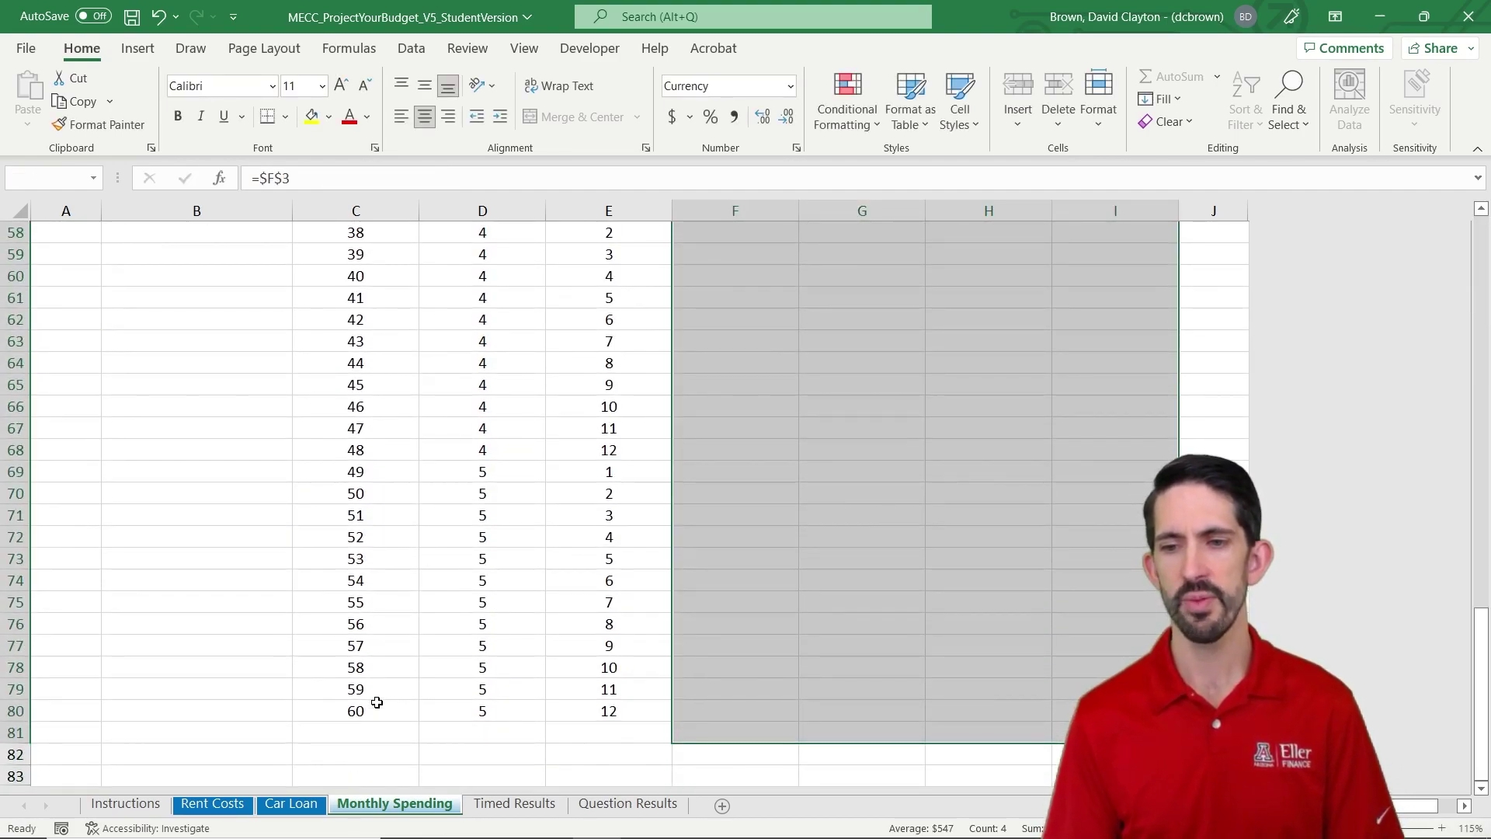
pyautogui.hotkey('shift', 'Up')
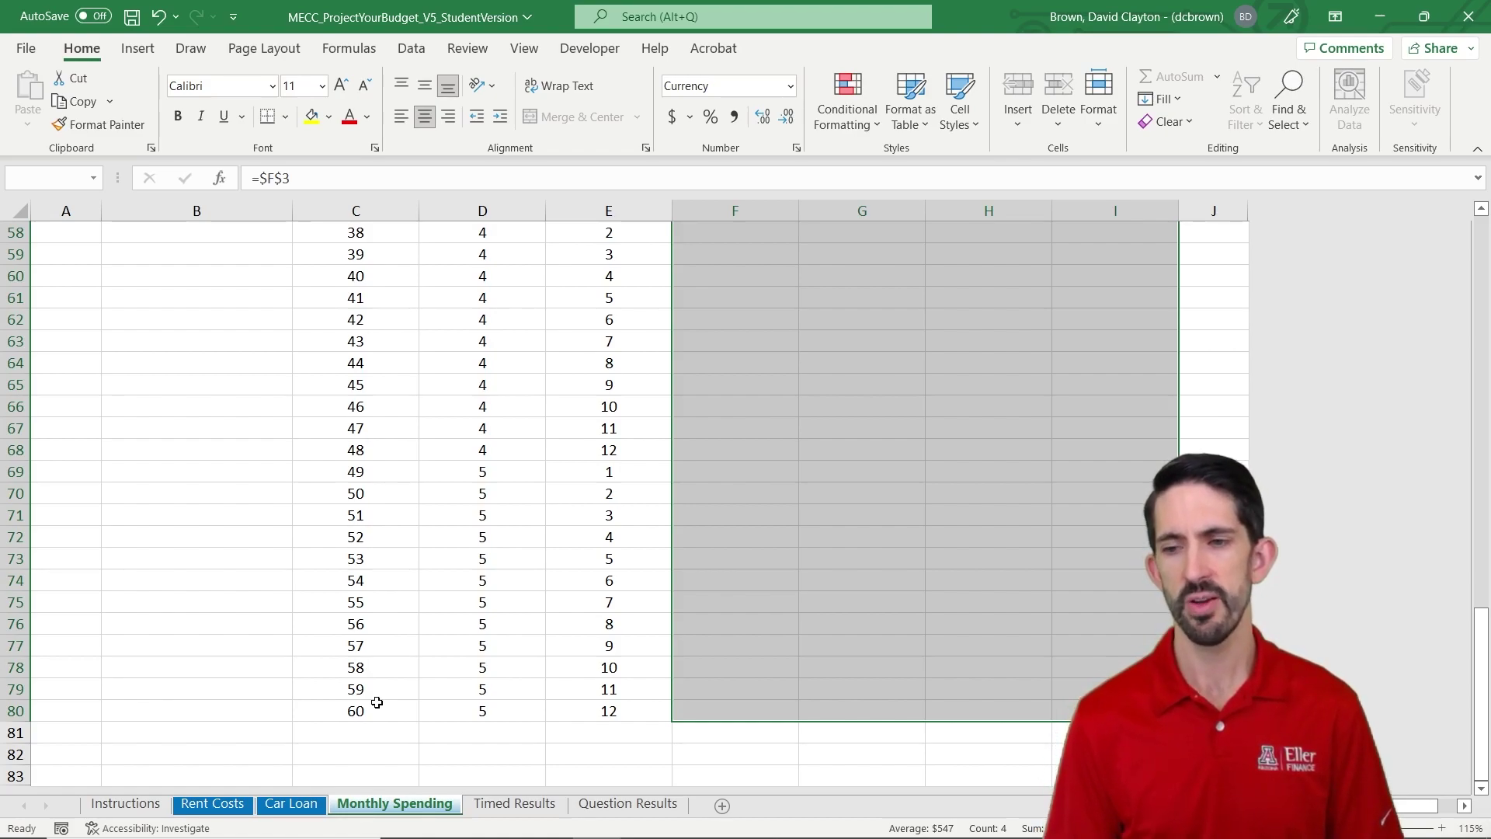
pyautogui.hotkey('ctrl', 'd')
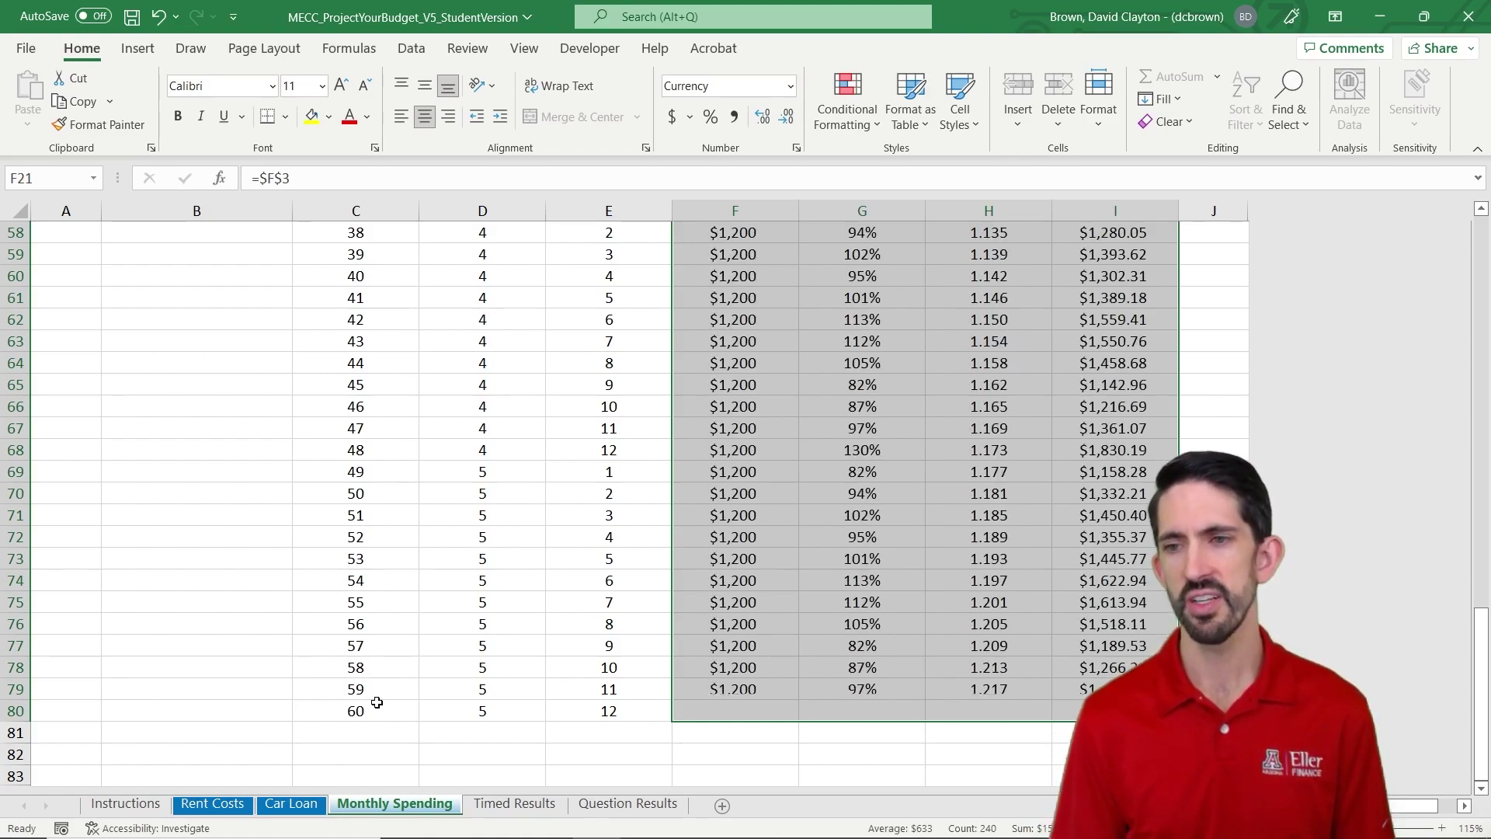
pyautogui.press('Up')
pyautogui.press('Down')
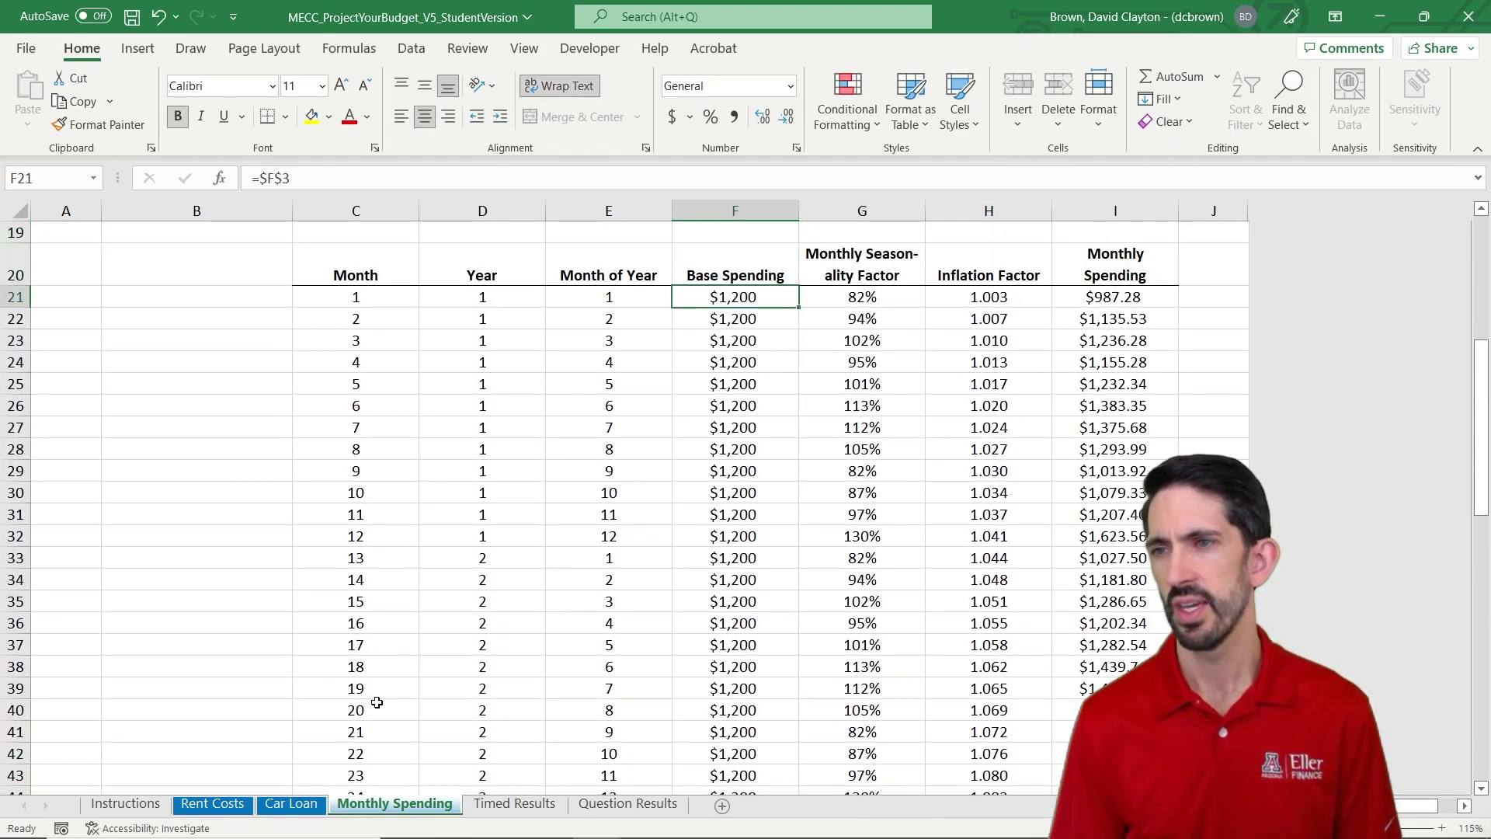
pyautogui.press('Down')
pyautogui.press('Right')
pyautogui.press('Right')
pyautogui.press('Up')
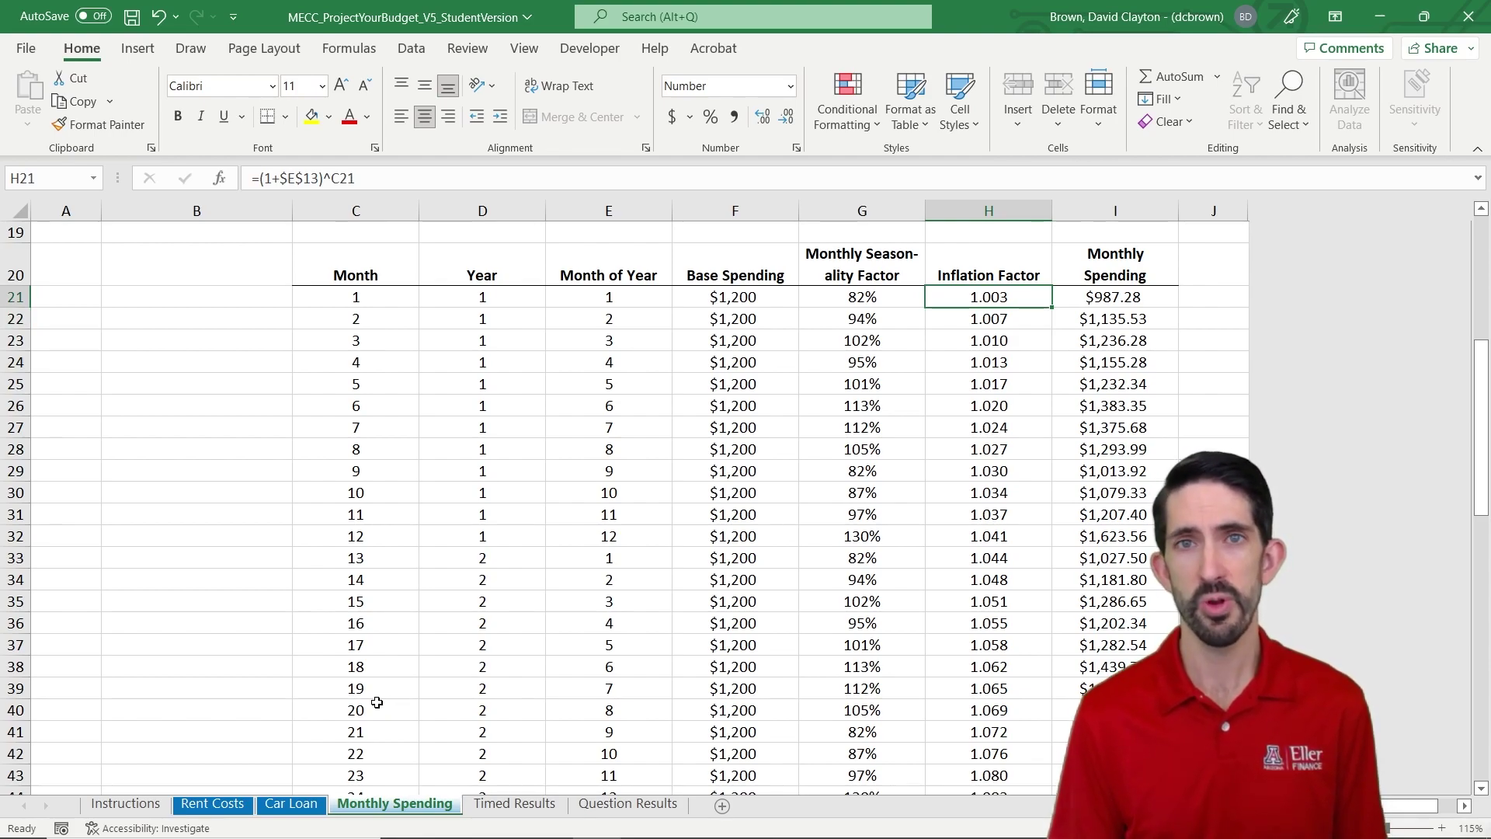
pyautogui.hotkey('ctrl', 'Down')
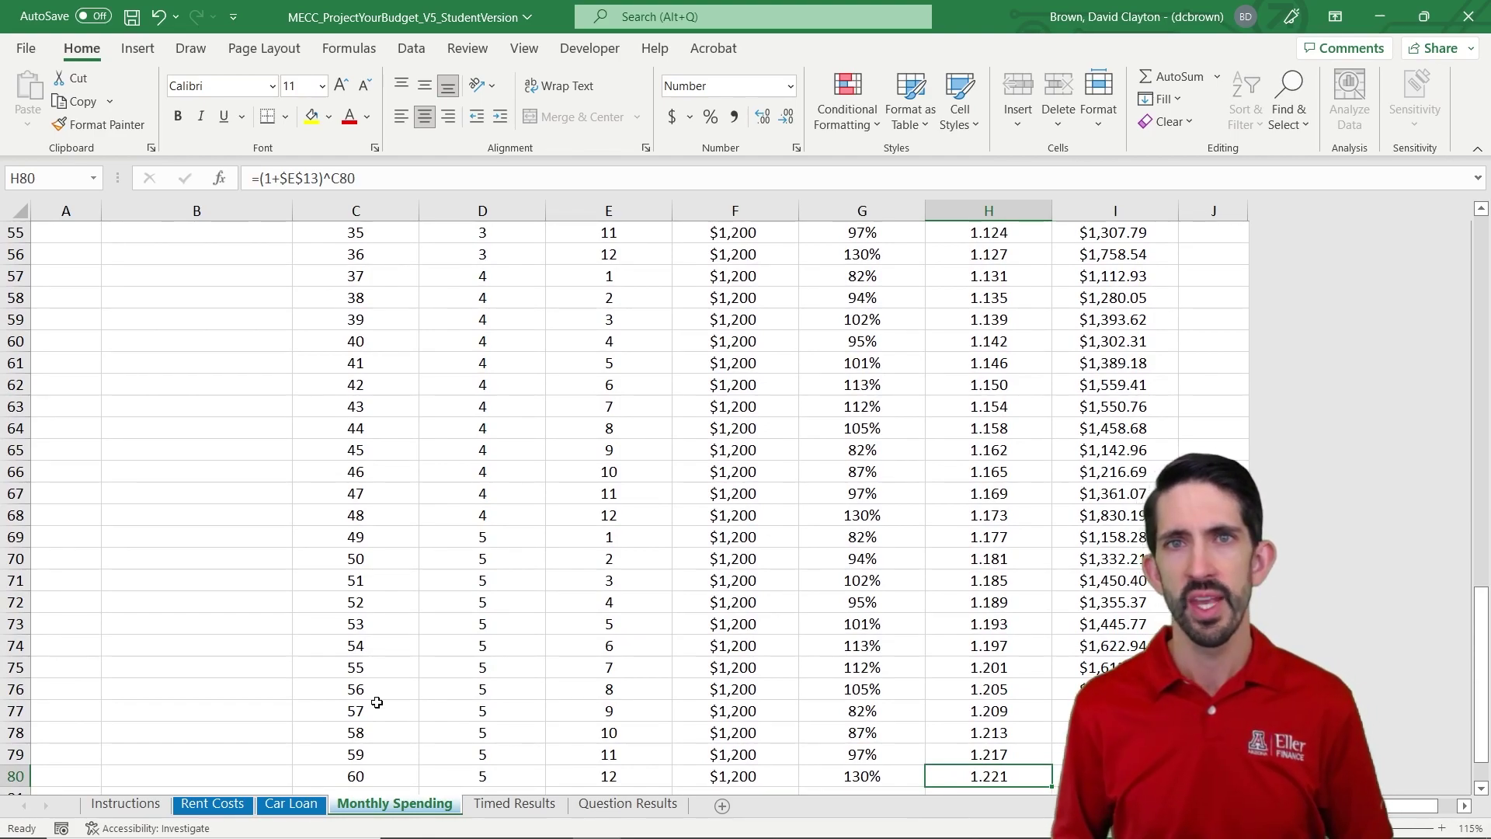
pyautogui.hotkey('ctrl', 'Up')
pyautogui.hotkey('ctrl', 'Up')
pyautogui.hotkey('ctrl', 'Up')
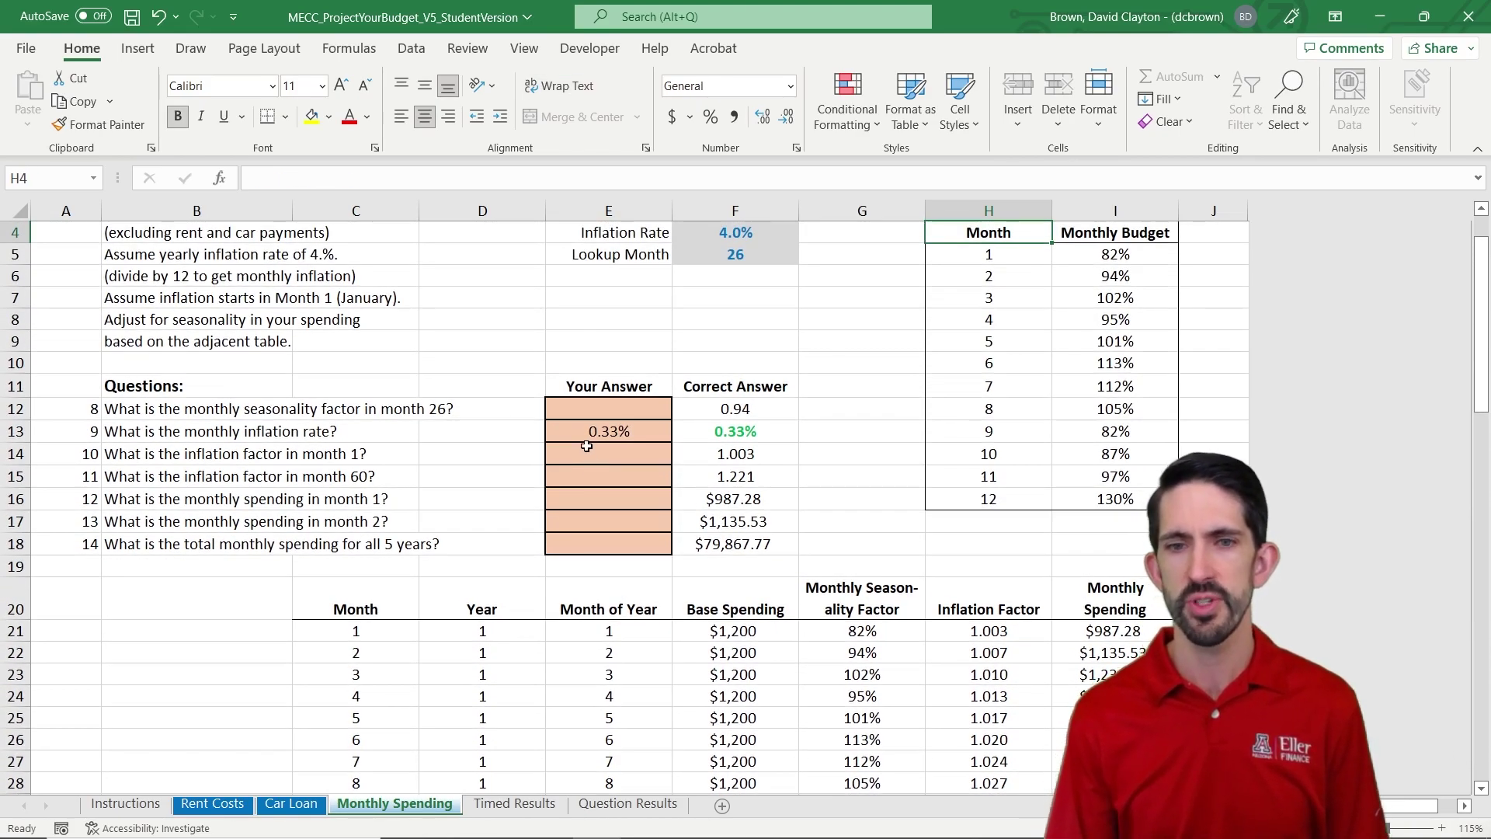
# Locate question 8's answer cell E12 and check the Lookup Month value of 26
pyautogui.click(602, 407)
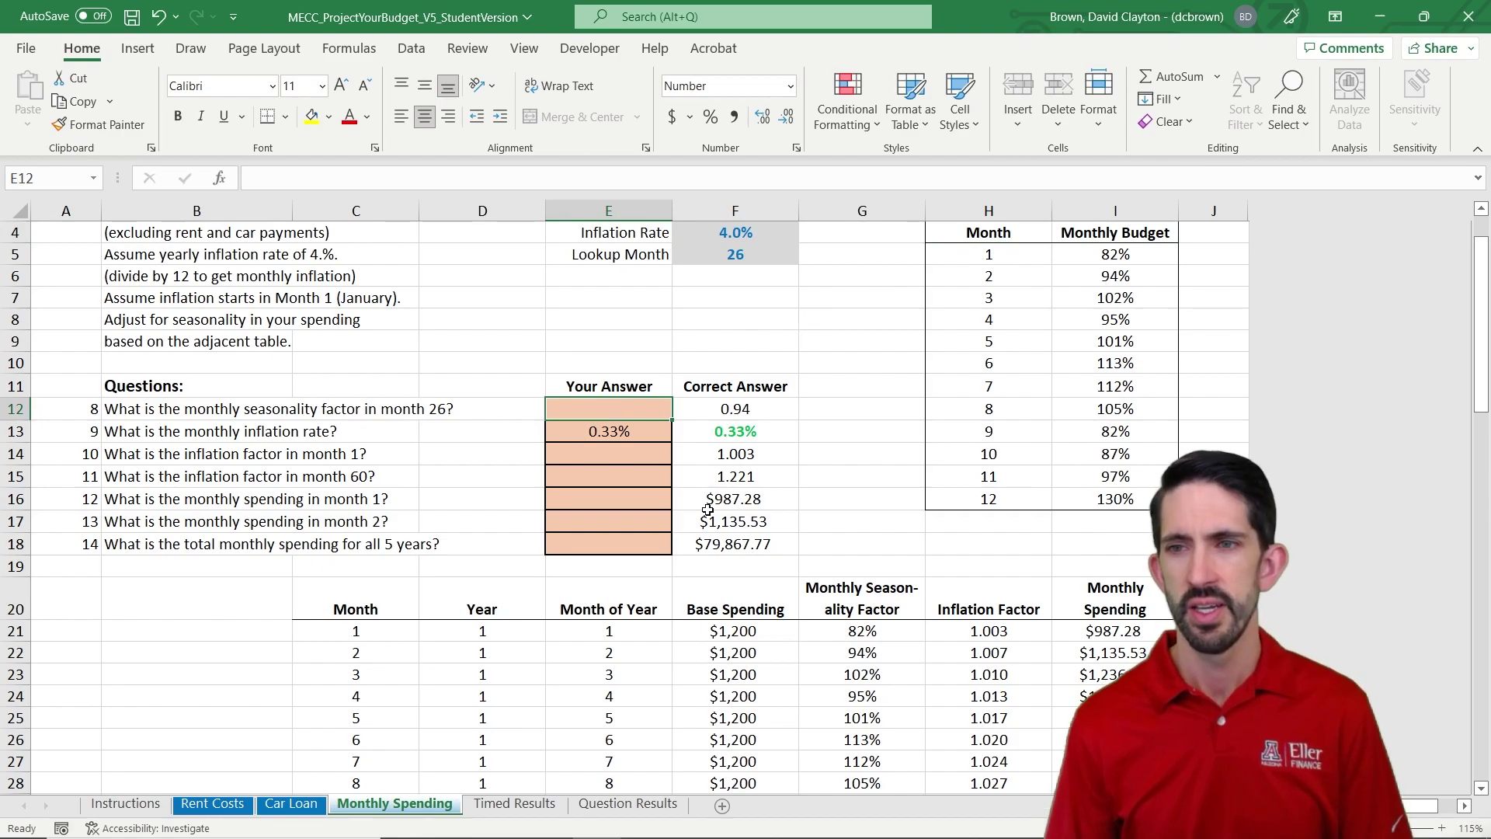
pyautogui.press('Up')
pyautogui.hotkey('ctrl', 'Up')
pyautogui.hotkey('ctrl', 'Up')
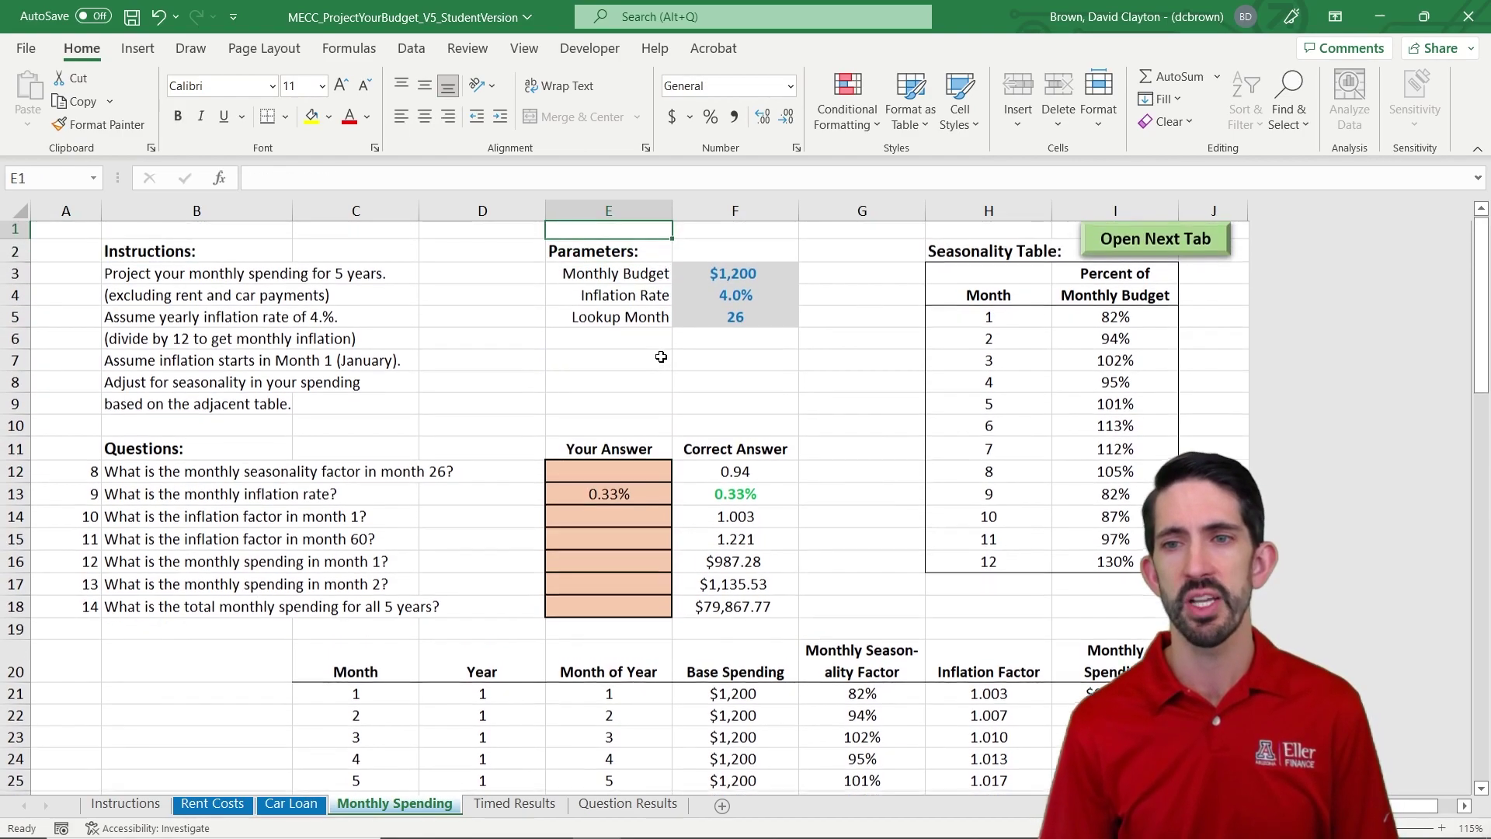
pyautogui.hotkey('ctrl', 'Down')
pyautogui.hotkey('ctrl', 'Down')
pyautogui.press('Down')
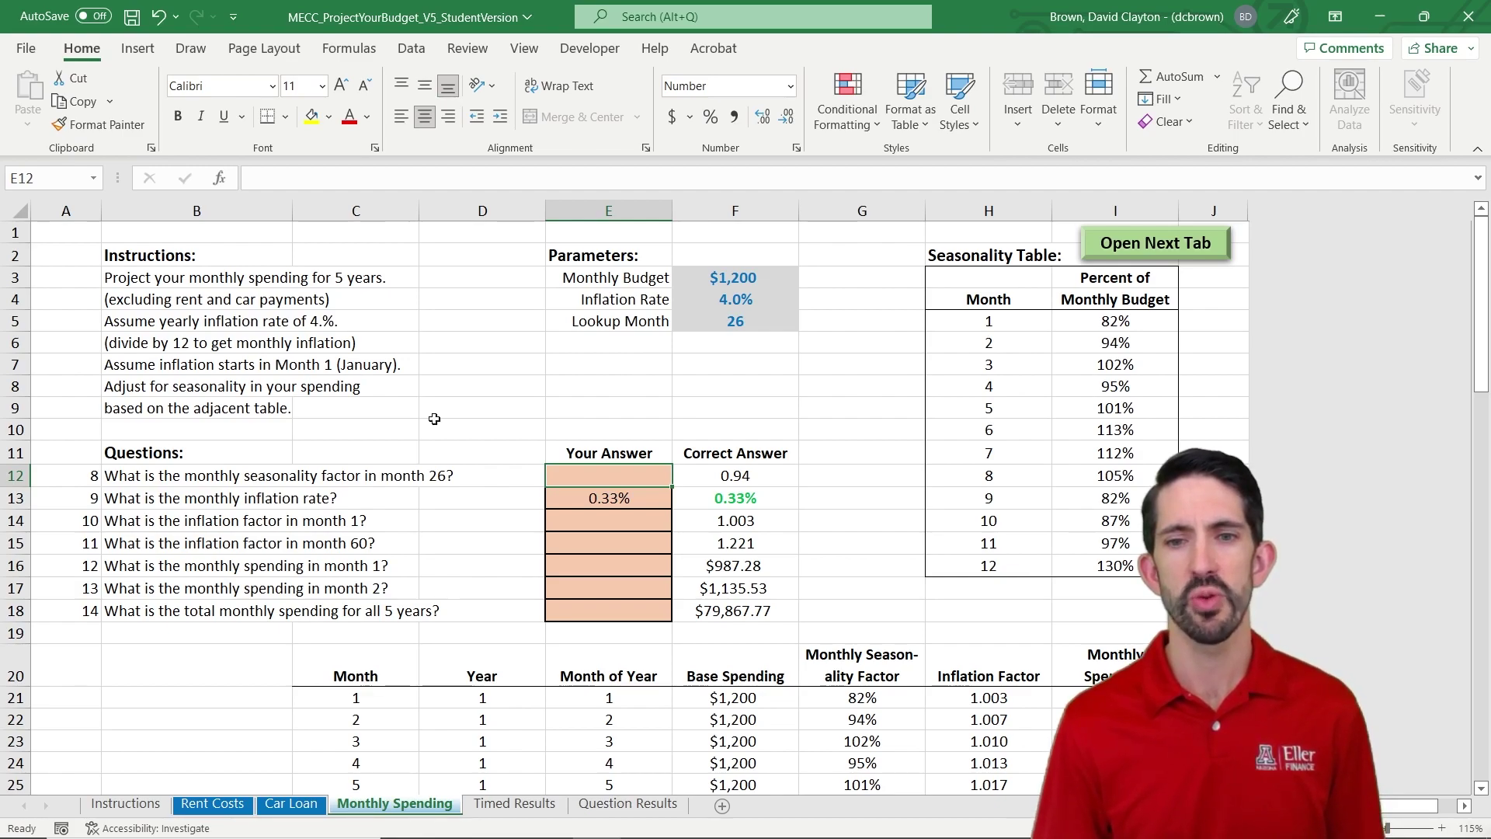
pyautogui.click(769, 325)
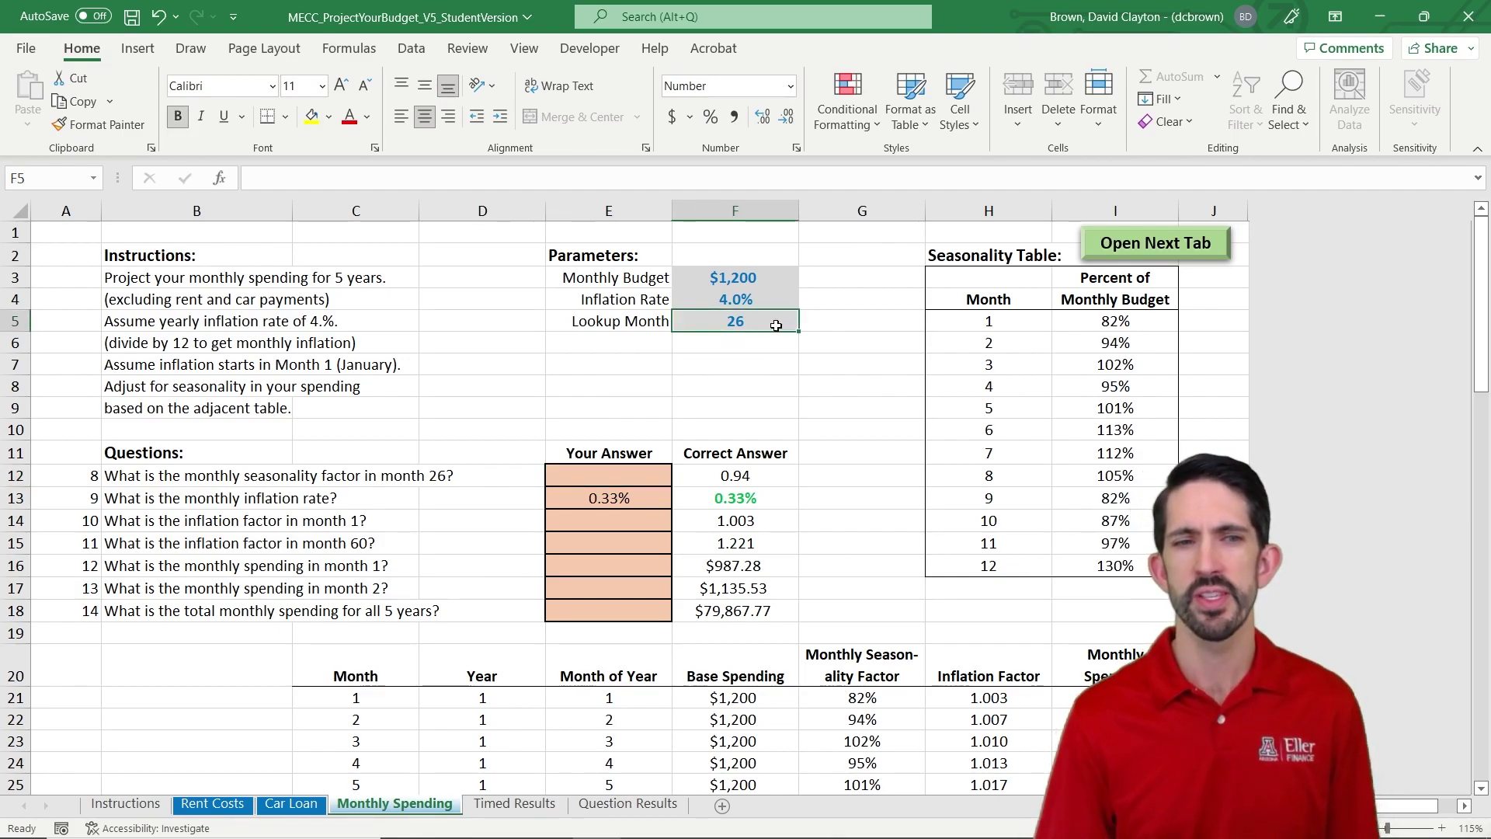
pyautogui.click(646, 479)
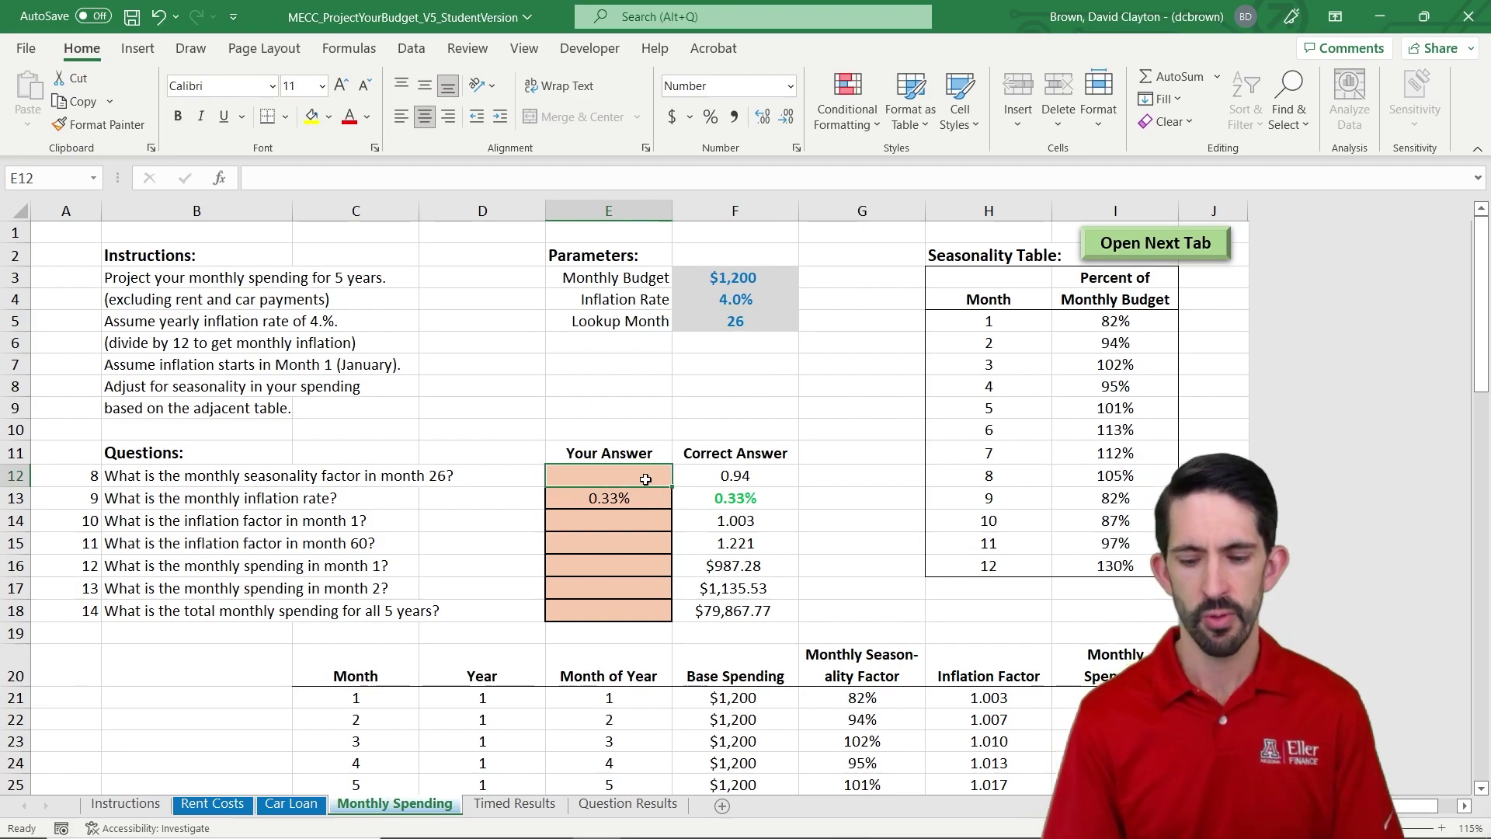
# Enter =XLOOKUP(F5,C21#,G21:G80) in E12, returning 0.94 for month 26
pyautogui.write('=xlookup(')
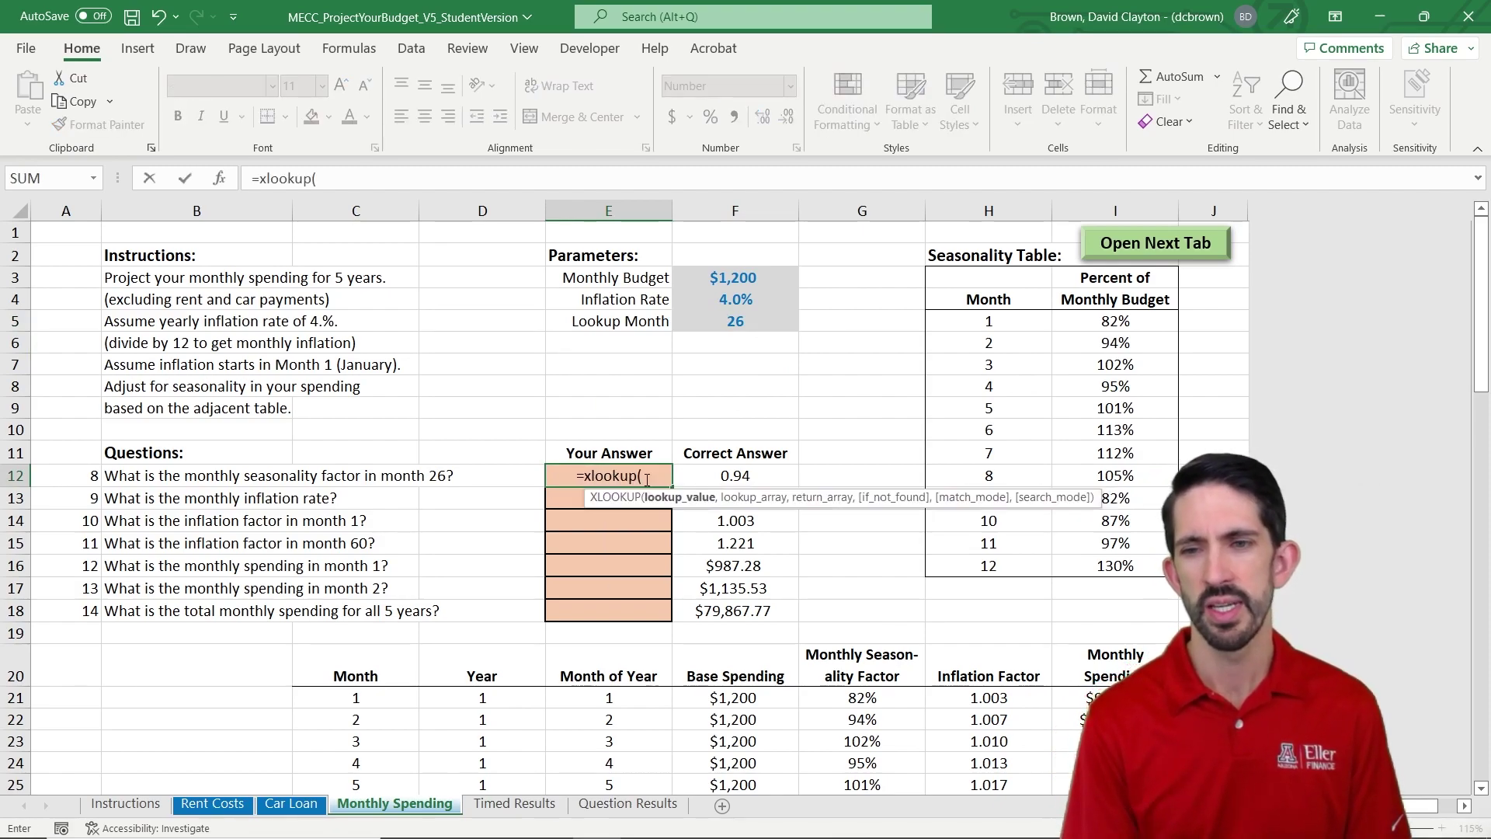
pyautogui.write('26')
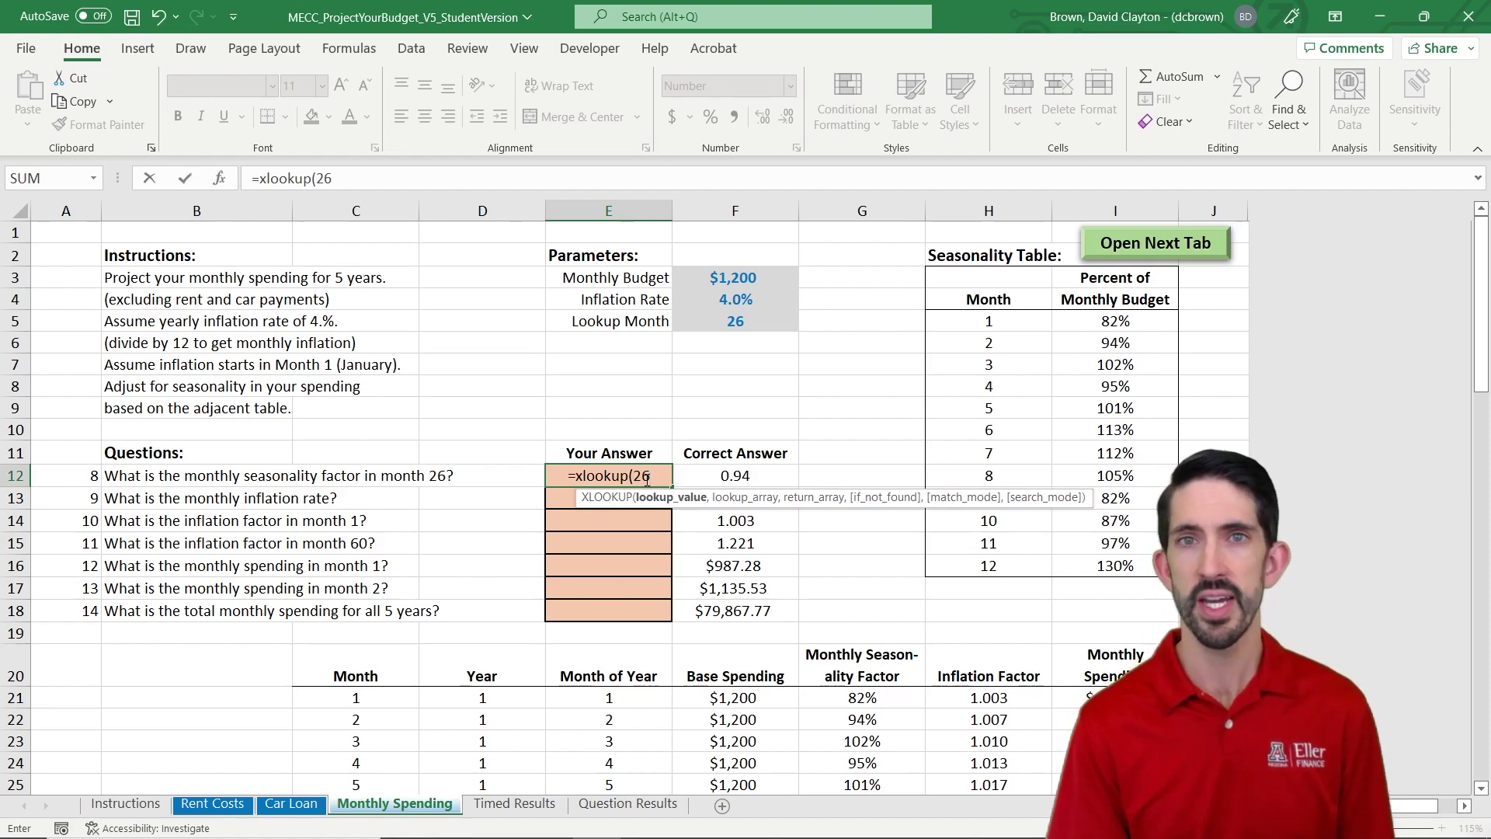
pyautogui.press('BackSpace')
pyautogui.press('BackSpace')
pyautogui.click(734, 323)
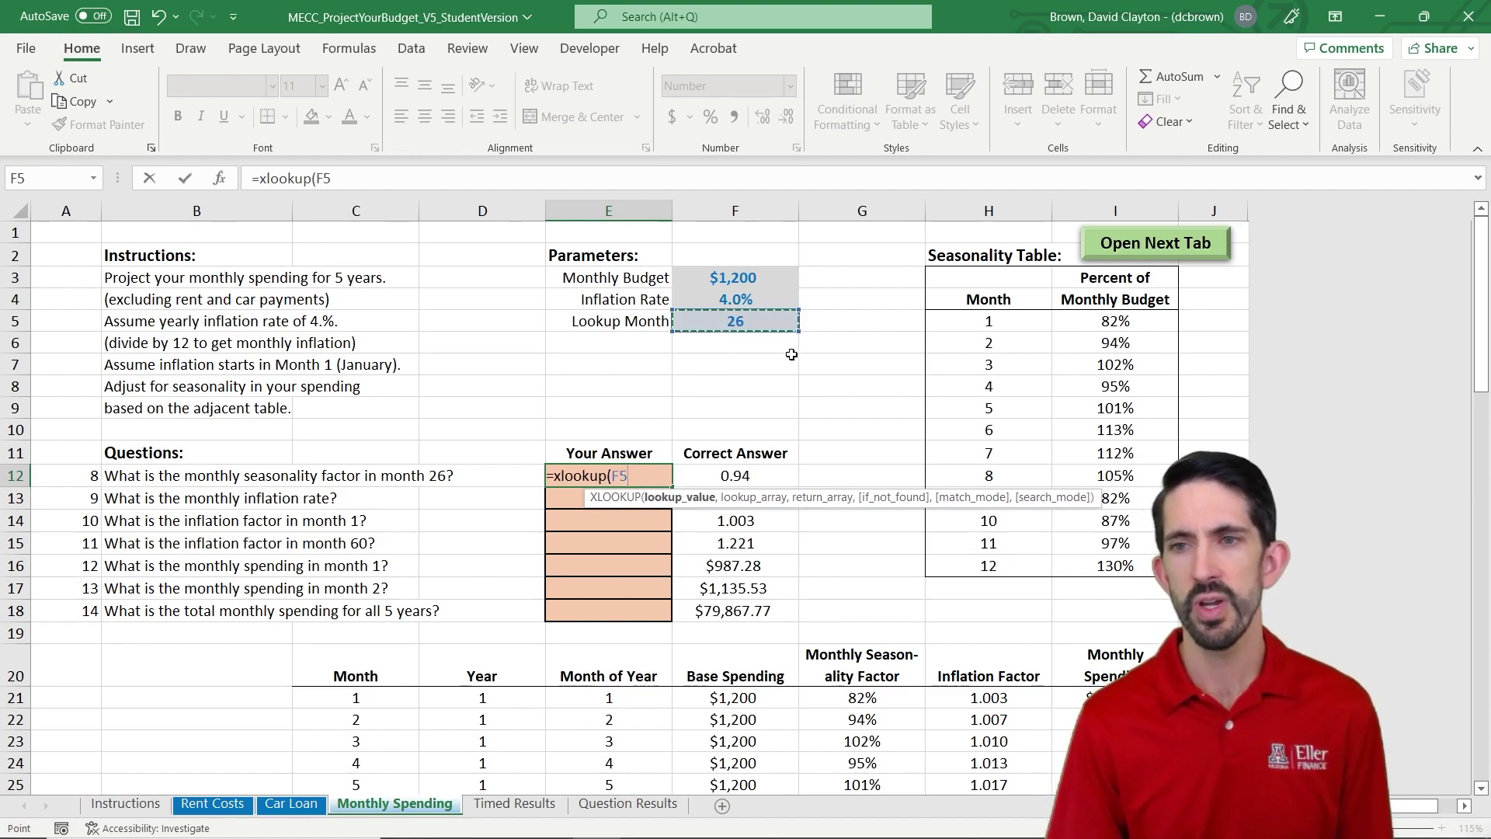
pyautogui.write(',')
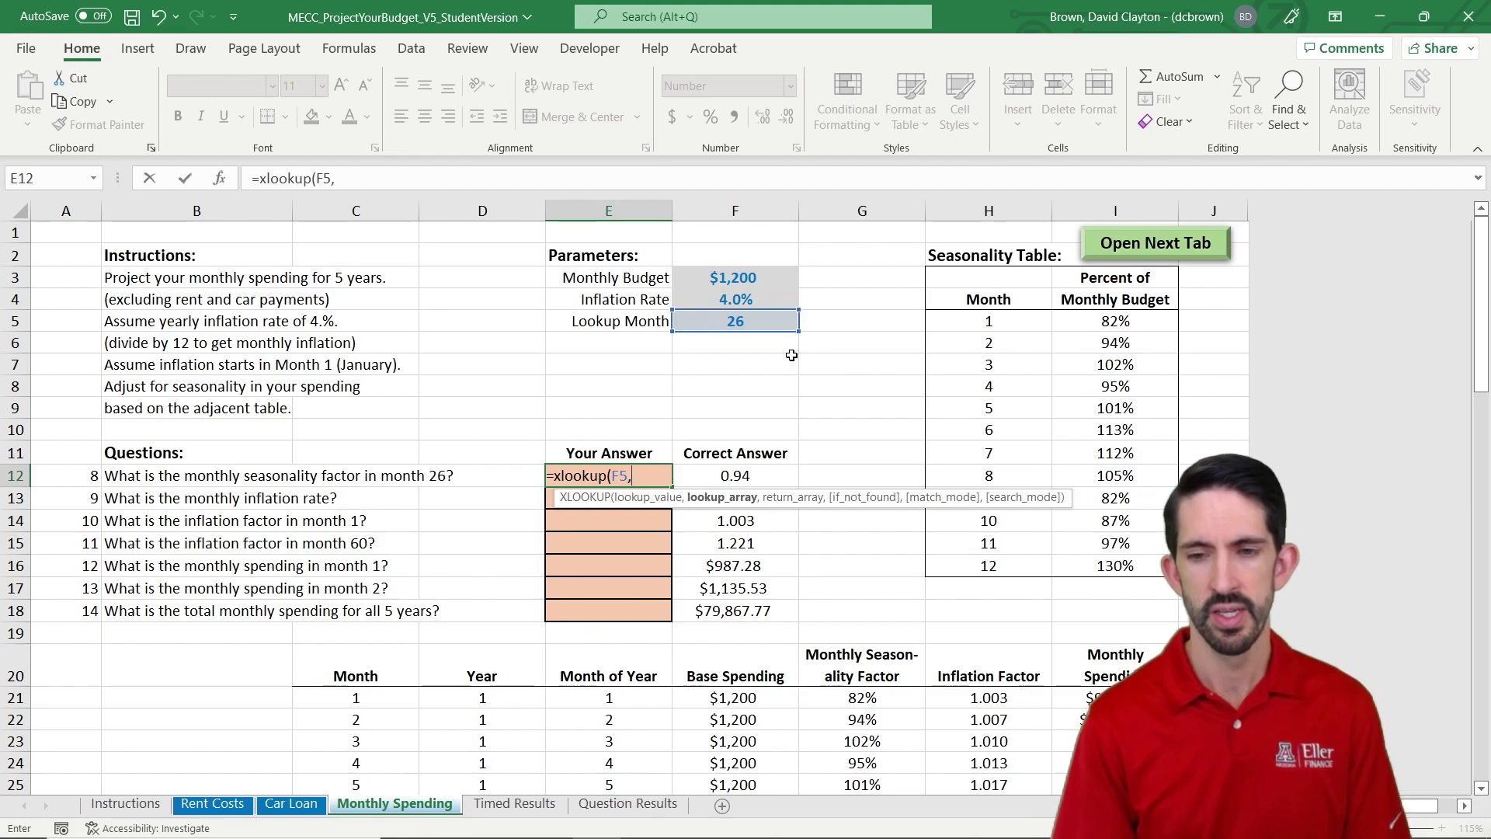
pyautogui.click(361, 710)
pyautogui.press('Up')
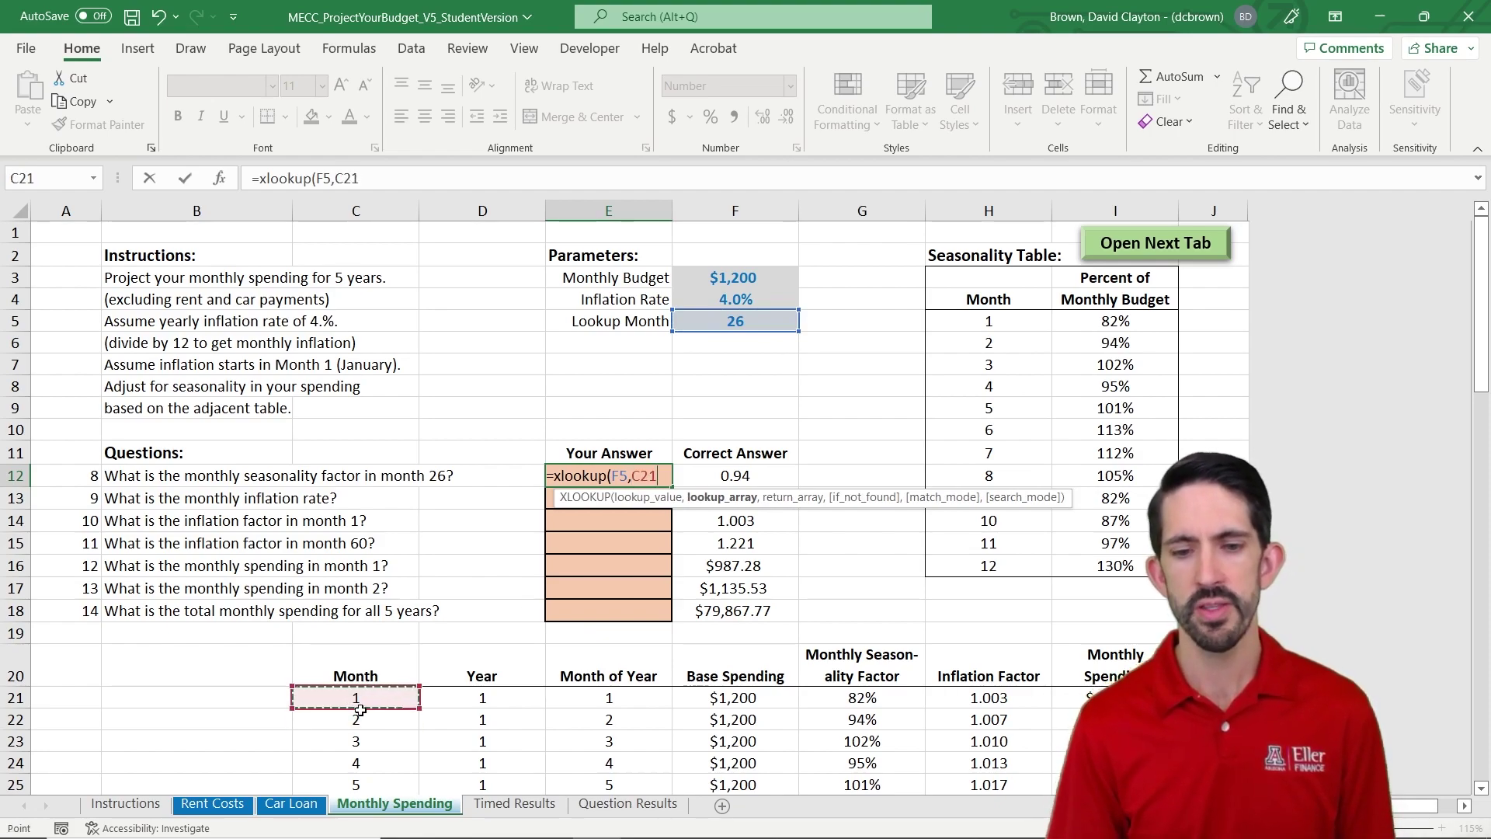
pyautogui.hotkey('ctrl', 'shift', 'Down')
pyautogui.write(',')
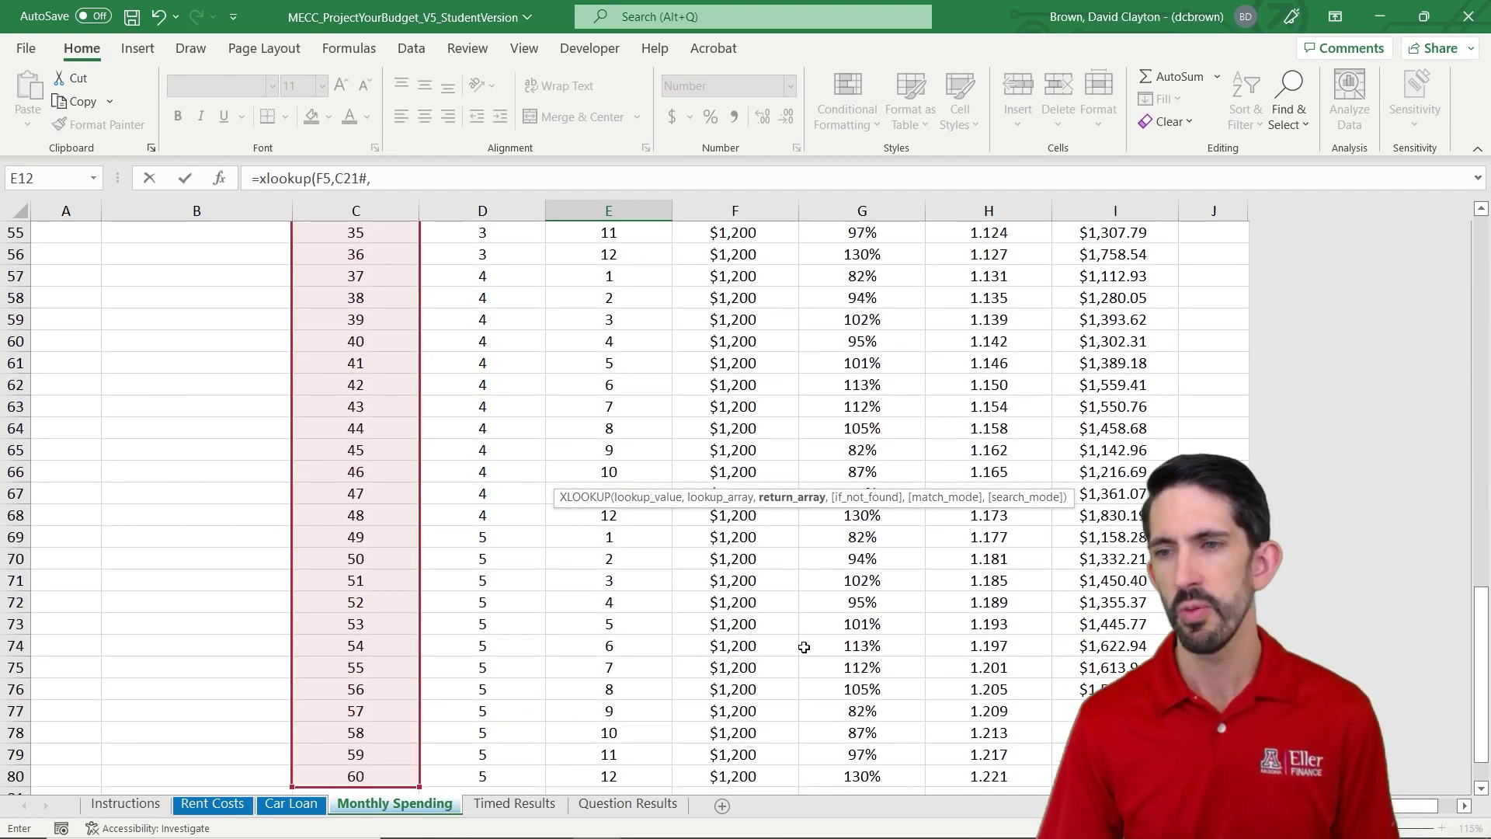
pyautogui.click(861, 393)
pyautogui.hotkey('ctrl', 'Up')
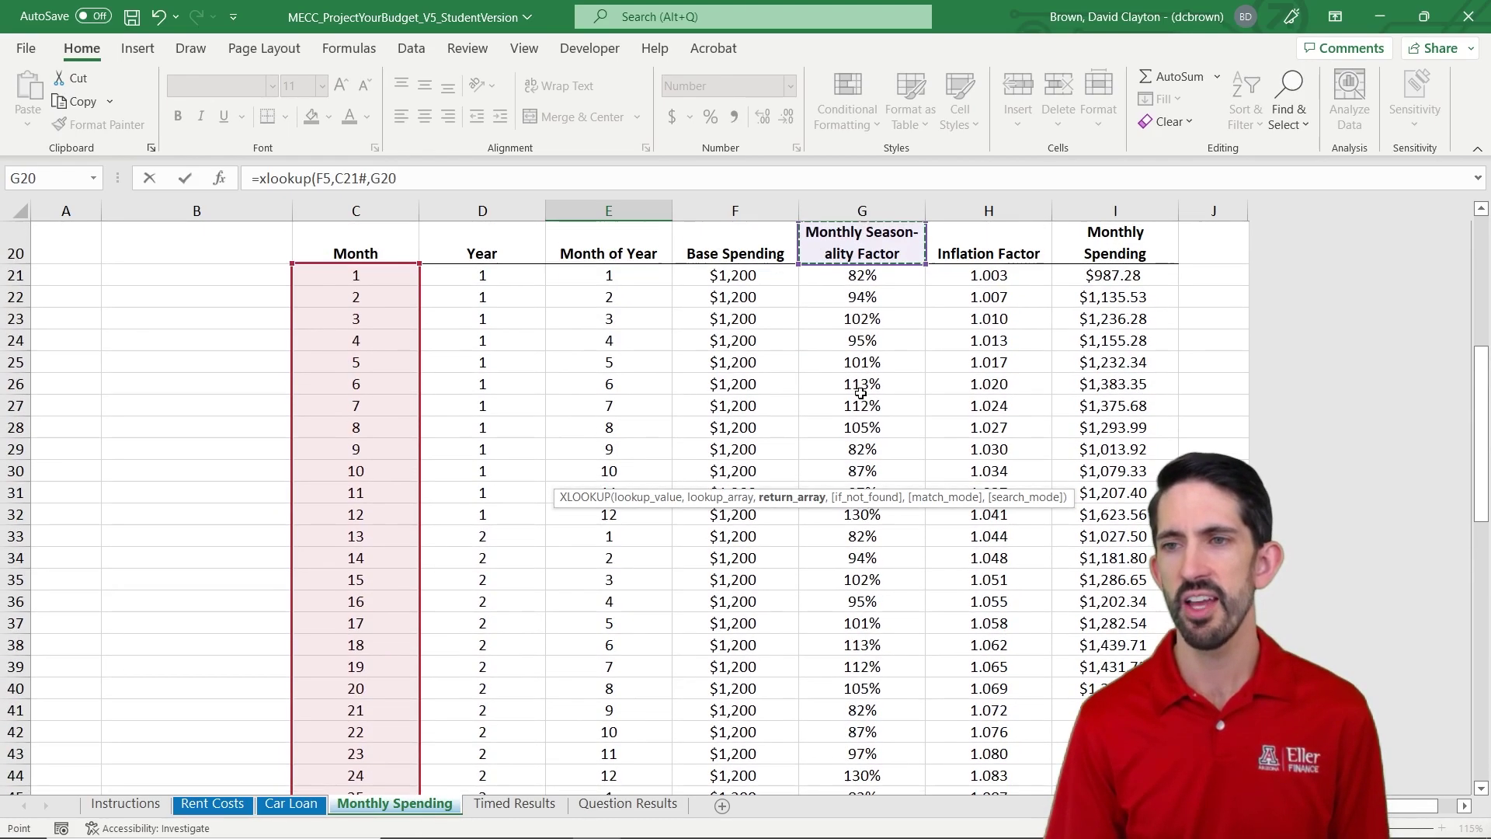
pyautogui.press('Down')
pyautogui.hotkey('ctrl', 'shift', 'Down')
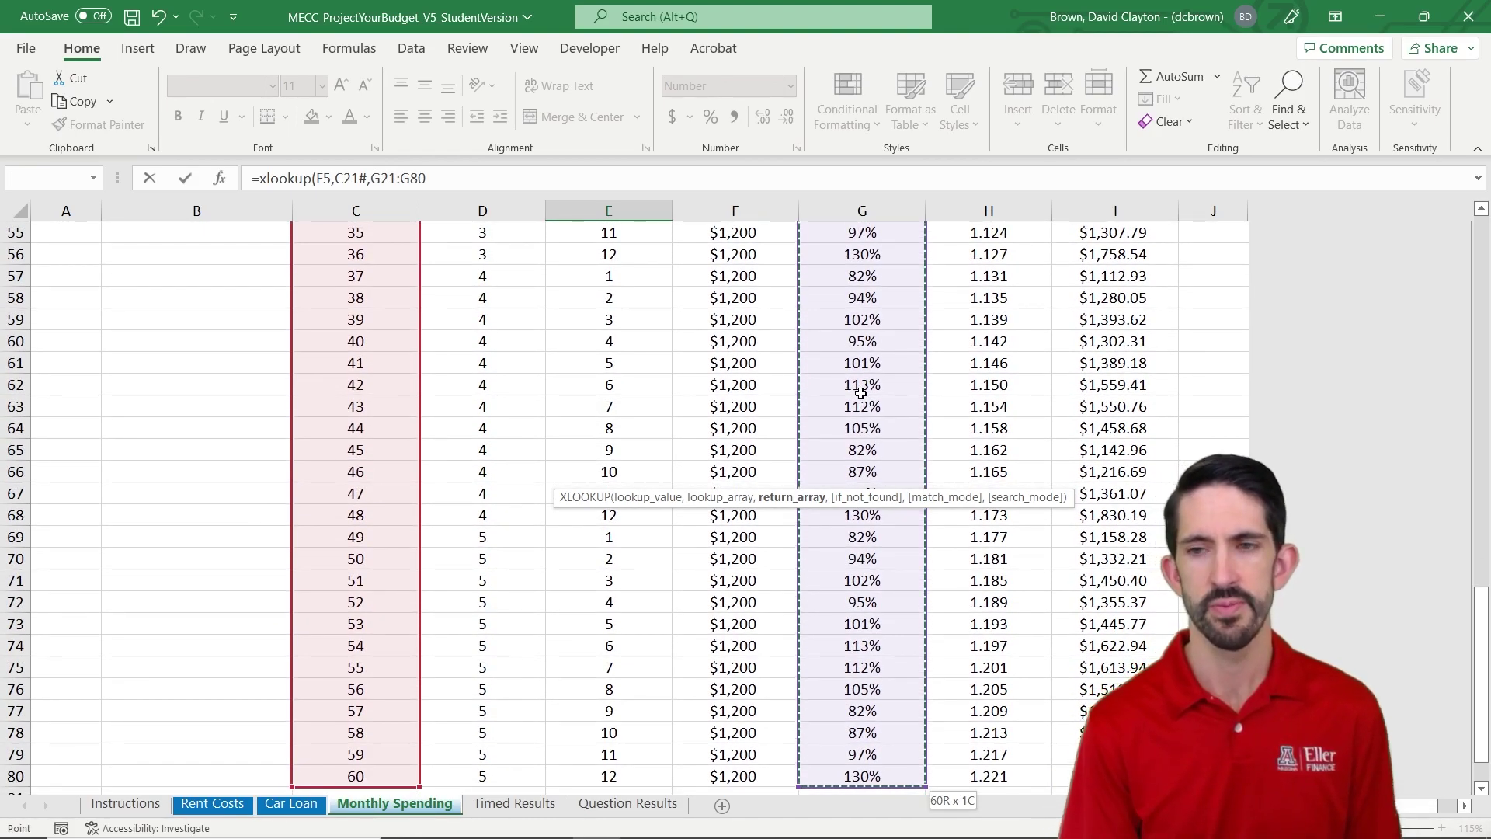
pyautogui.hotkey('ctrl', 'Return')
pyautogui.scroll(1, 861, 393)
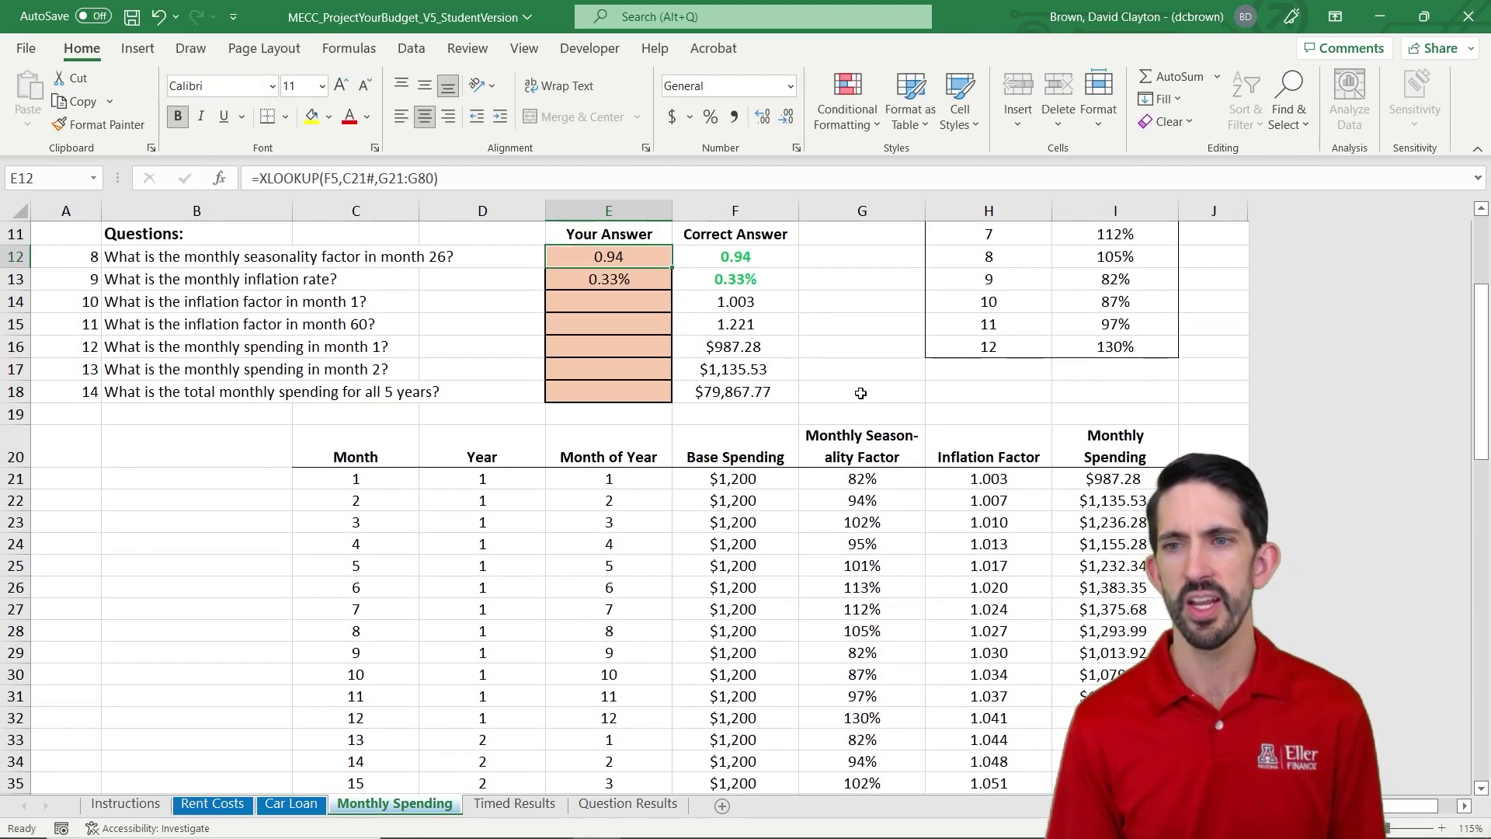
# Answer questions 10 and 11 with =H21 (1.003) and =H80 (1.221) inflation factors
pyautogui.press('Down')
pyautogui.press('Down')
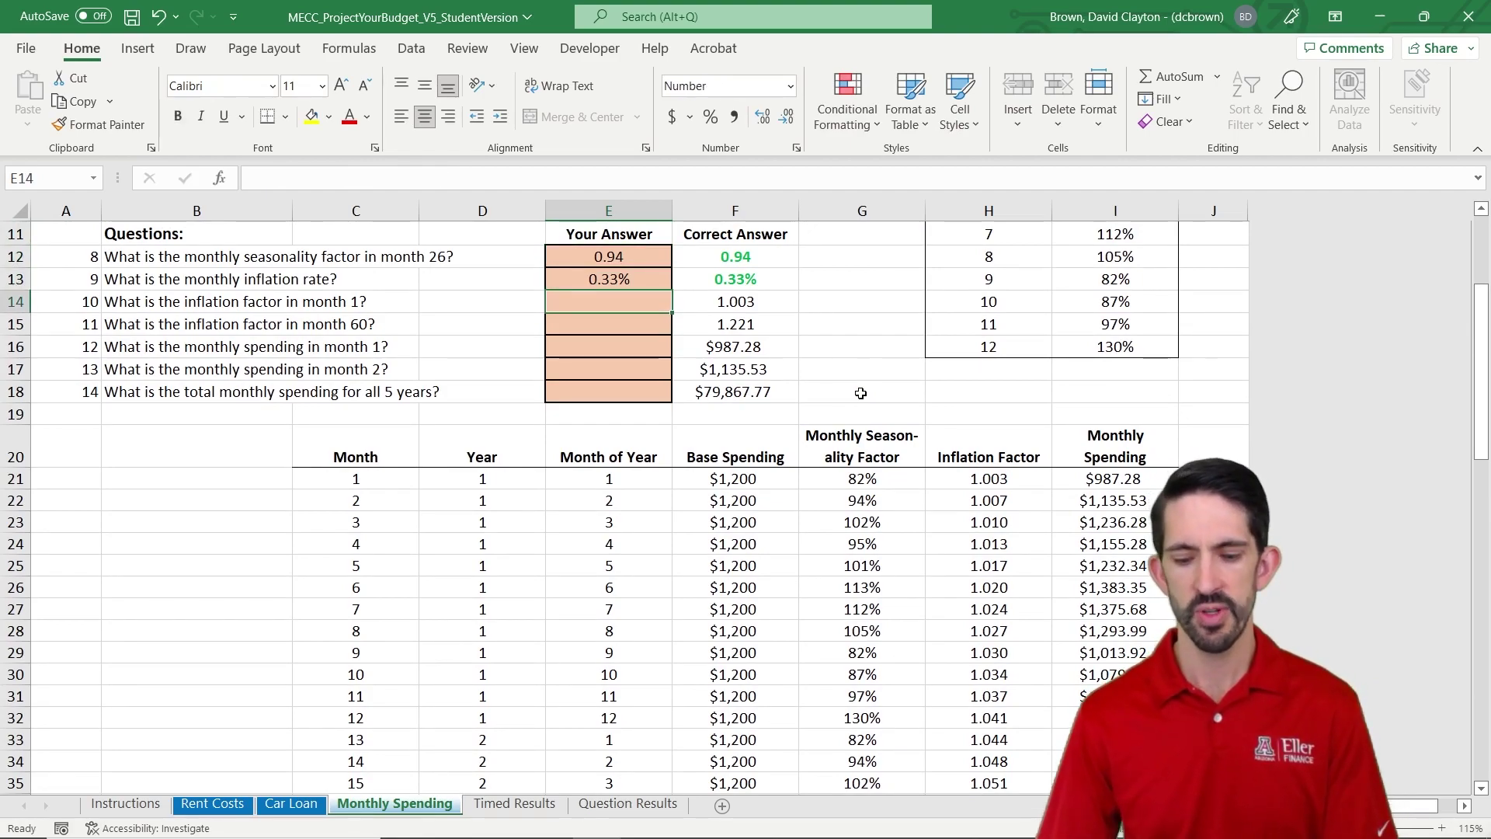
pyautogui.write('=')
pyautogui.click(978, 479)
pyautogui.hotkey('ctrl', 'Return')
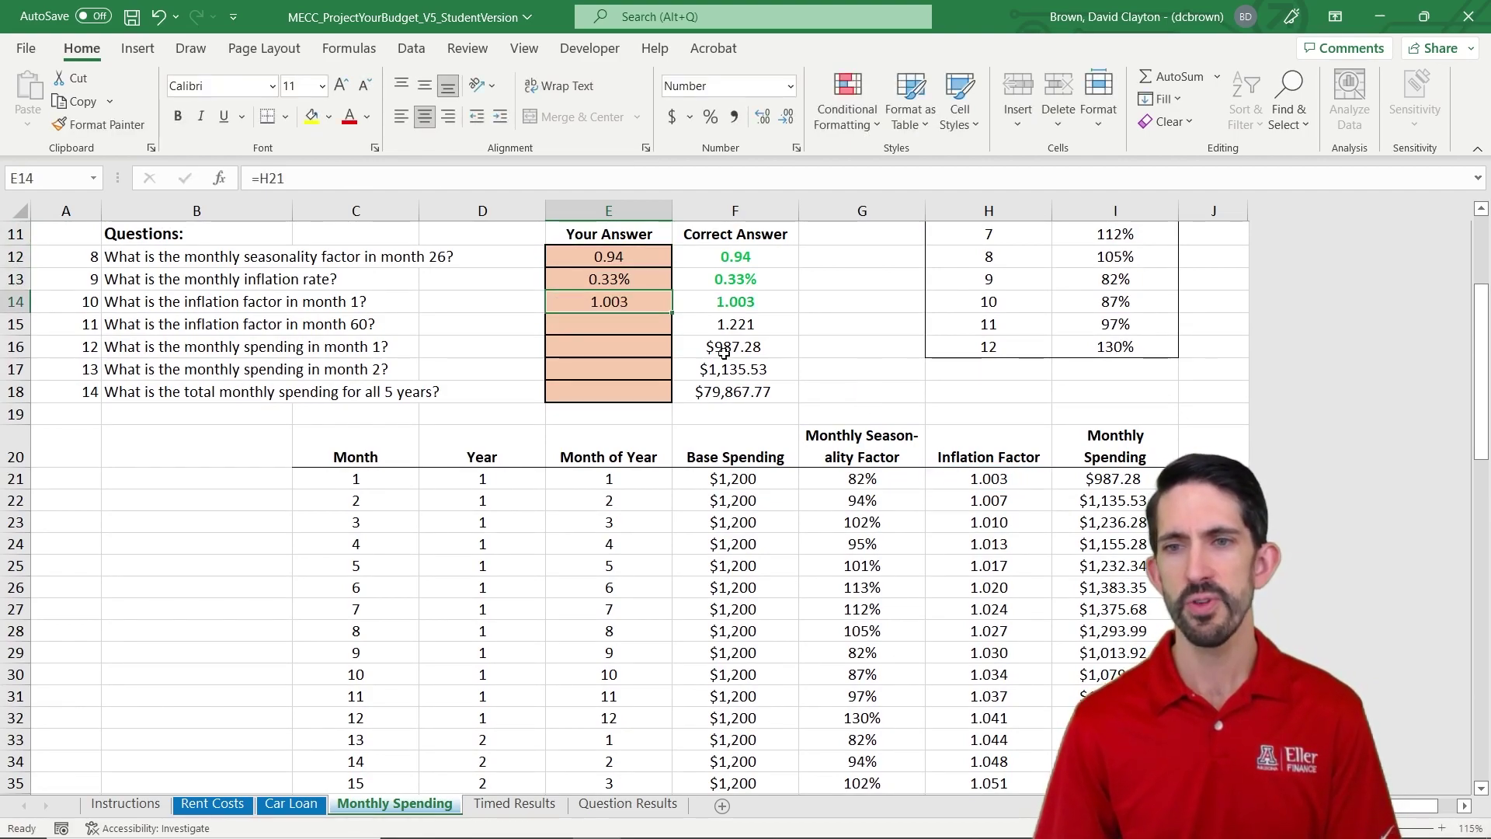
pyautogui.click(639, 325)
pyautogui.write('=')
pyautogui.click(967, 521)
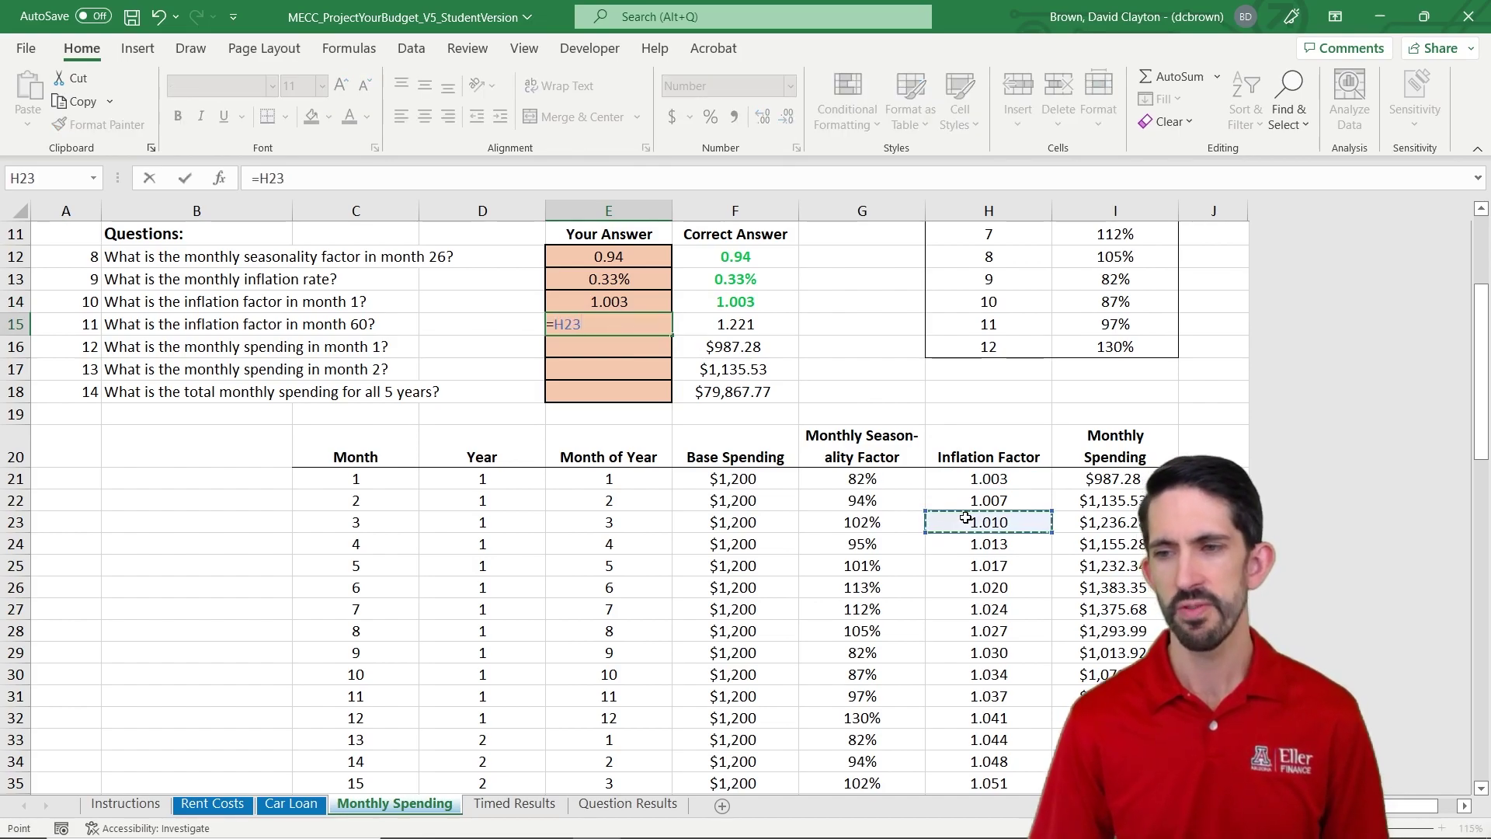
pyautogui.hotkey('ctrl', 'Down')
pyautogui.hotkey('ctrl', 'Return')
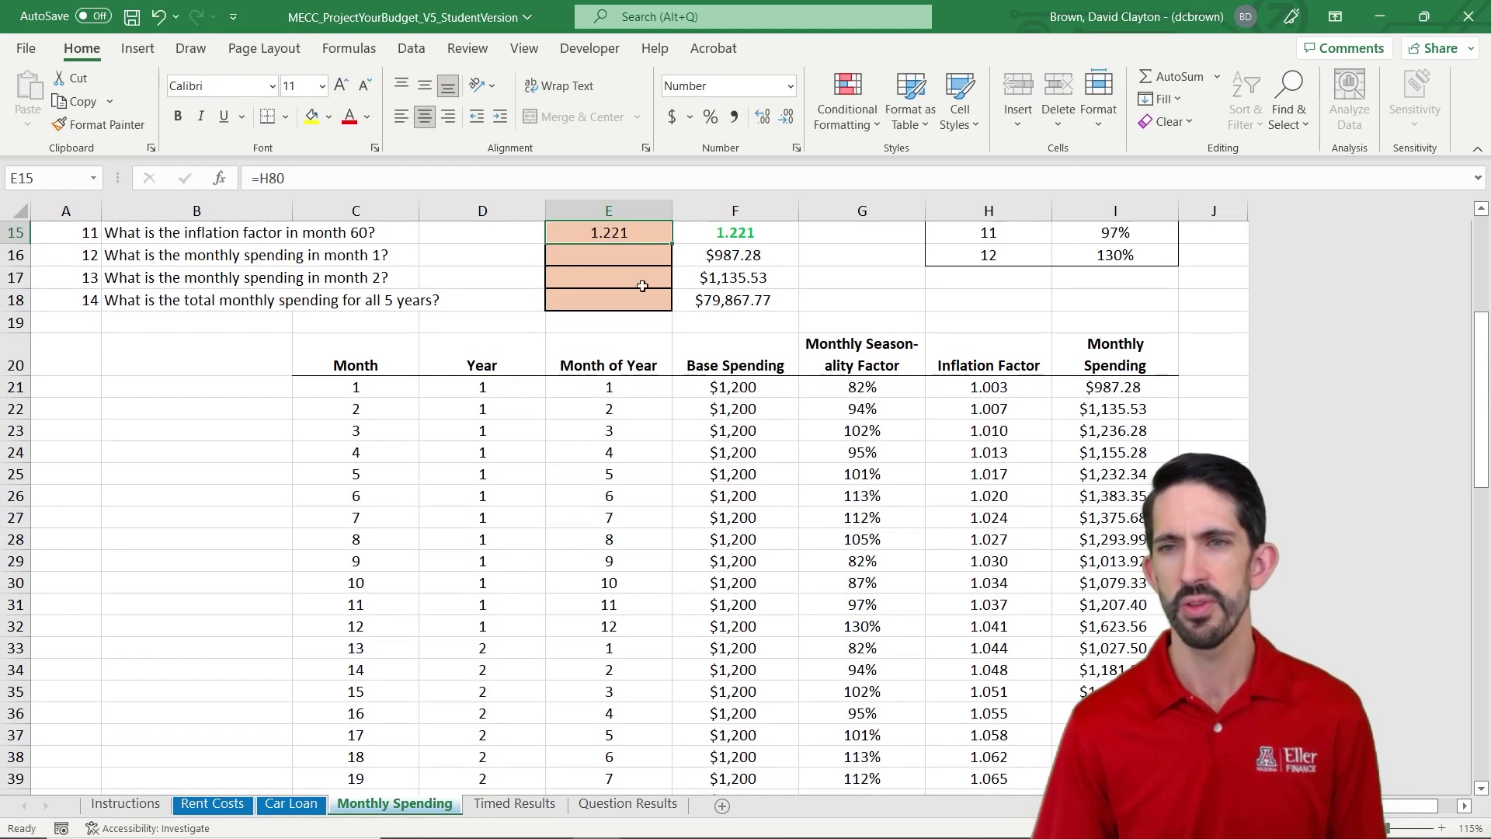
# Answer questions 12 and 13 with month spending =I21 (987.280) and =I22 (1,135.533)
pyautogui.press('Up')
pyautogui.press('Up')
pyautogui.press('Up')
pyautogui.press('Down')
pyautogui.press('Down')
pyautogui.press('Down')
pyautogui.press('Down')
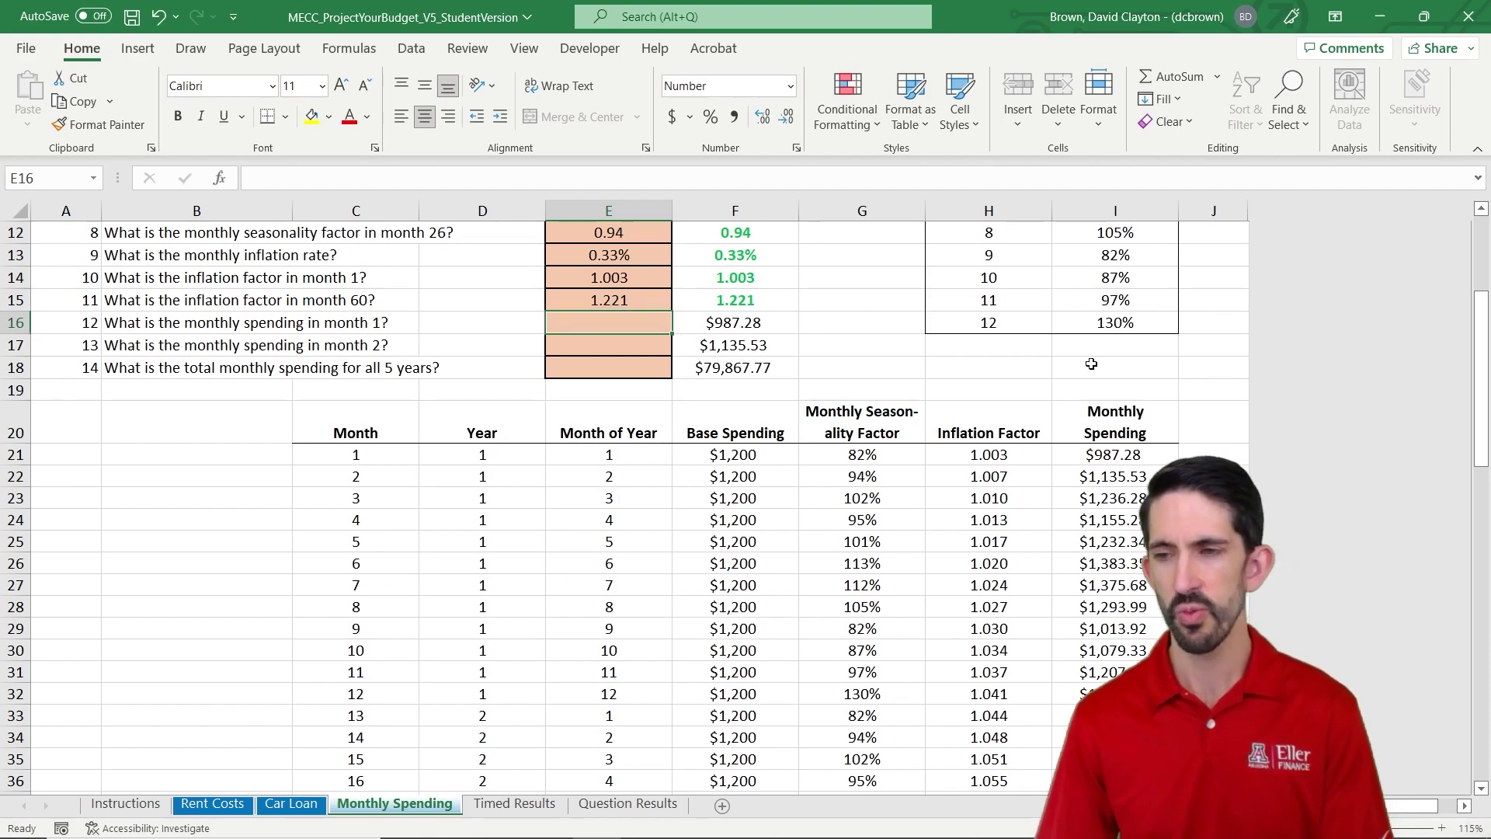
pyautogui.write('=')
pyautogui.click(1139, 454)
pyautogui.hotkey('ctrl', 'Return')
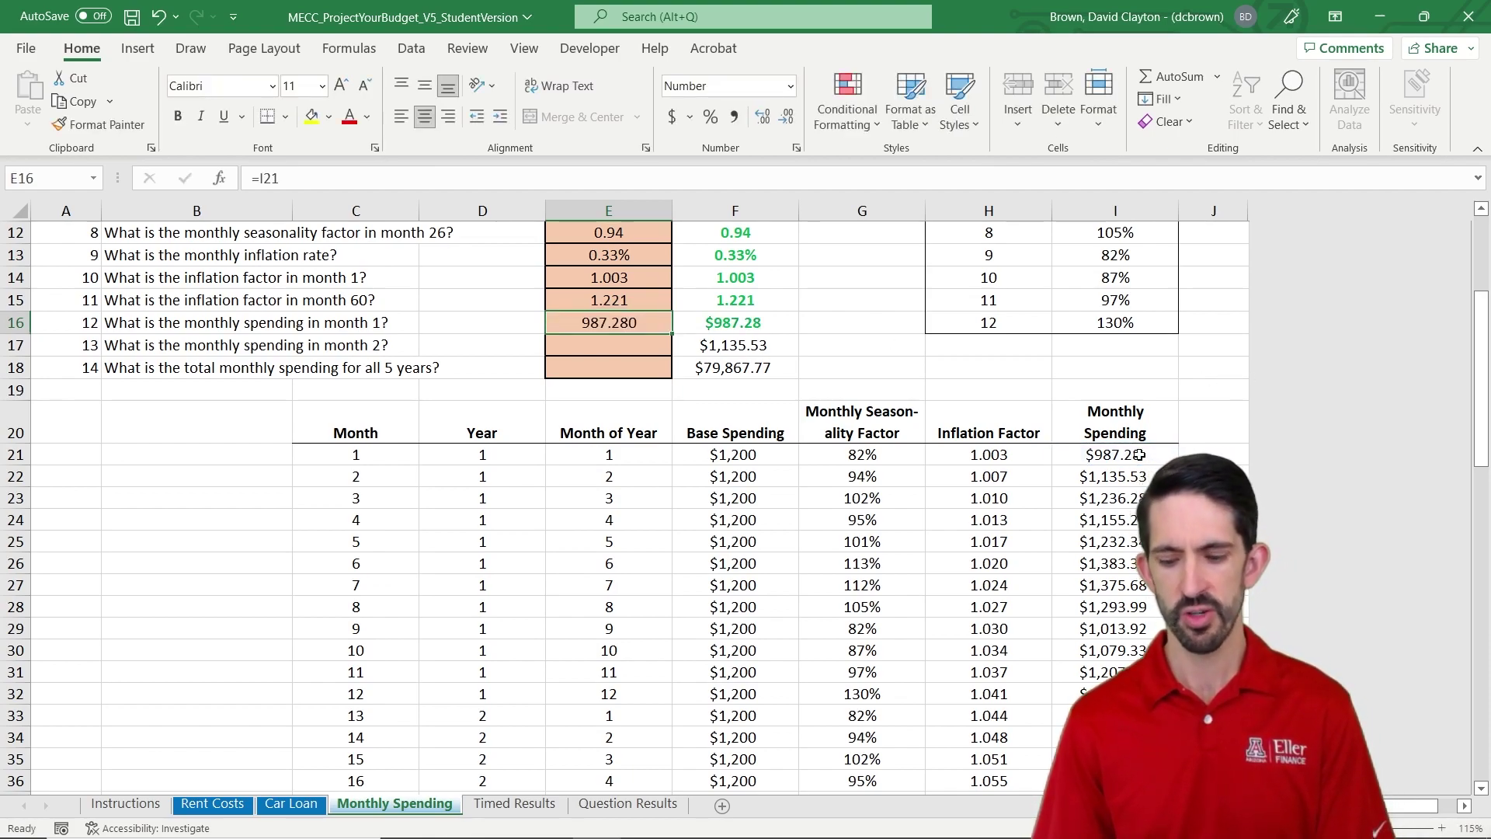
pyautogui.press('Down')
pyautogui.write('=')
pyautogui.click(1128, 473)
pyautogui.hotkey('ctrl', 'Return')
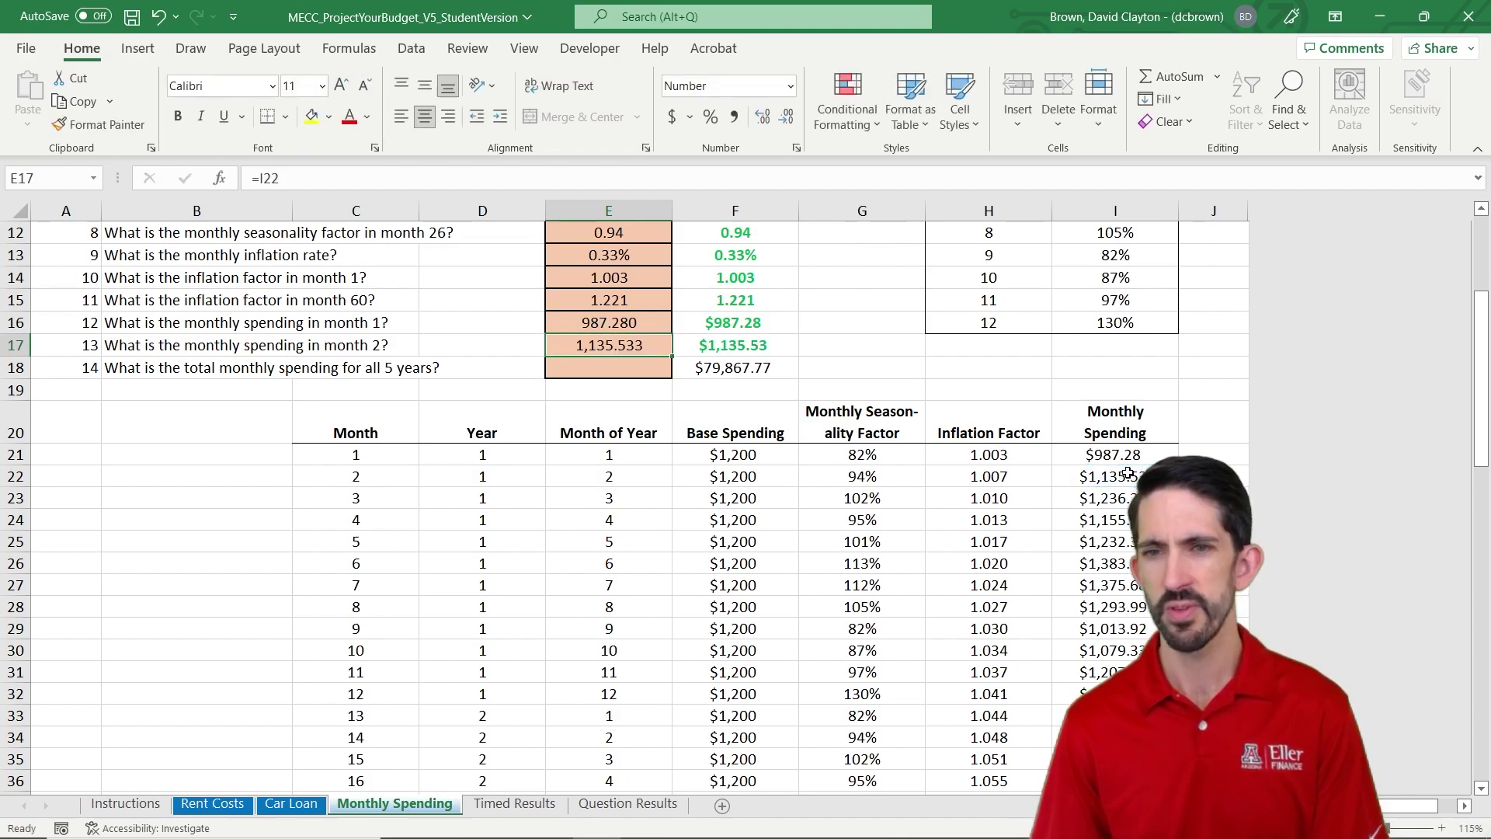
pyautogui.click(594, 366)
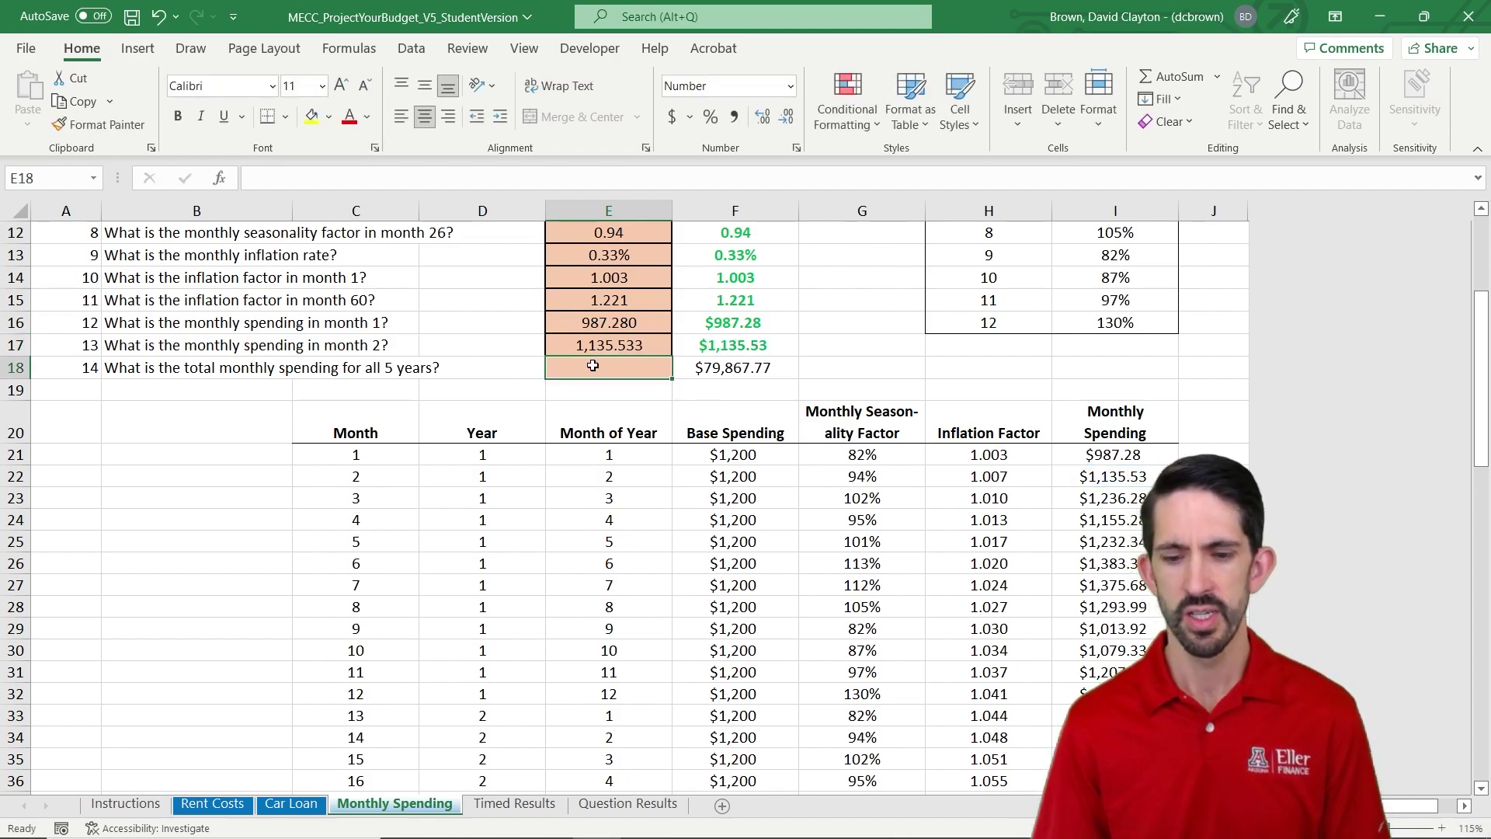
# Enter =SUM(I21:I80) in E18 for a five-year spending total of 91,229.487
pyautogui.write('=sum(')
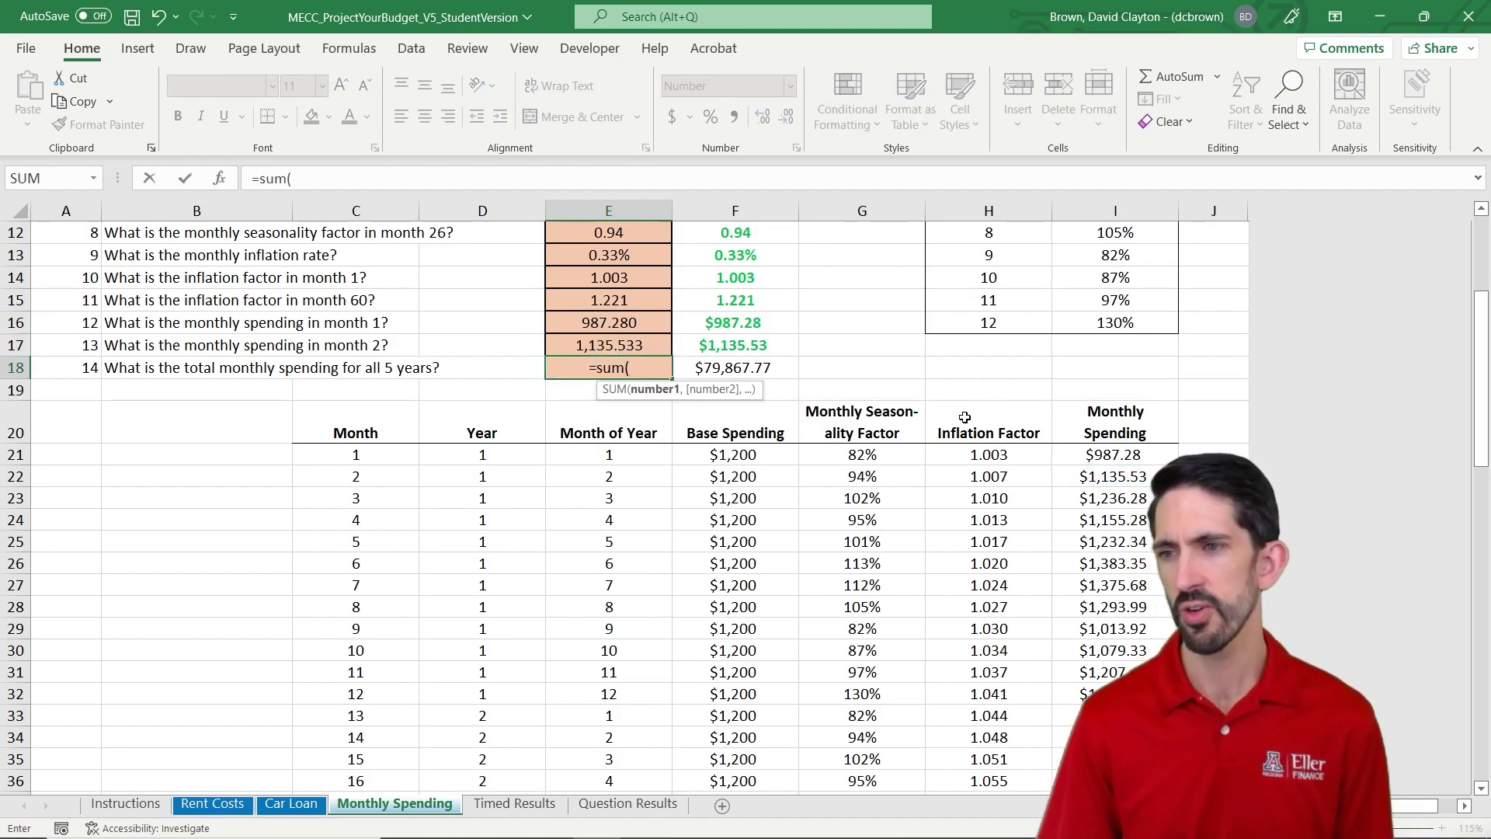
pyautogui.click(1119, 456)
pyautogui.hotkey('ctrl', 'shift', 'Down')
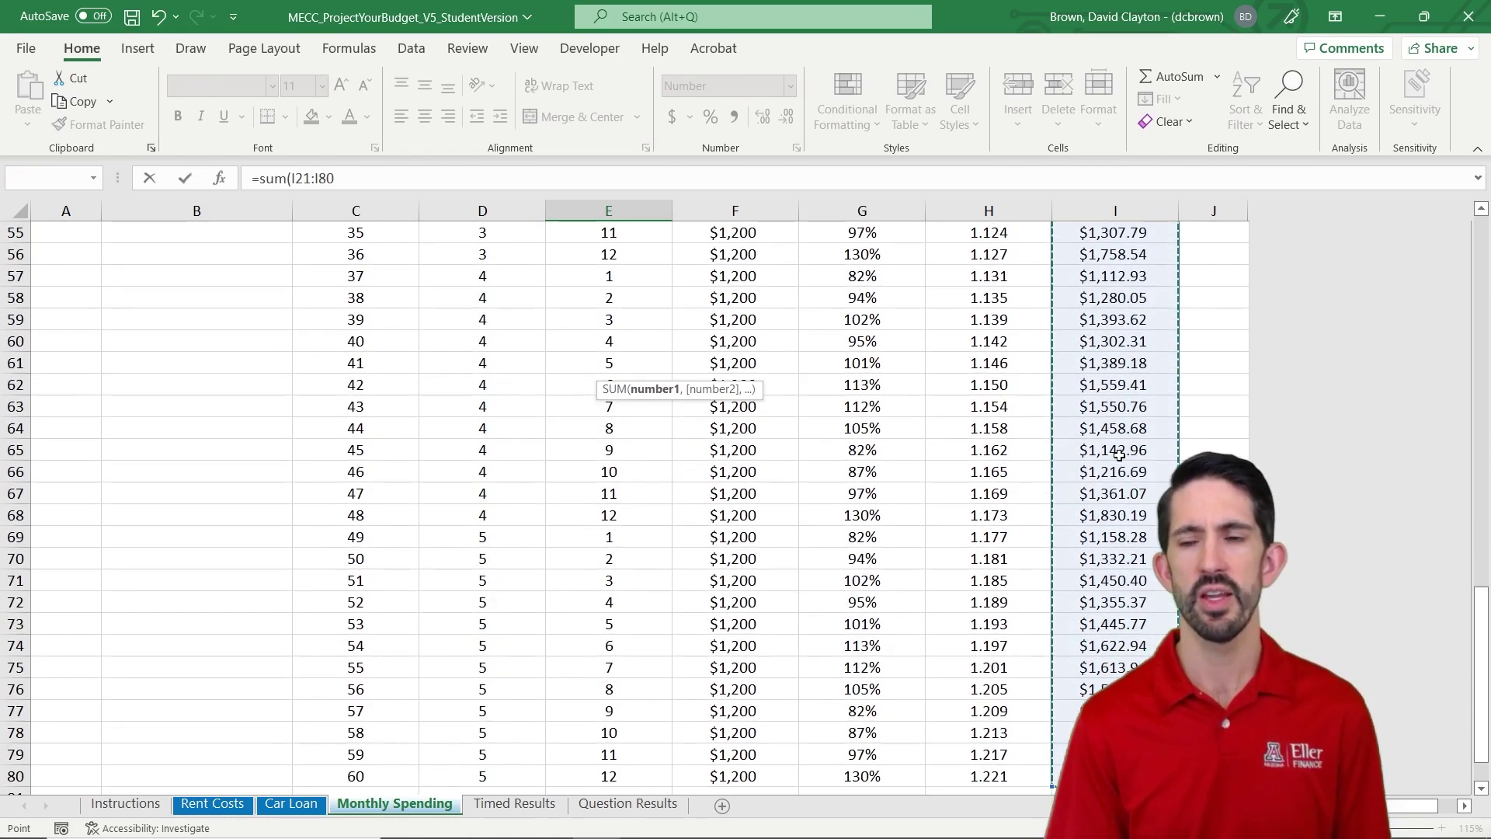
pyautogui.press('Return')
pyautogui.press('Return')
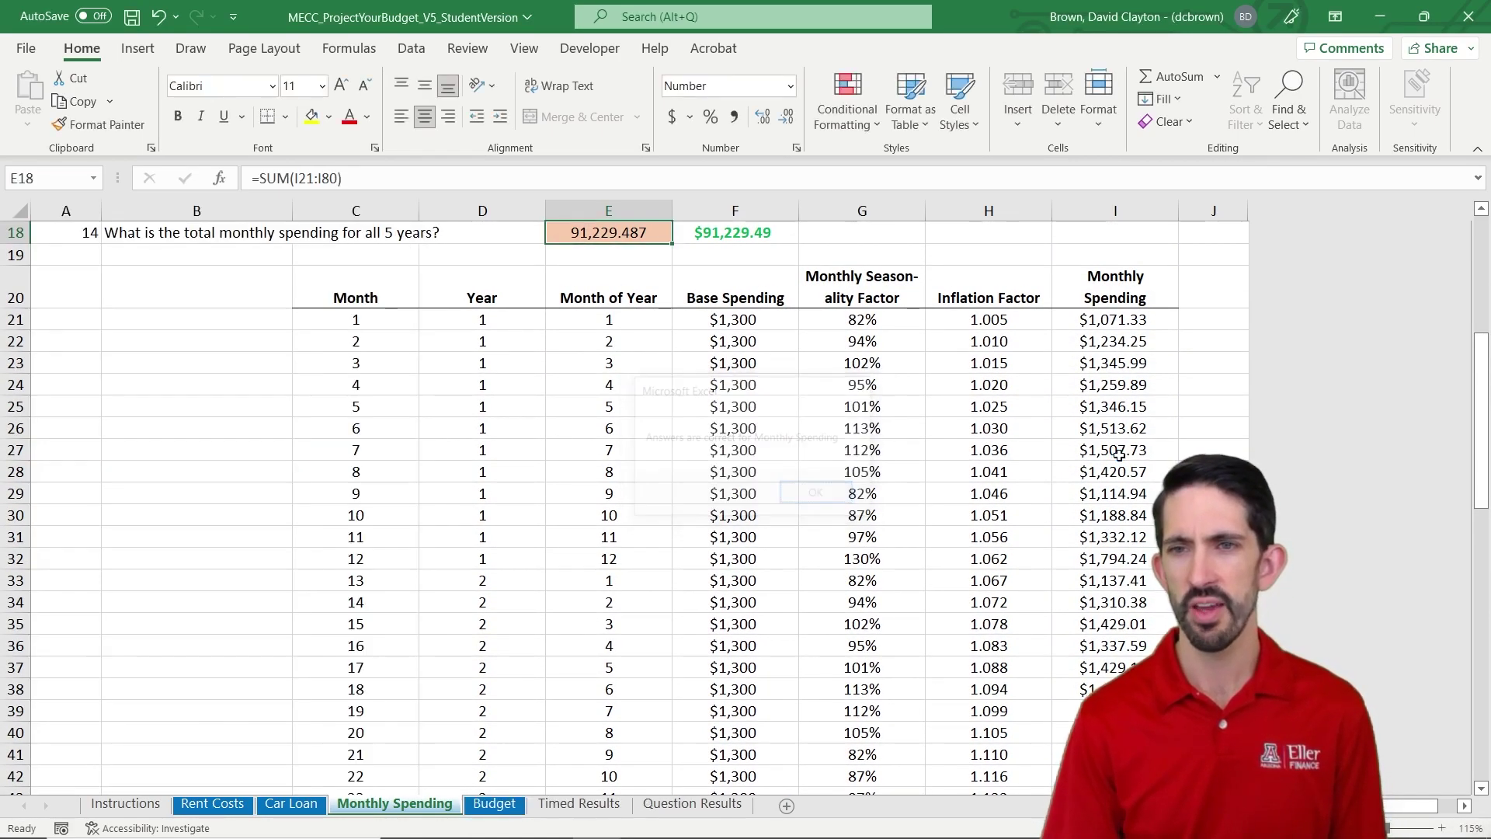